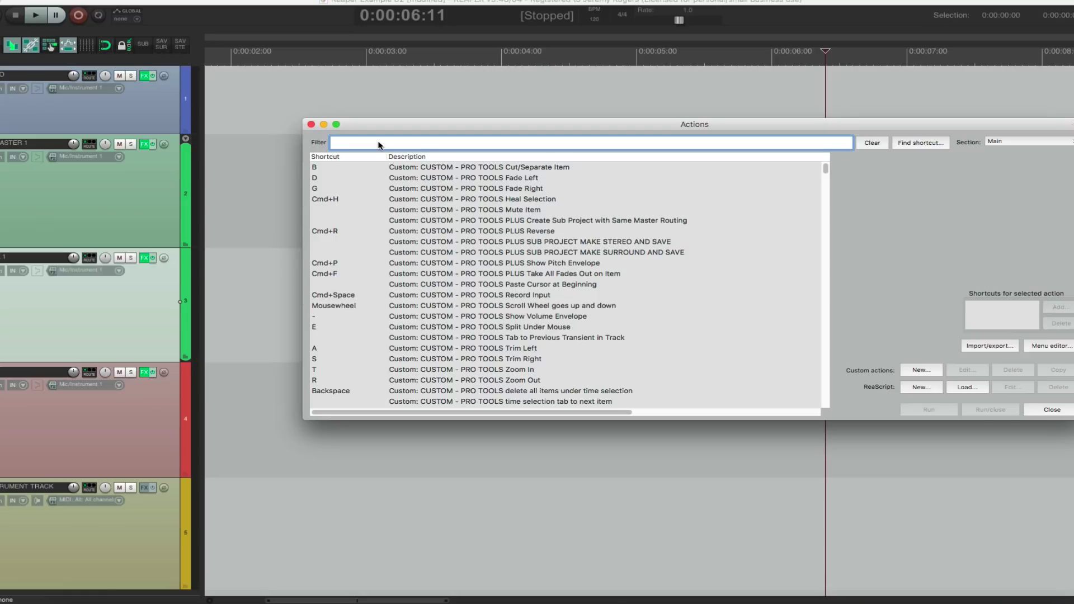
Step: Search the action list for "preferences" and select the Options: Preferences action
text(pref)
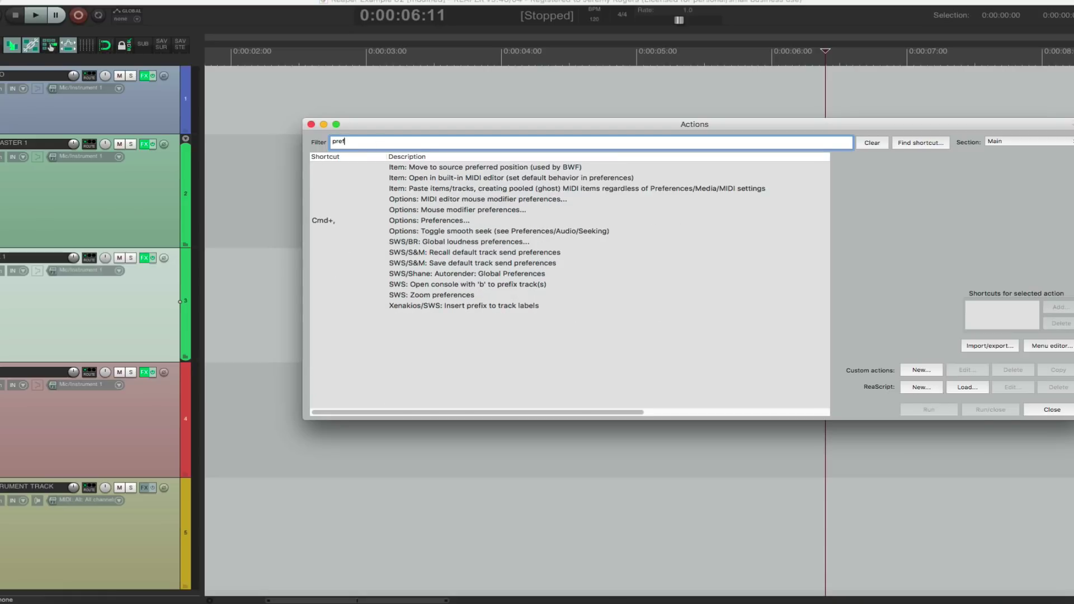
text(erences)
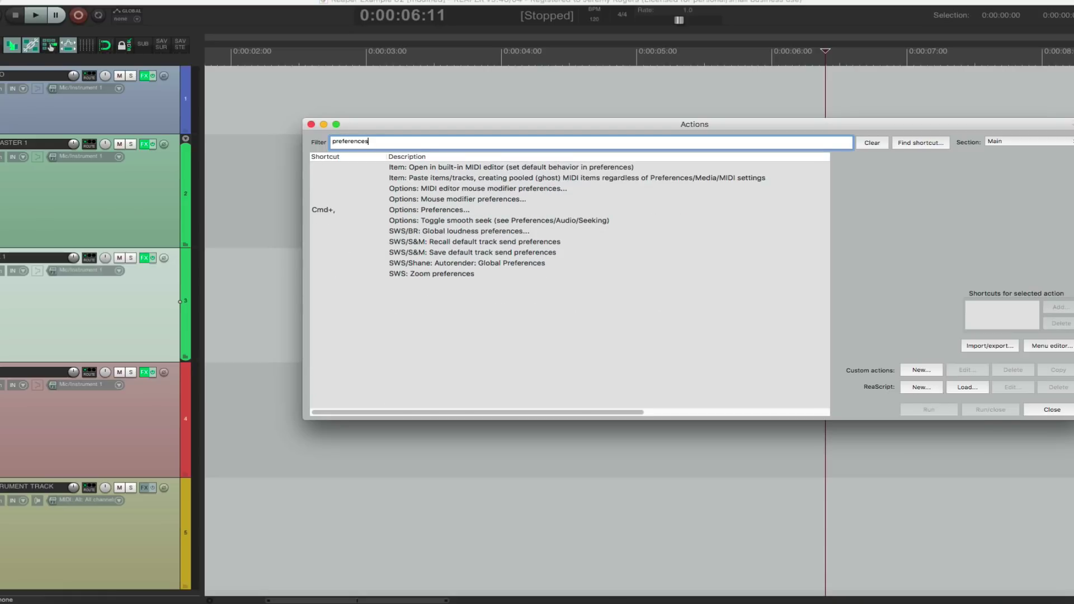
click(496, 208)
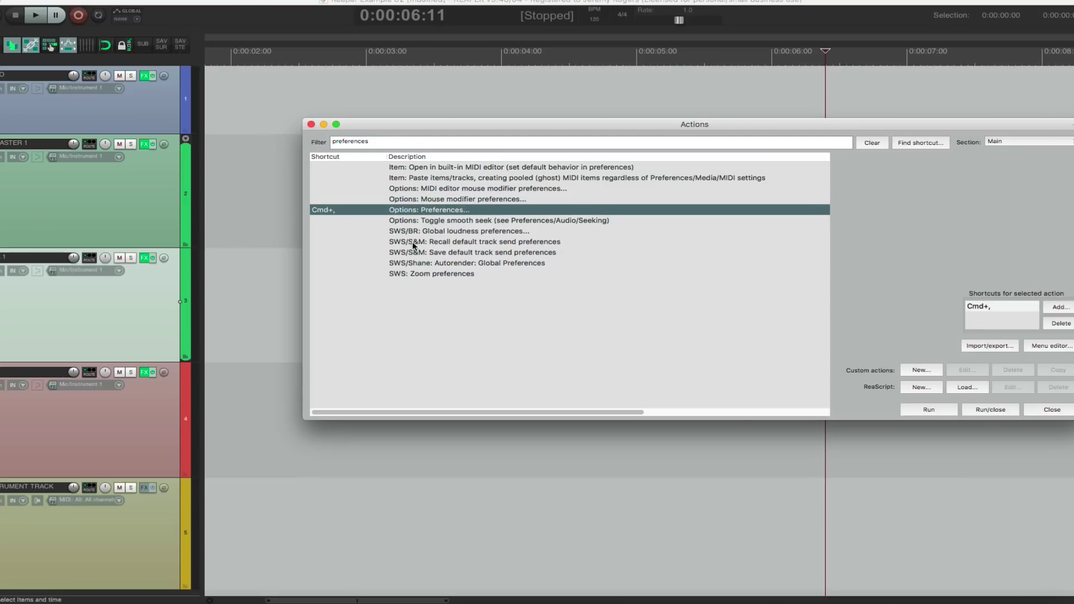
Step: Search the action list for "reverse" and for "split" actions
double_click(396, 143)
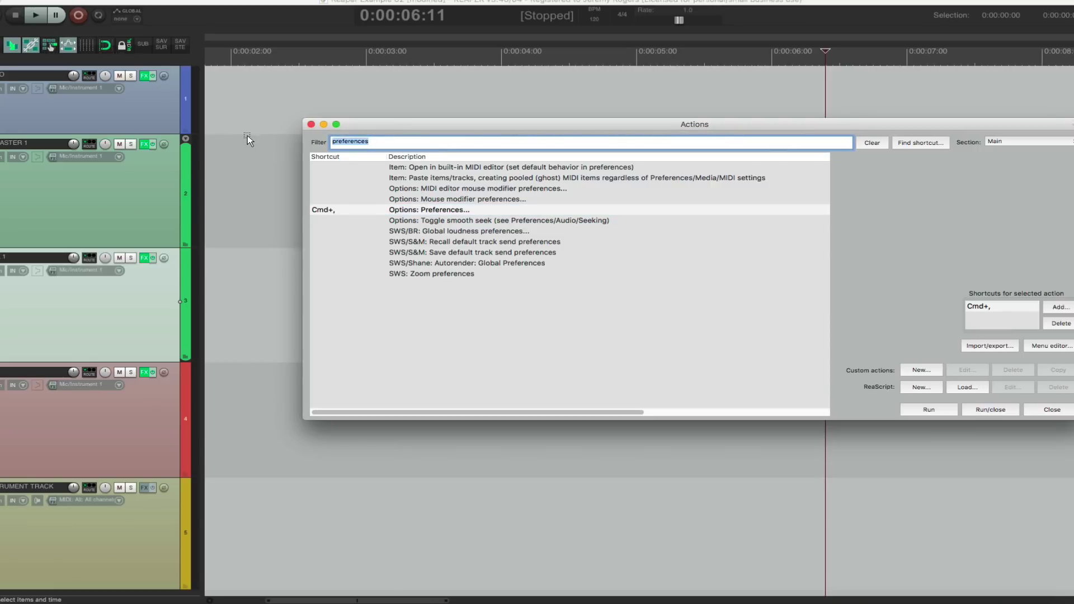
text(reverse)
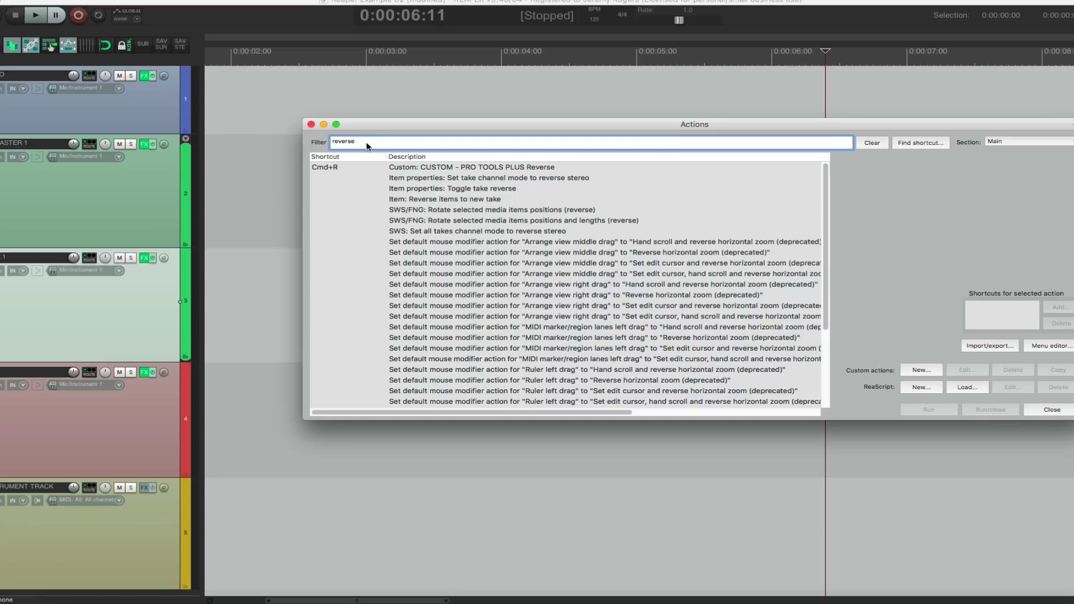
drag(361, 142, 280, 143)
text(split)
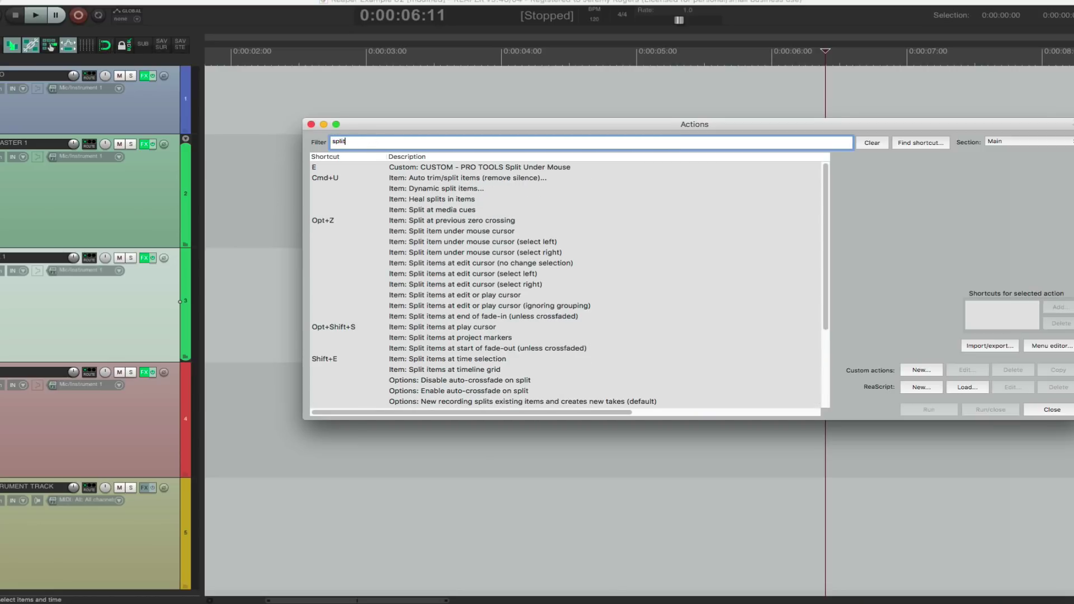
Step: Search the actions for "normalize" and assign the shortcut N to Item properties: Normalize items
drag(356, 145, 278, 148)
text(normalize)
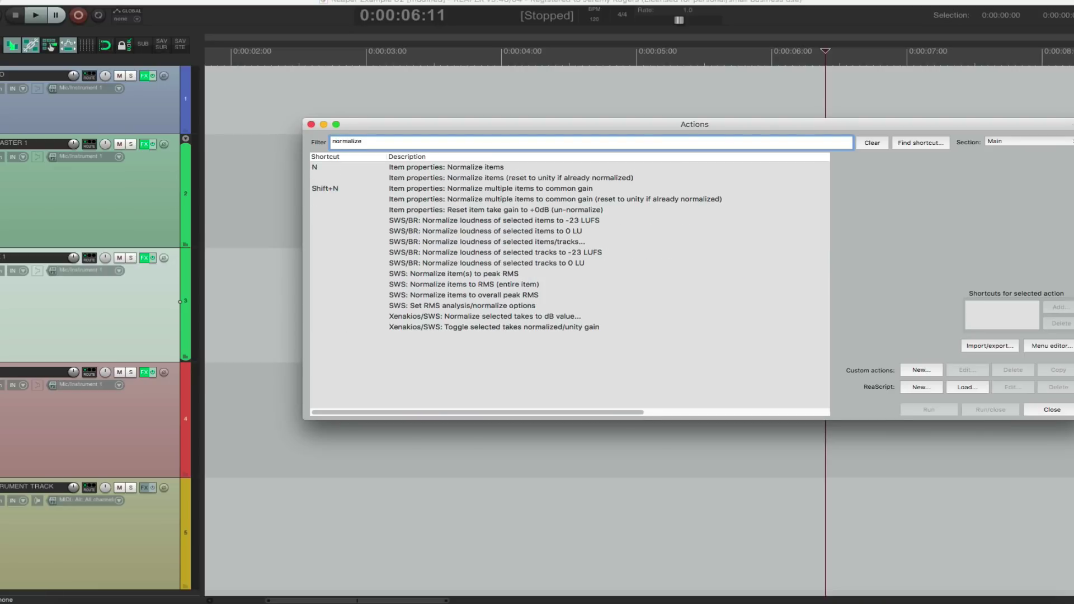
click(417, 168)
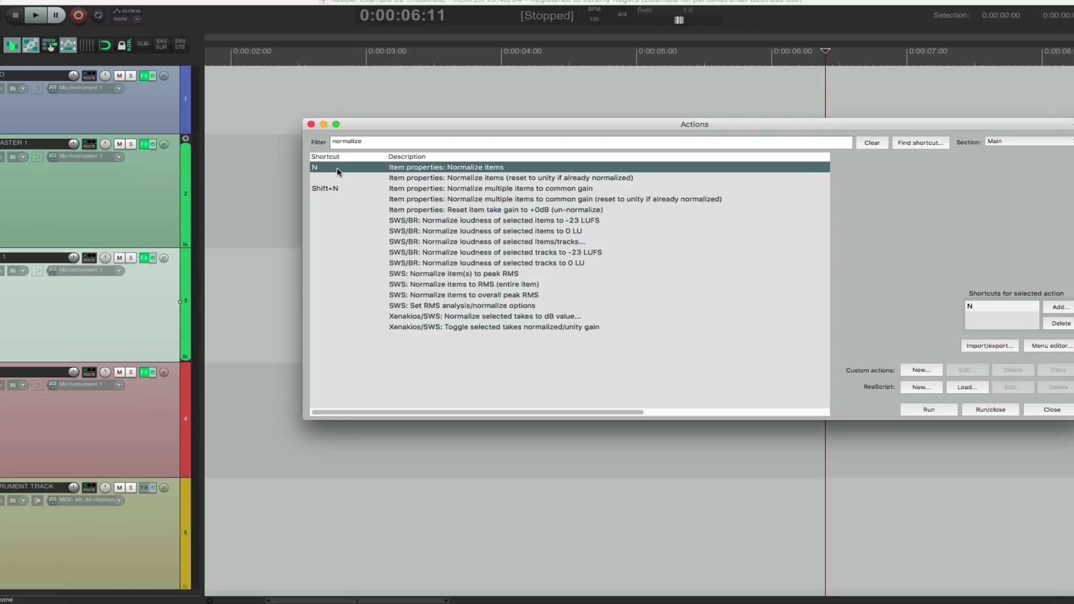
click(1059, 307)
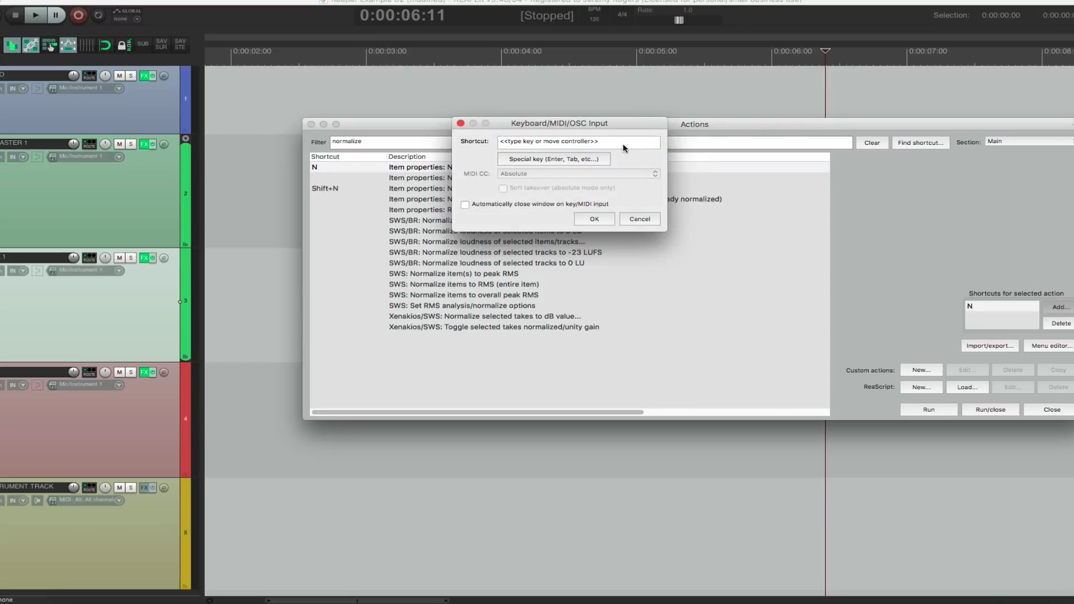
key(n)
click(594, 219)
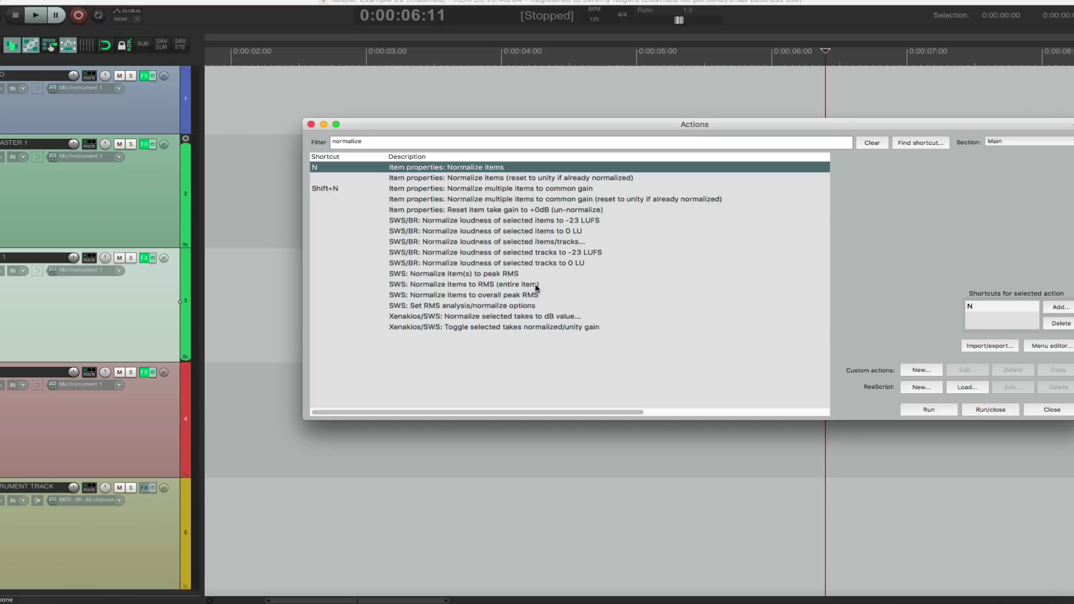
Step: Filter the actions by "custom", examine the commands inside the PRO TOOLS Cut/Separate Item custom action without changing it, and close the action list
click(377, 142)
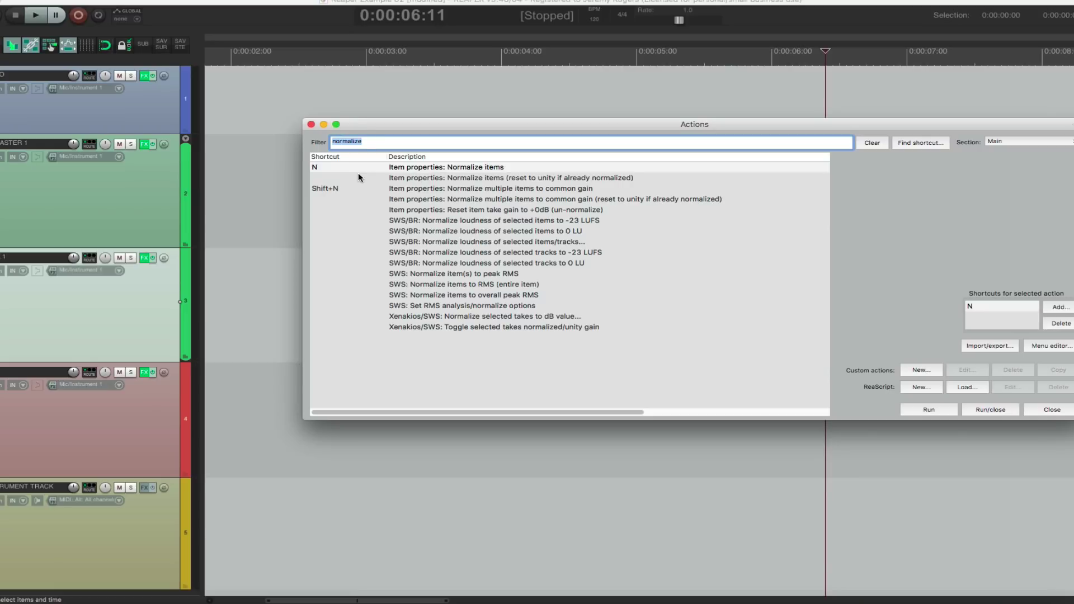
key(BackSpace)
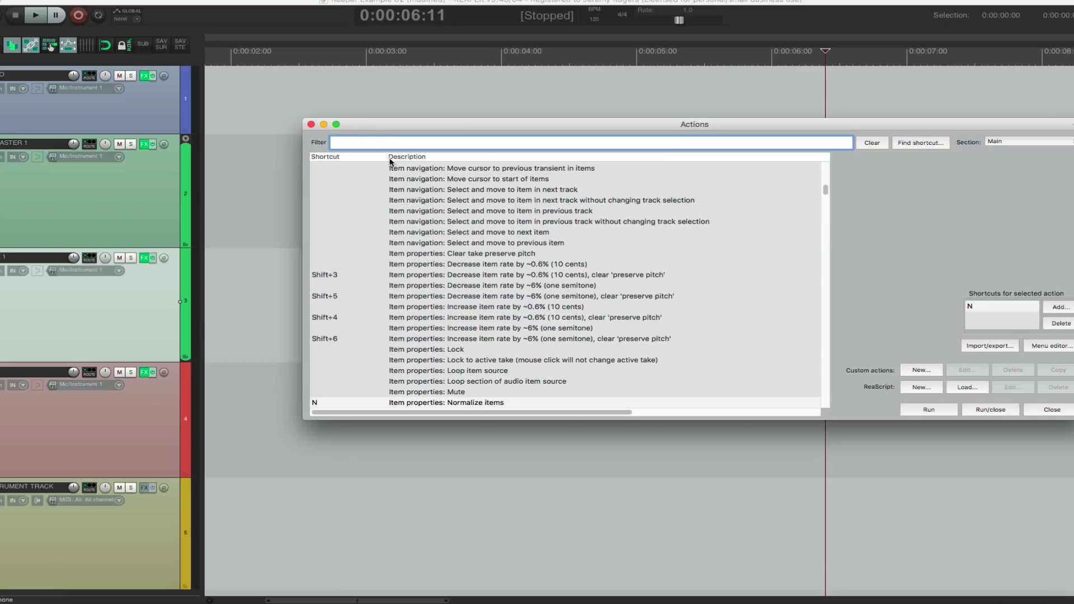
text(custom)
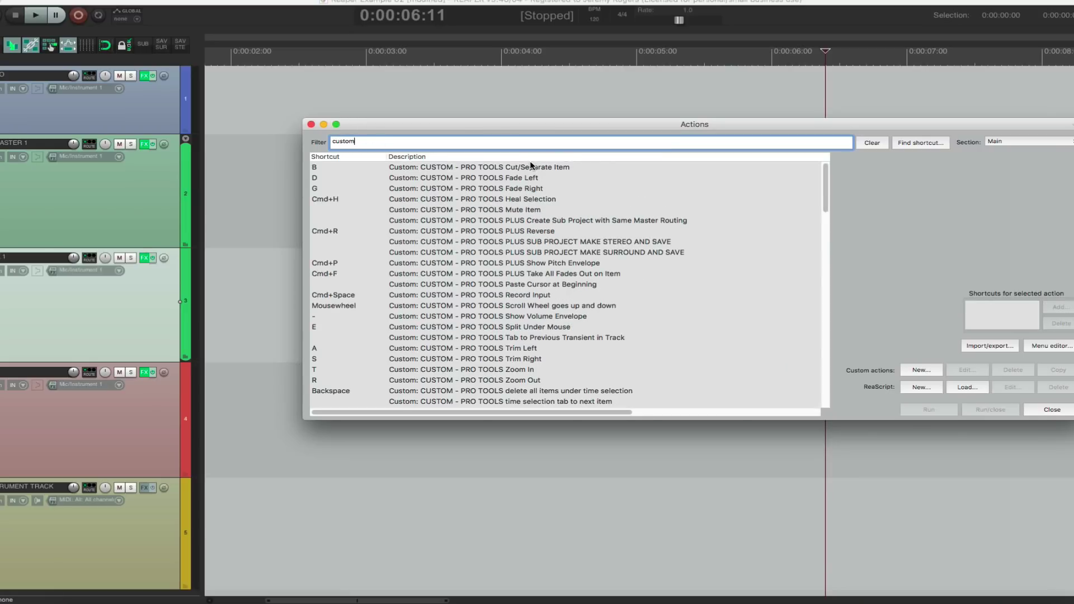
click(530, 166)
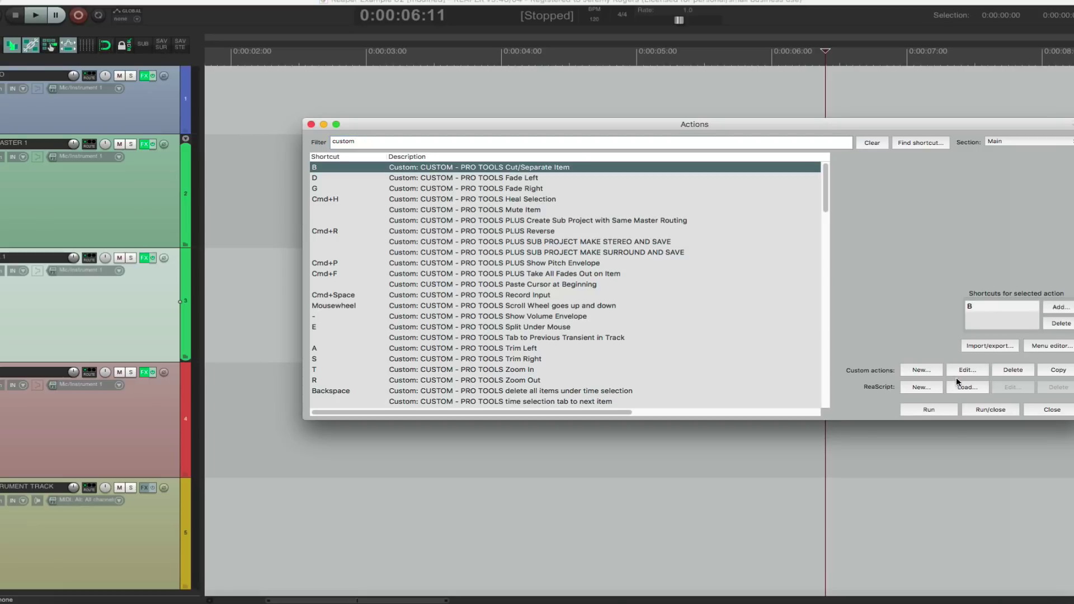
click(963, 370)
drag(644, 61, 704, 63)
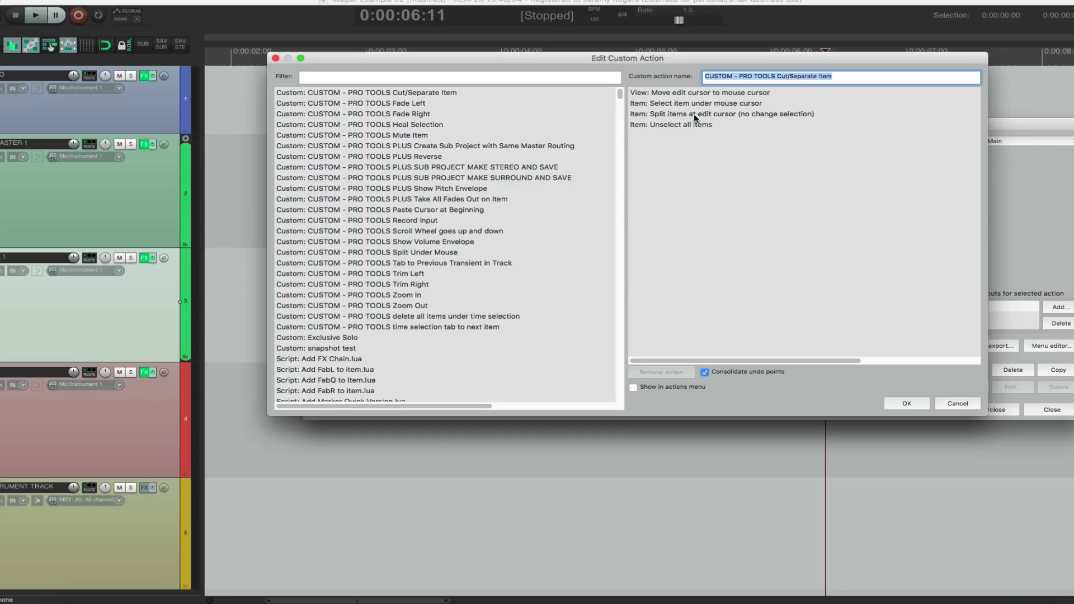
click(975, 405)
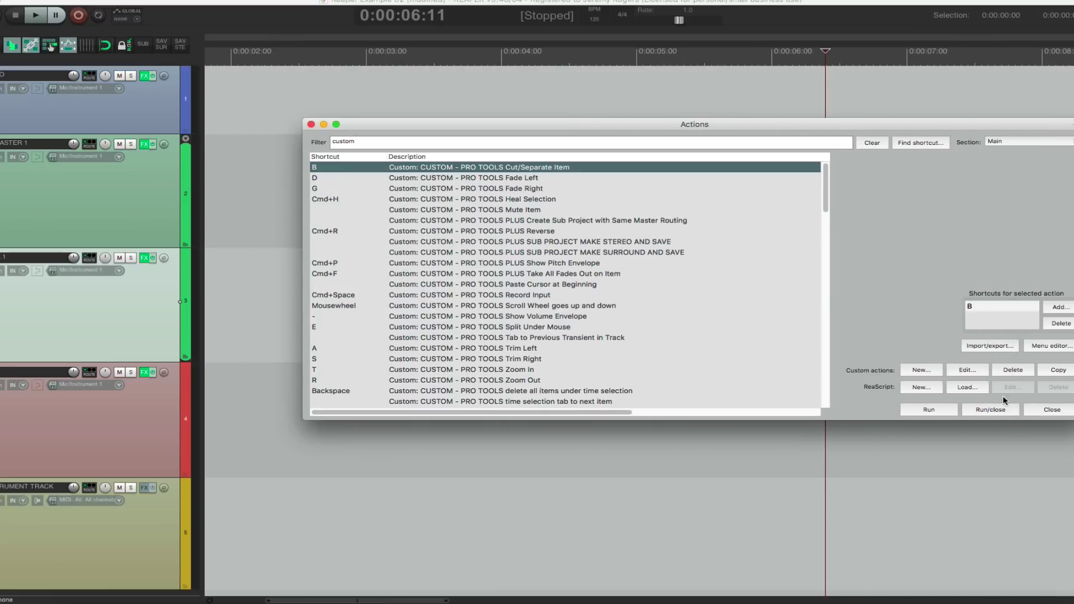
click(1042, 410)
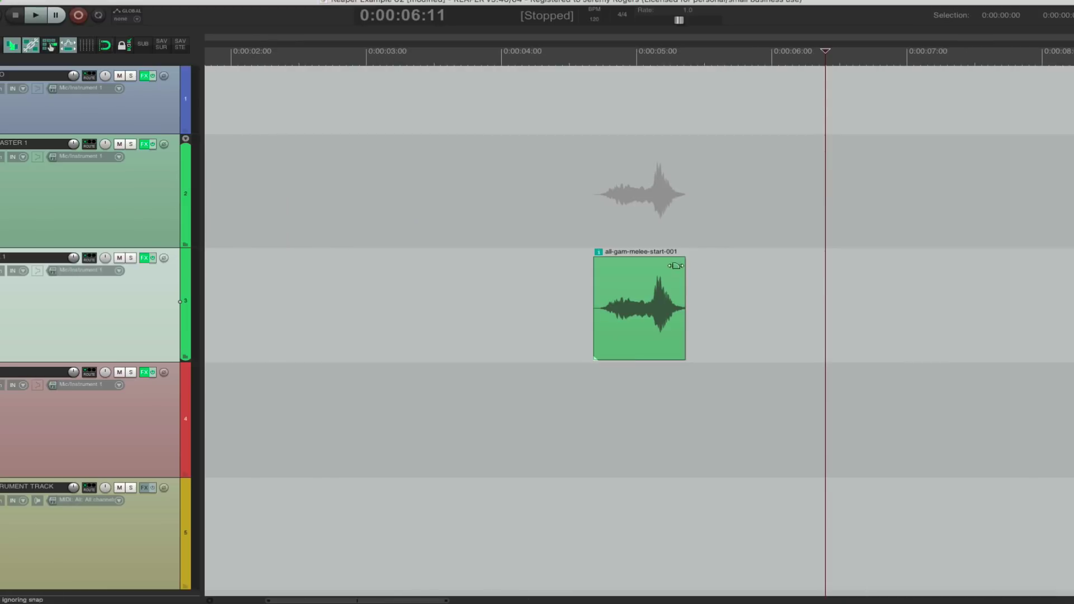
Step: Split the all-gam-melee-start-001 item on track 3 at three points along its waveform
click(625, 300)
key(s)
click(645, 302)
key(s)
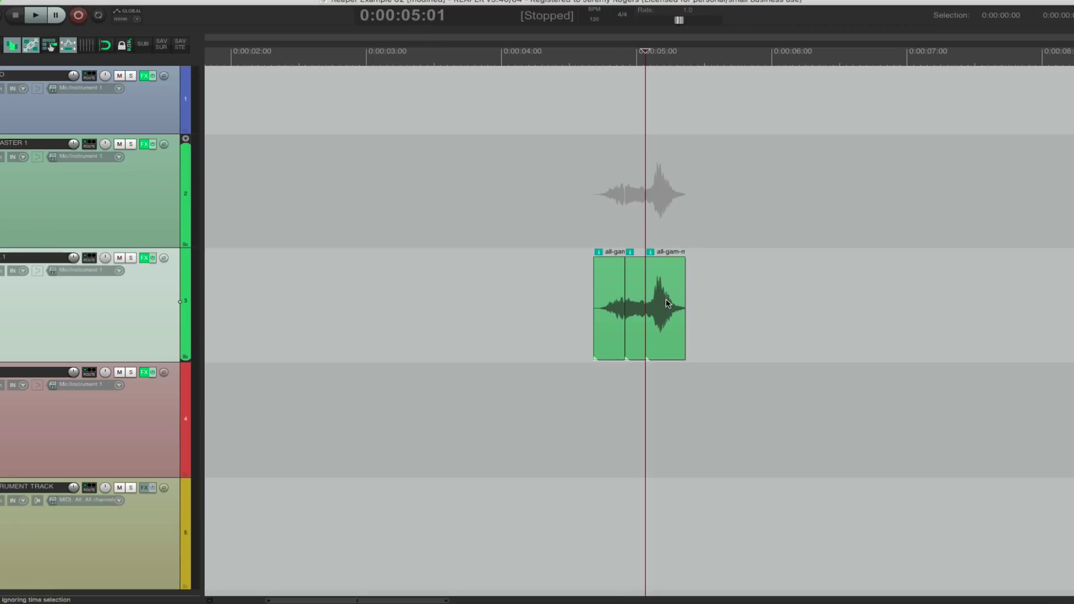
click(666, 301)
key(s)
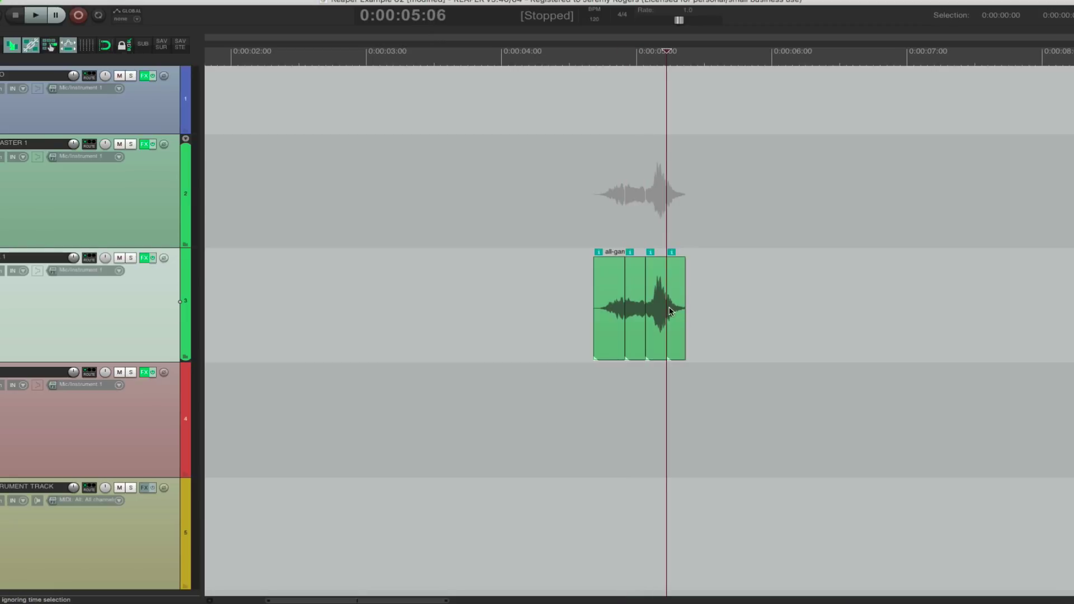
Step: Undo the three splits in the audio item on track 3
key(ctrl+z)
key(ctrl+z)
key(ctrl+z)
Step: Try a fade-in and a fade-out on the all-gam-melee-start-001 item and undo the fades
click(619, 304)
mouse_move(664, 298)
mouse_down()
mouse_move(624, 303)
mouse_move(661, 303)
mouse_move(645, 305)
mouse_up()
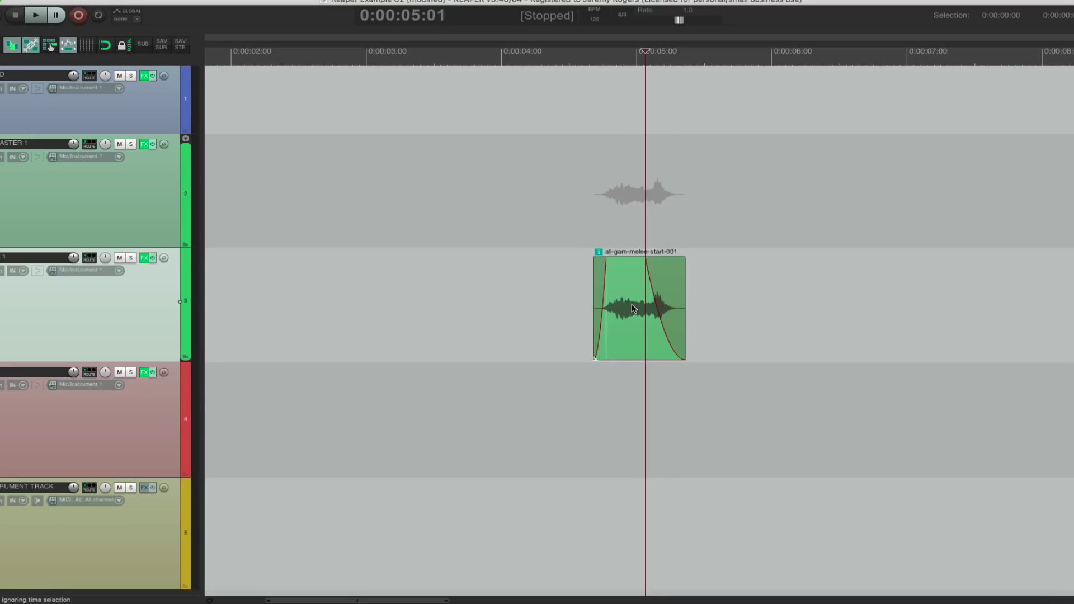
click(636, 307)
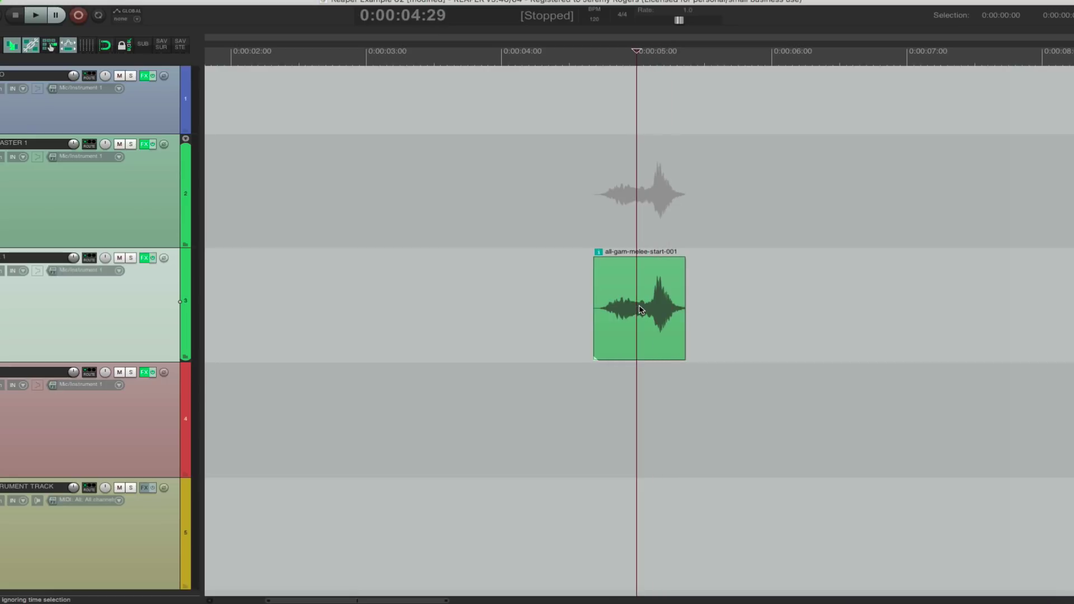
key(ctrl+z)
key(ctrl+z)
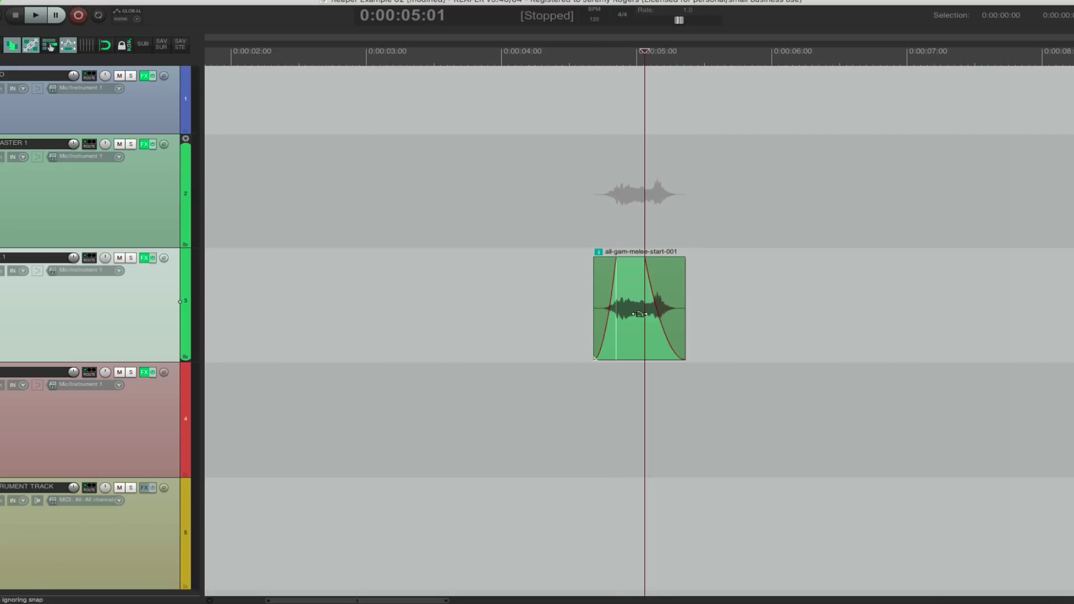
click(639, 308)
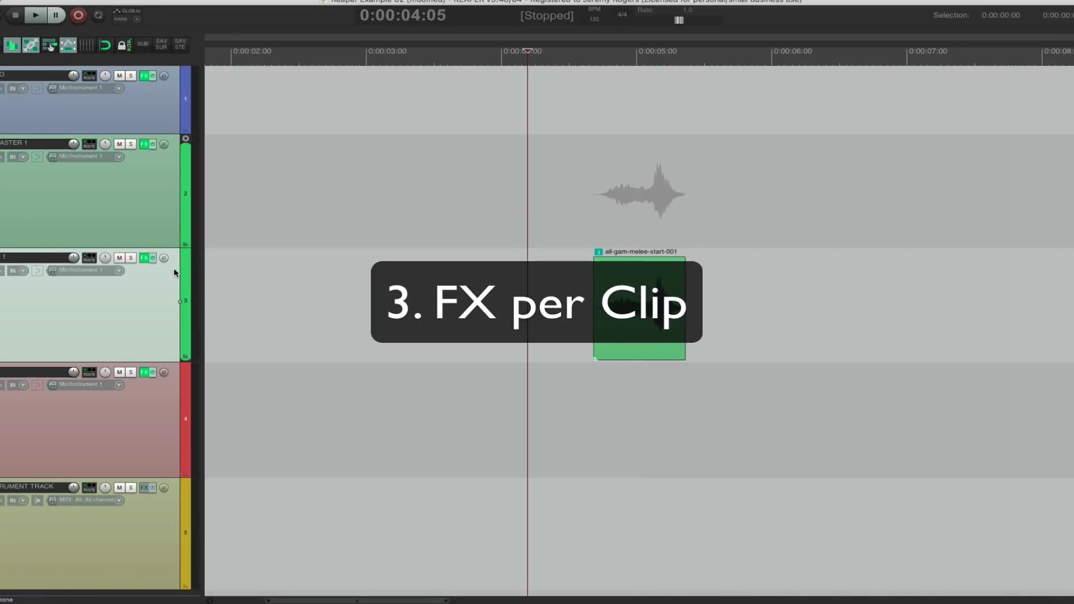
Step: Open track 3's FX chain, search the available plug-ins for "eq", and close it without adding any effect
click(146, 257)
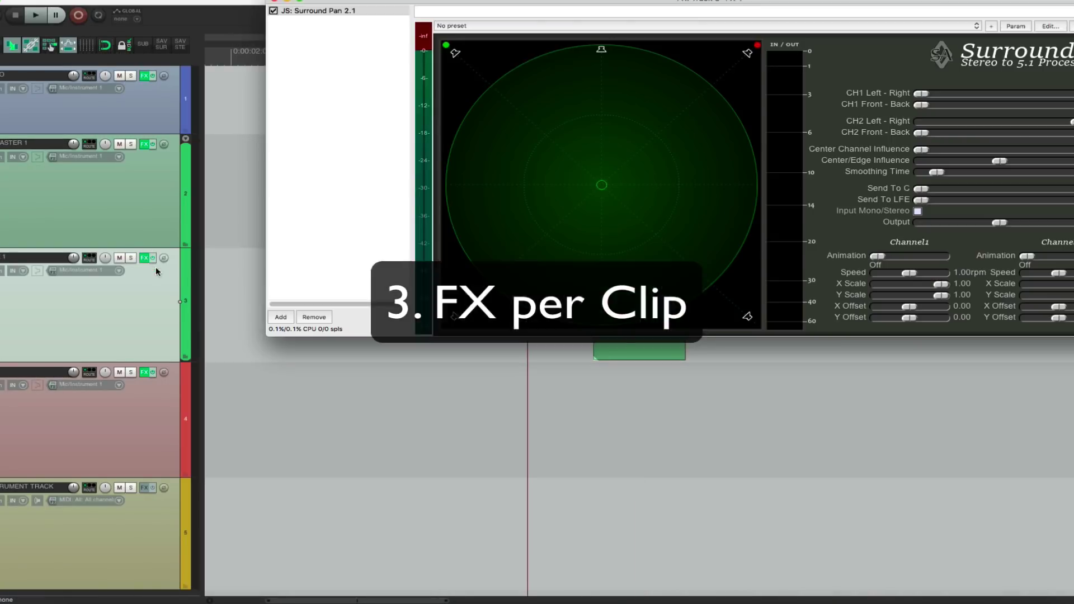
click(288, 318)
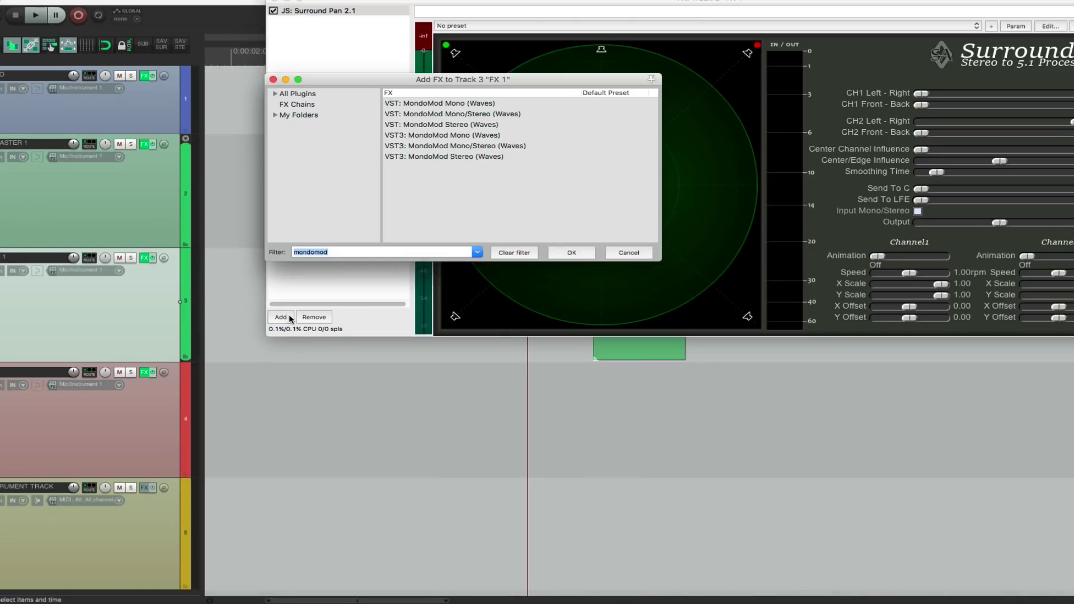
text(eq)
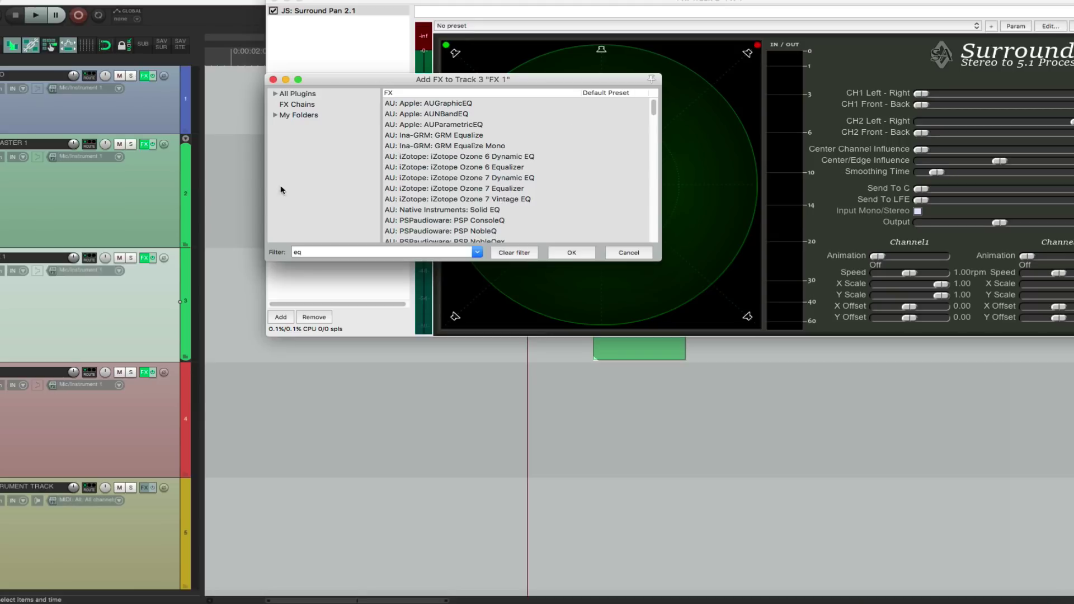
click(273, 80)
click(274, 2)
click(519, 324)
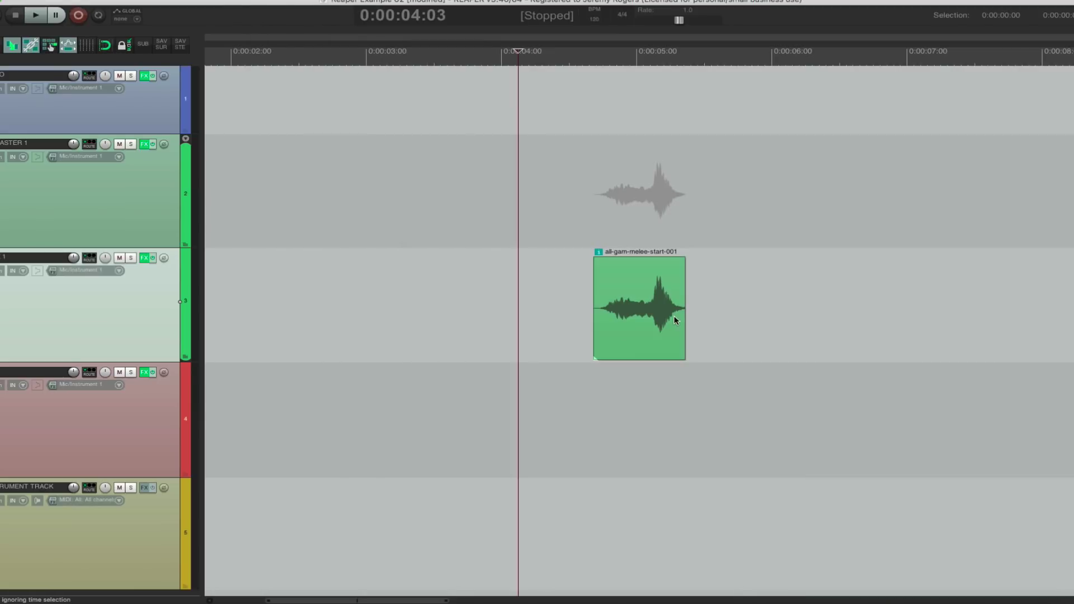
Step: Add the AU FabFilter FF Pro-Q 2 effect directly to the all-gam-melee-start-001 item and close its FX window
click(640, 310)
key(shift+e)
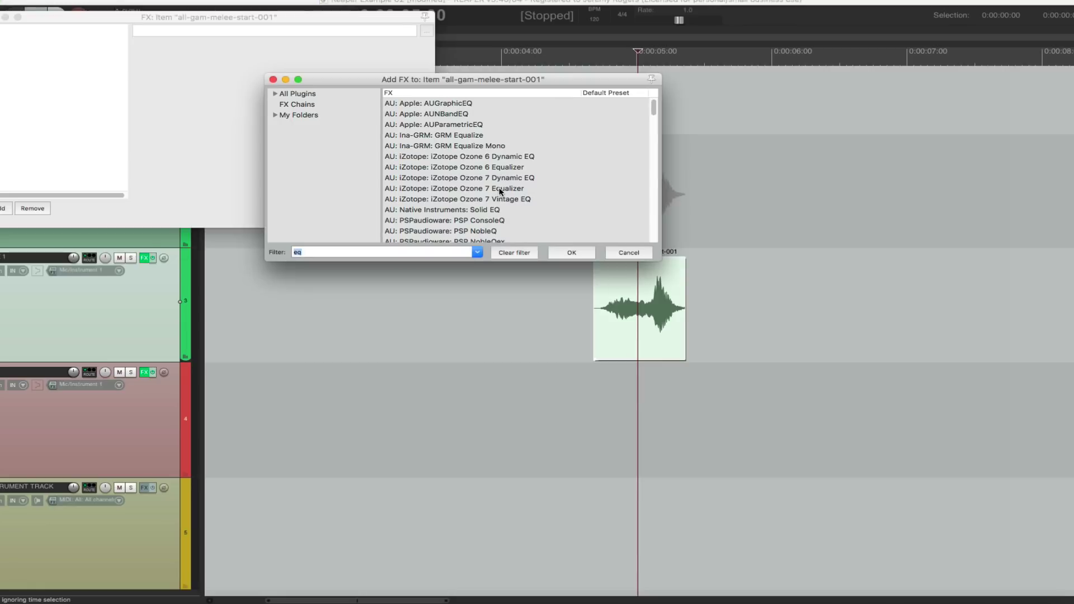
text(fab pro q)
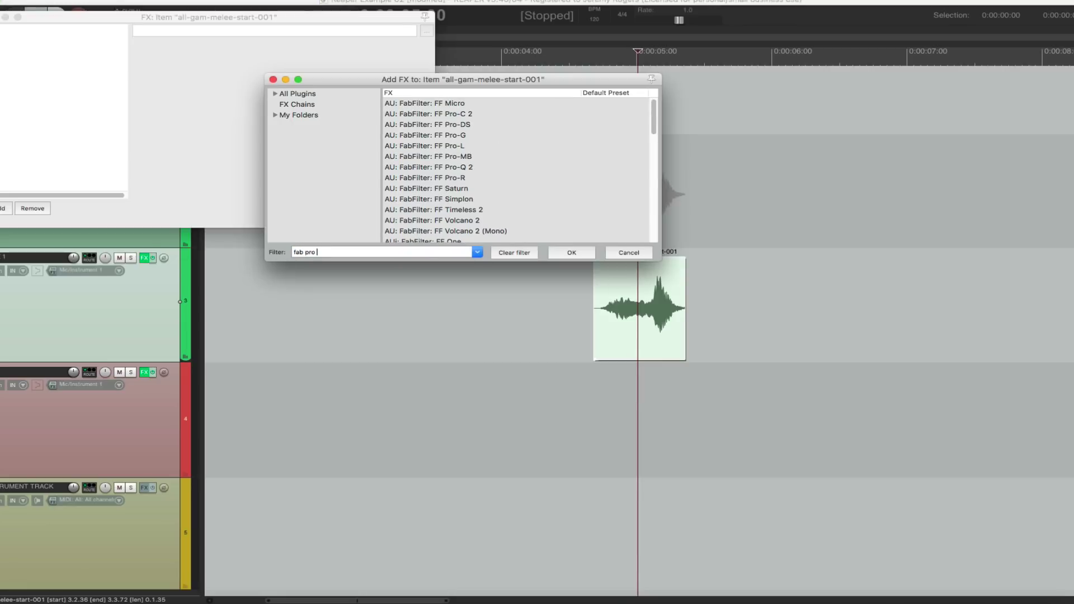
double_click(469, 103)
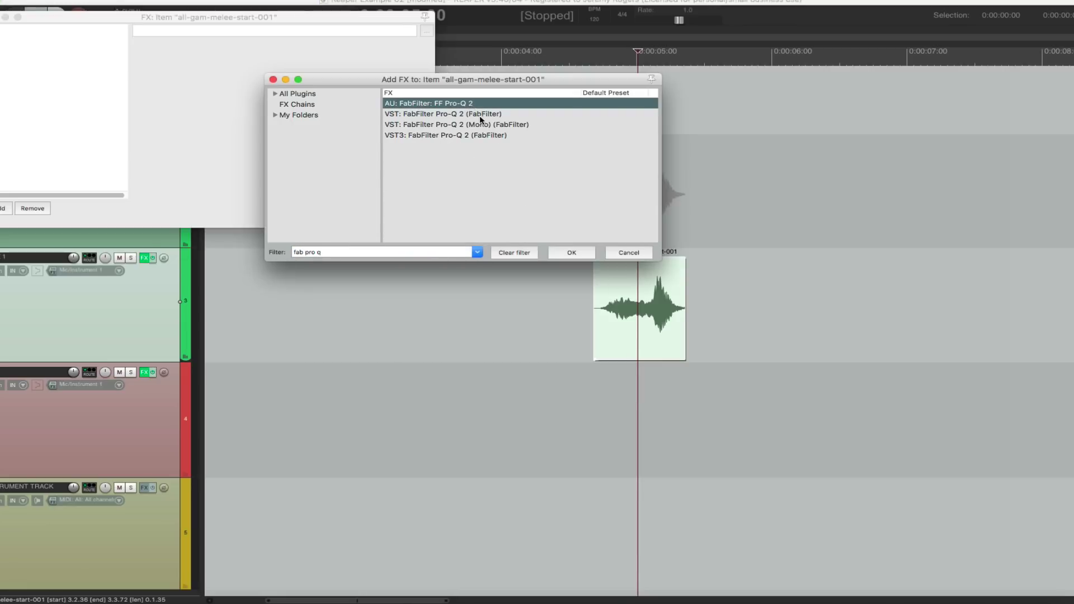
drag(11, 16, 386, 78)
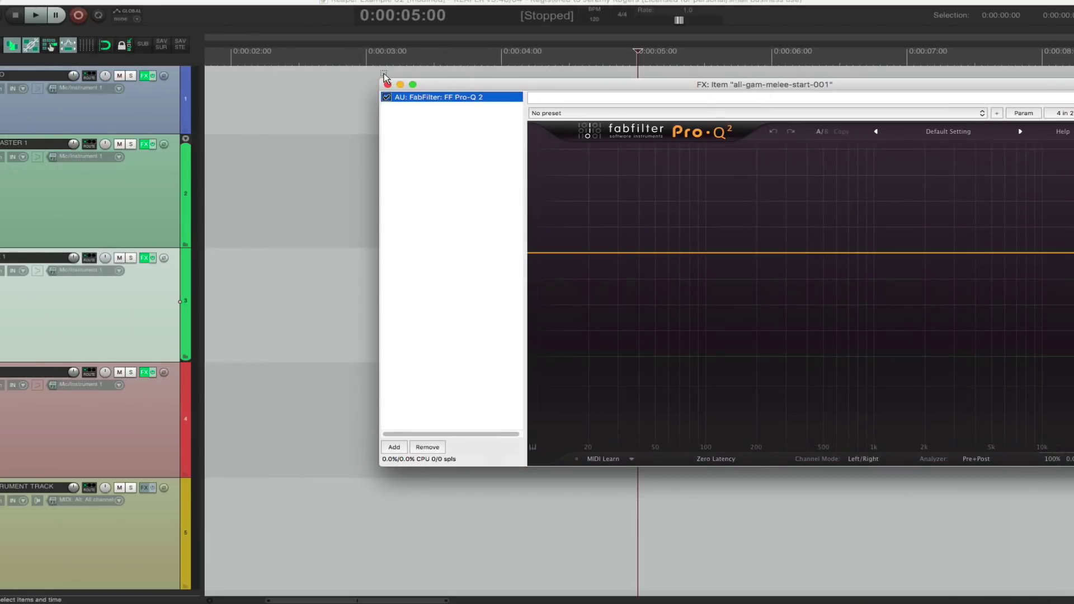
click(362, 83)
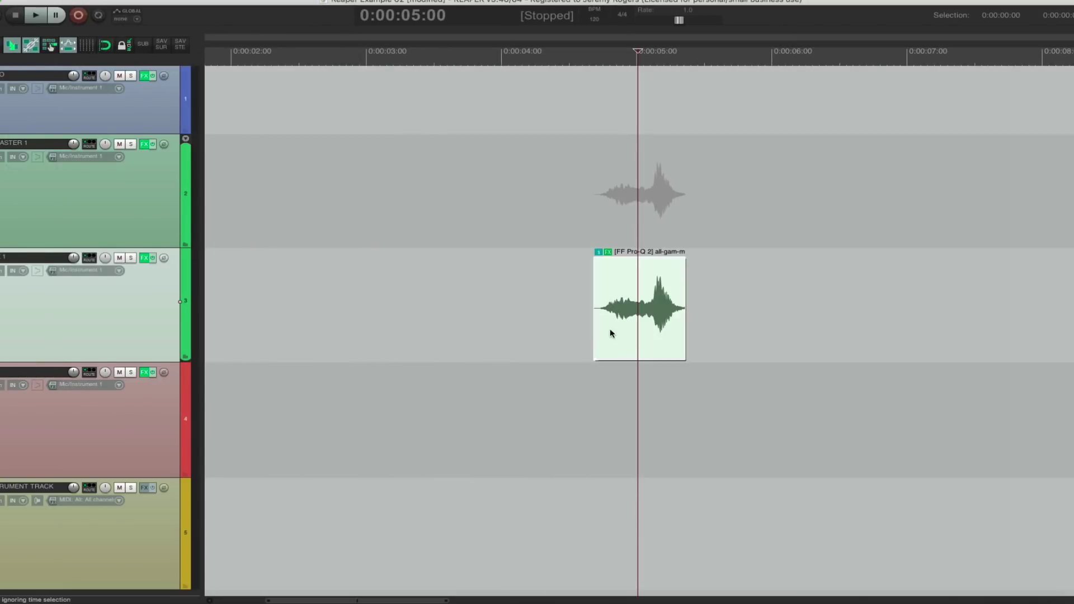
Step: Reopen the item's FX chain, remove the FF Pro-Q 2 effect, and place the edit cursor ahead of the item
click(609, 252)
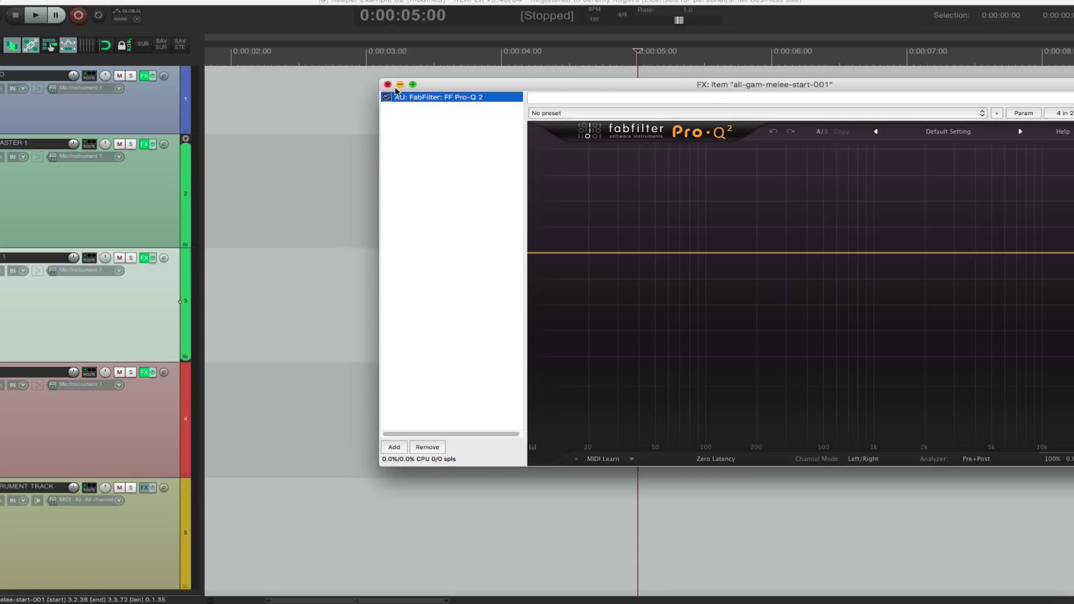
click(428, 447)
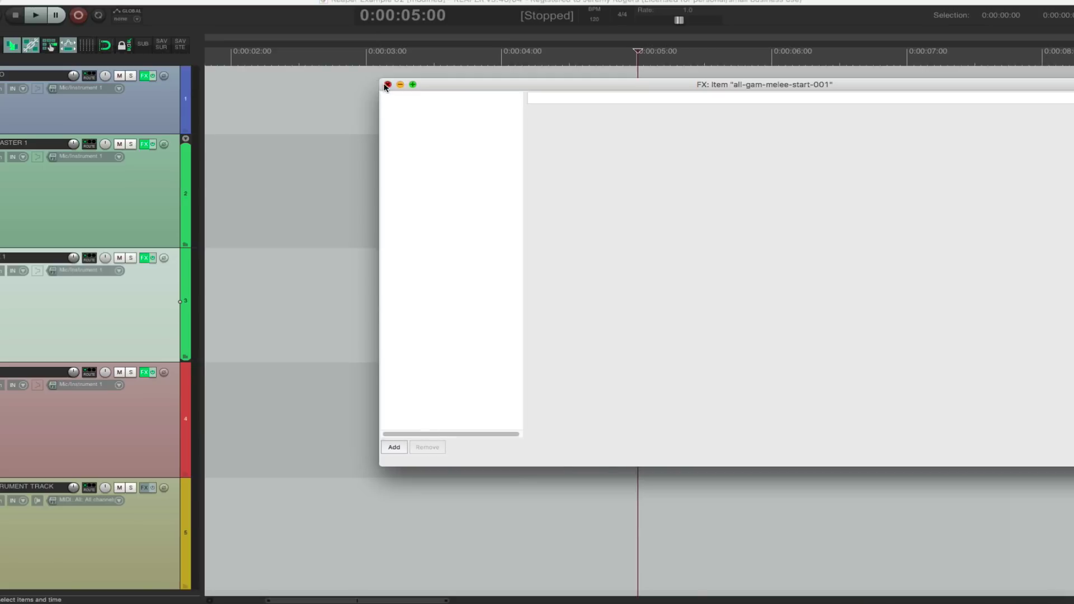
click(387, 84)
click(529, 323)
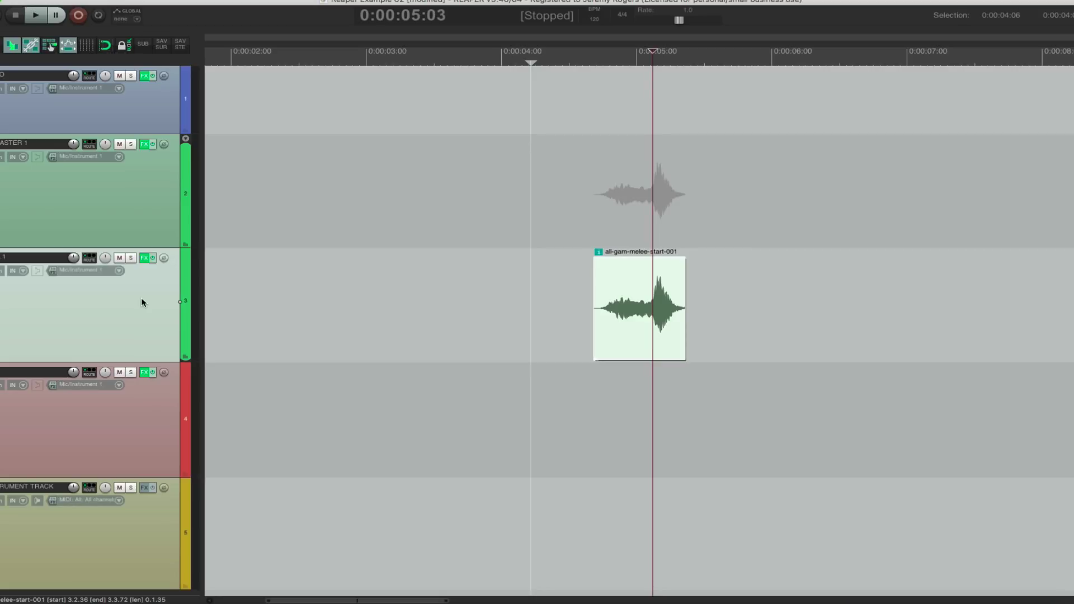
Step: Open the FX browser for the all-gam-melee-start-001 item and search the plug-ins for "mondomod" and "fab pro q"
click(647, 327)
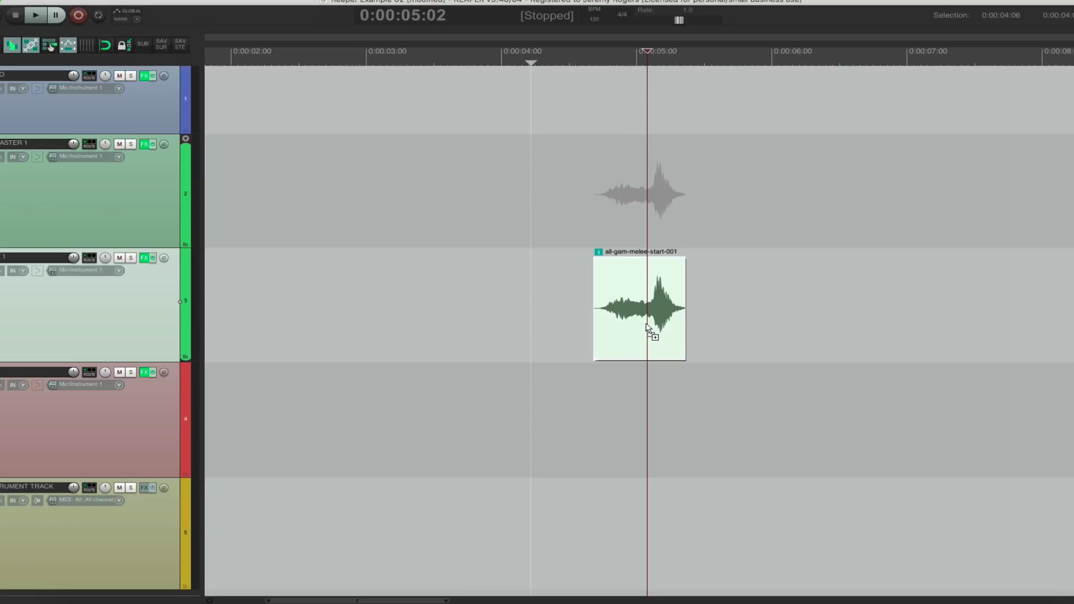
key(shift+e)
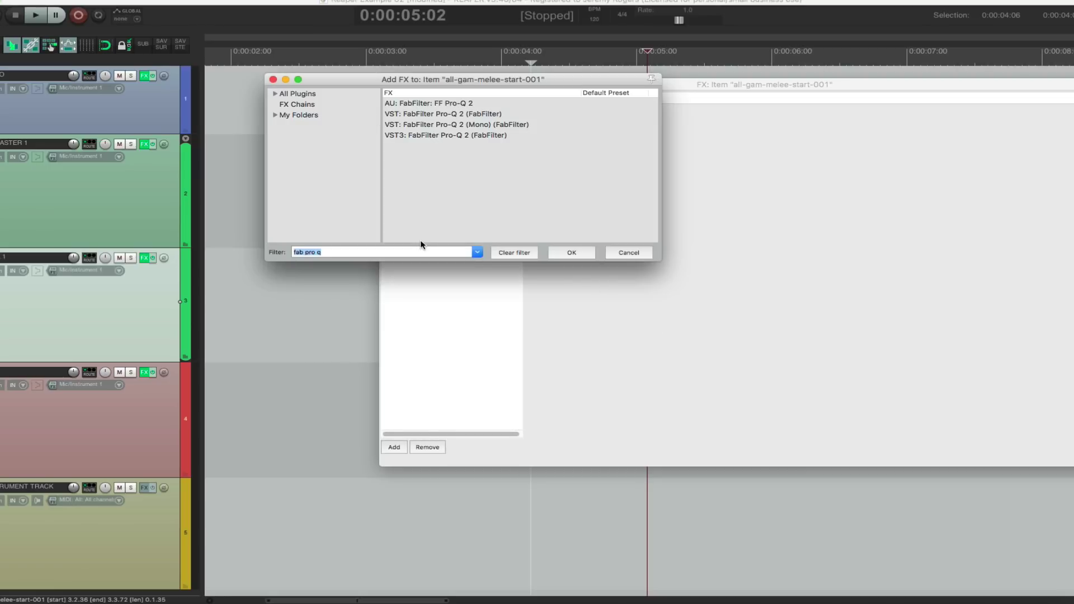
text(mondomod)
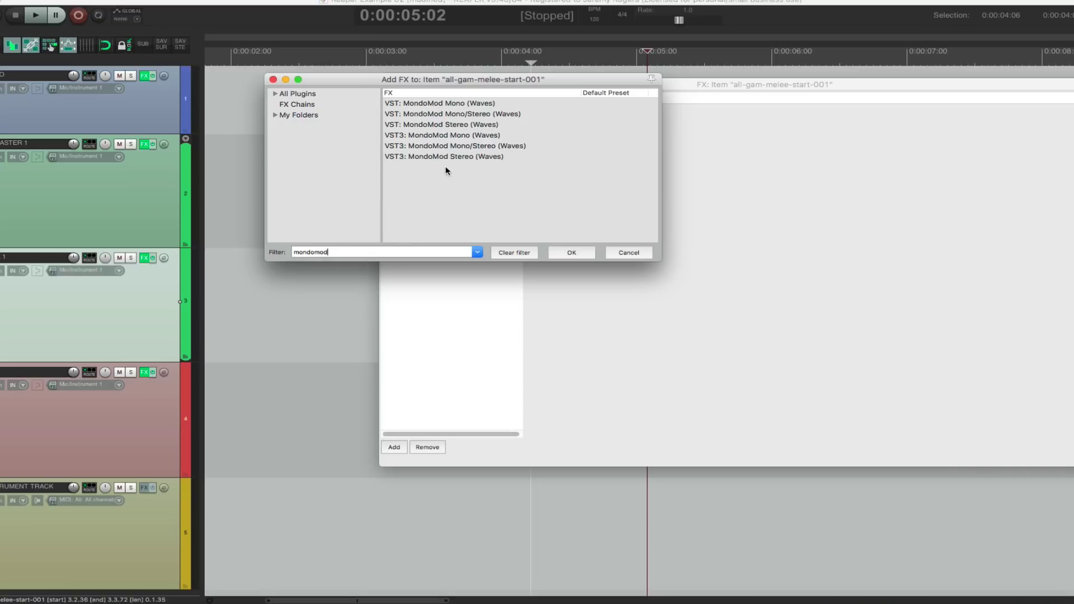
drag(360, 256, 276, 254)
text(fa)
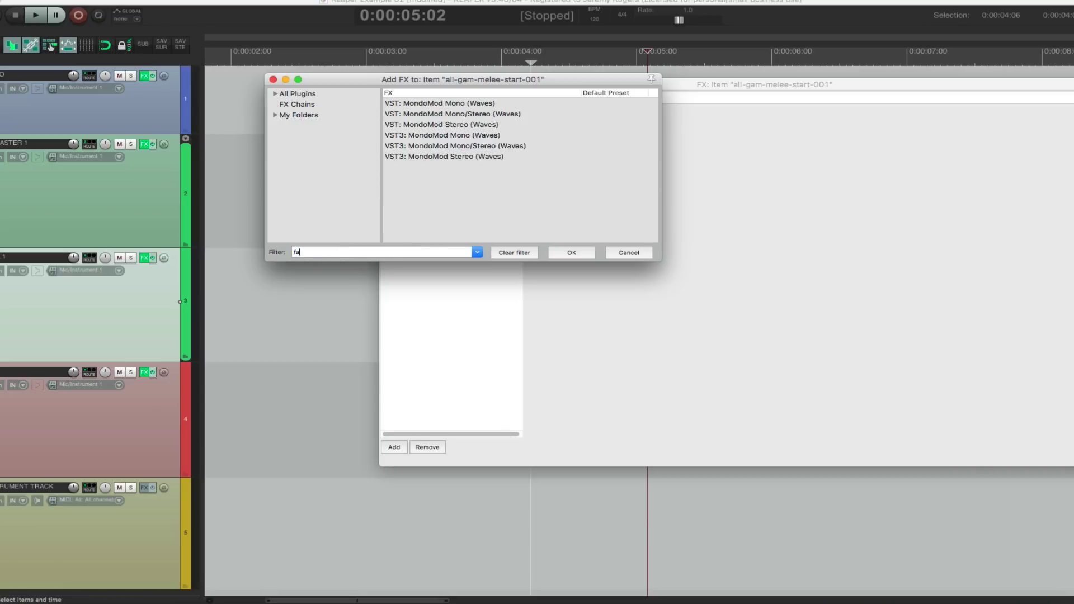
text(b pro q)
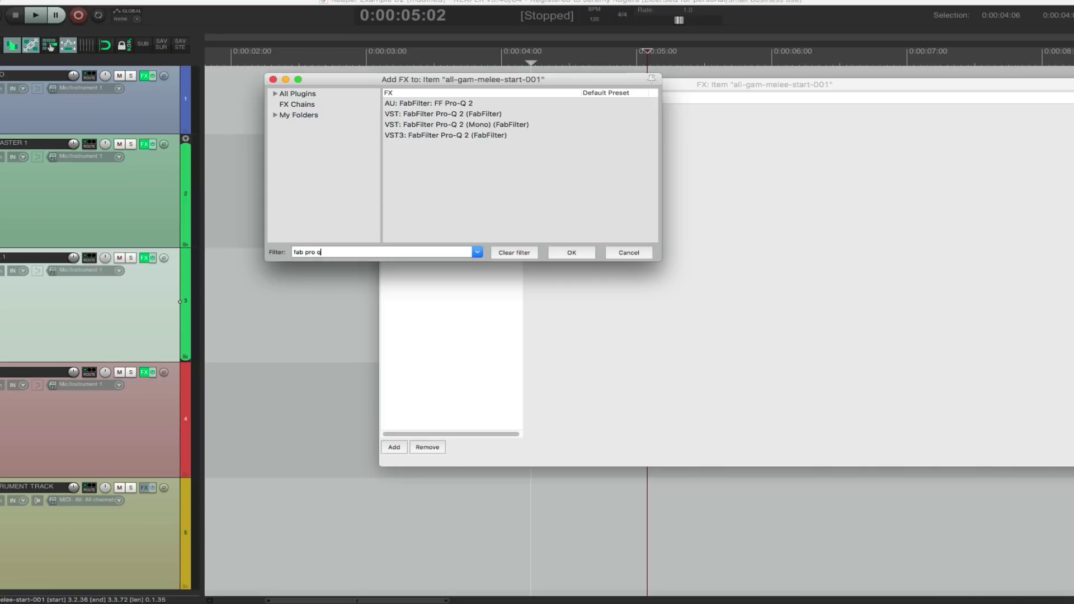
Step: Add the AU FabFilter FF Pro-Q 2 effect to the item, remove it again, and close the FX window
double_click(429, 105)
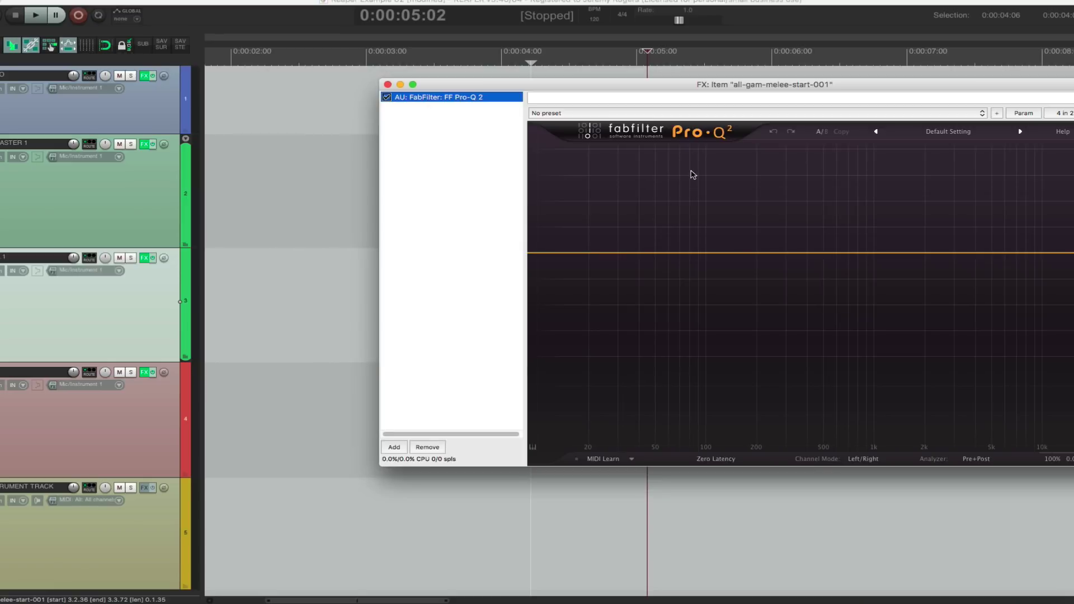
click(428, 447)
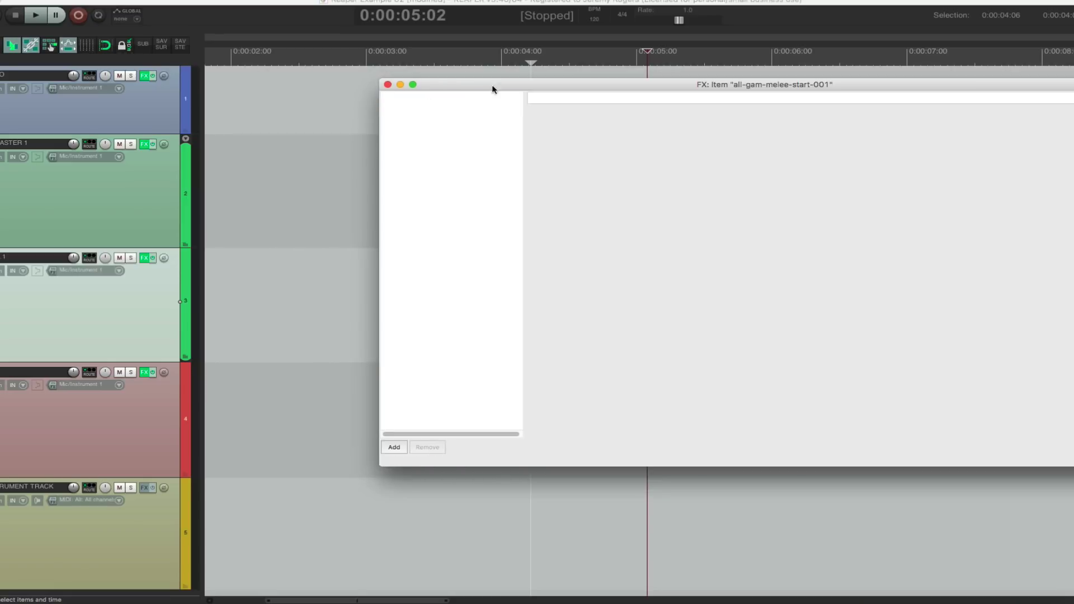
click(388, 85)
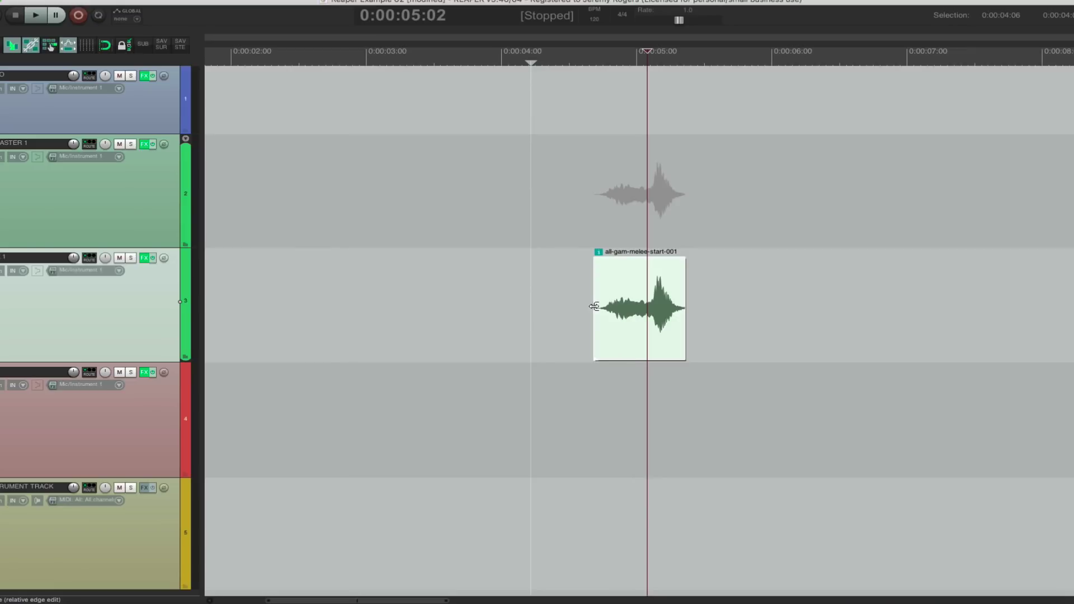
click(576, 294)
click(576, 296)
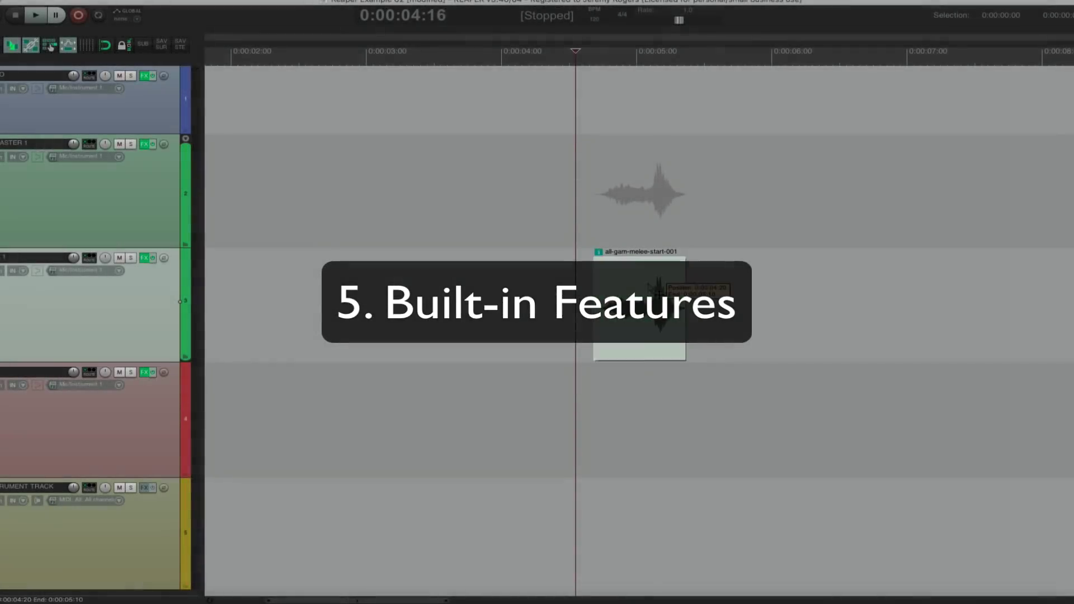
Step: Try reversing the all-gam-melee-start-001 item and raising its volume by 4.07 dB, reverting each change
click(647, 420)
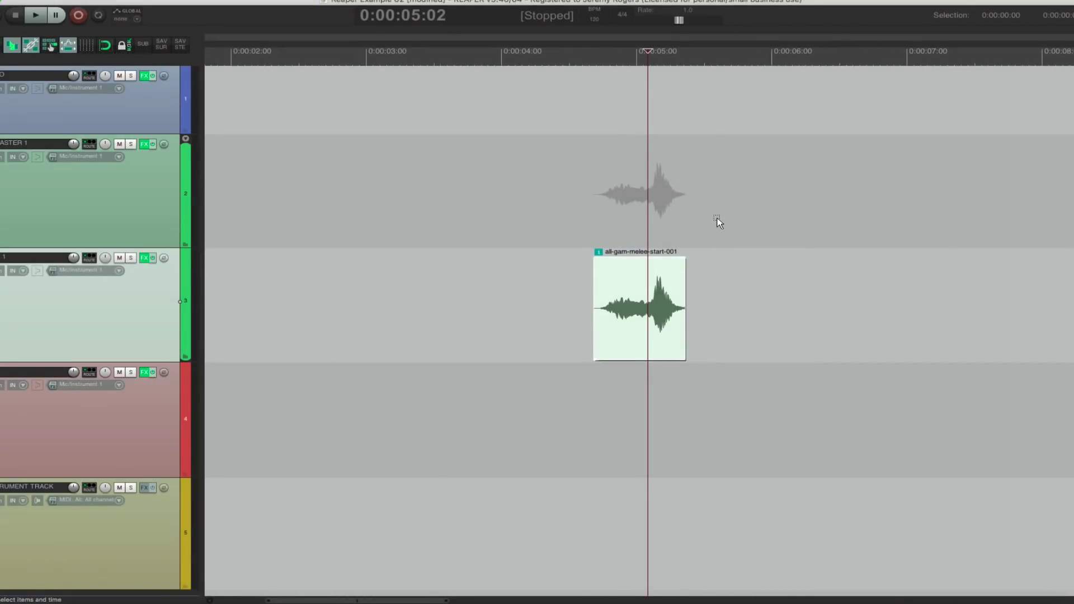
click(665, 298)
click(666, 300)
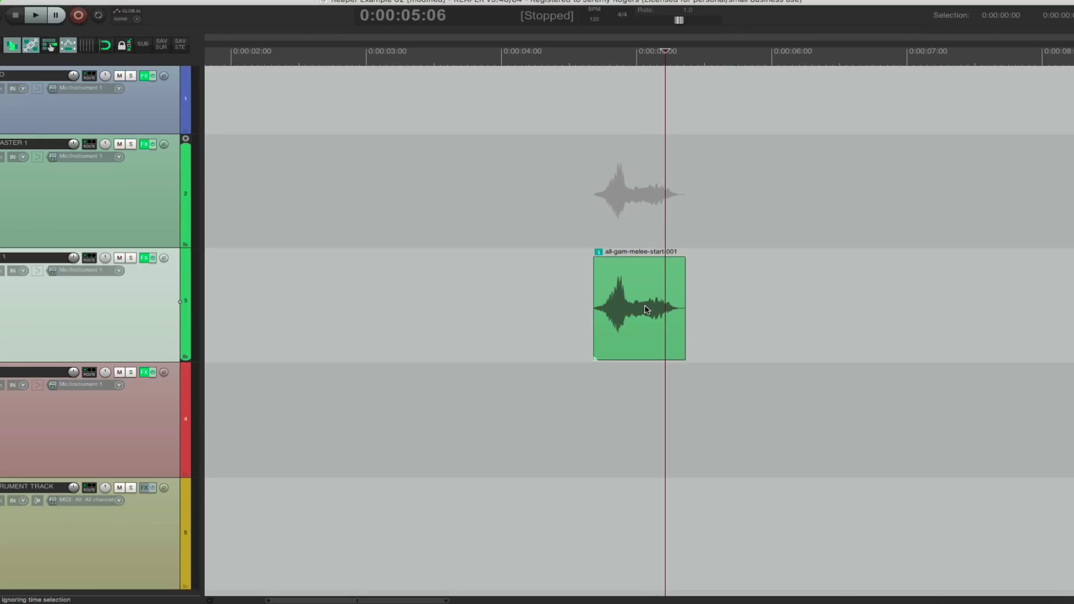
click(646, 309)
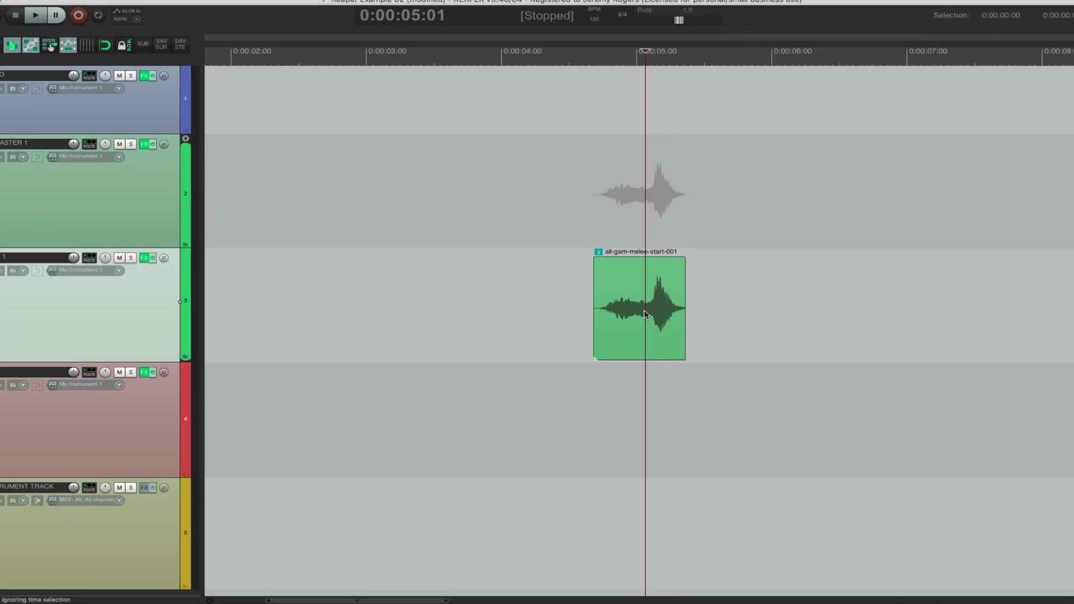
click(635, 308)
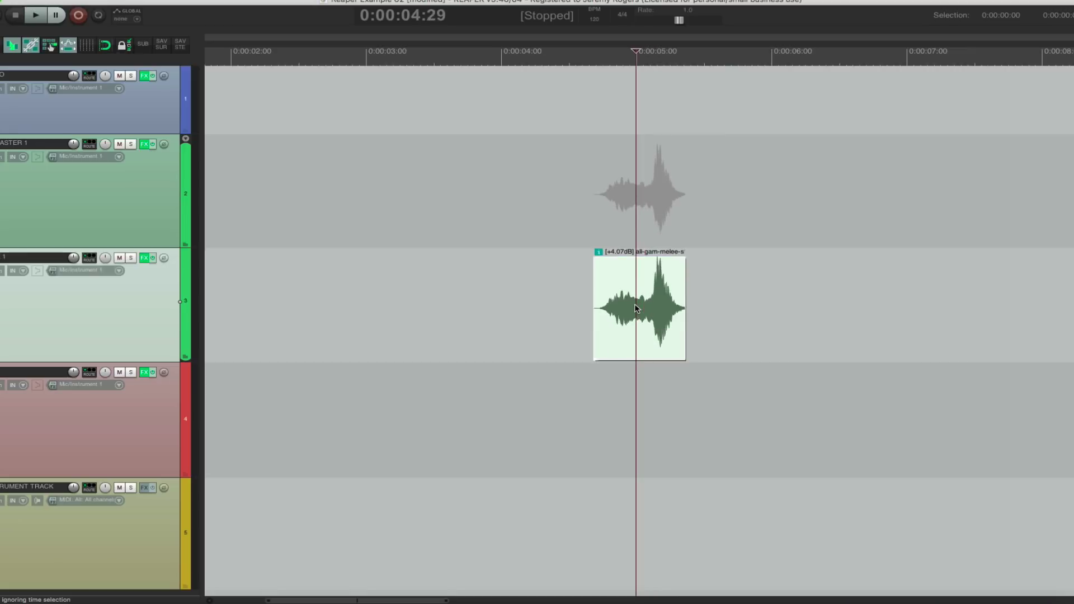
key(ctrl+z)
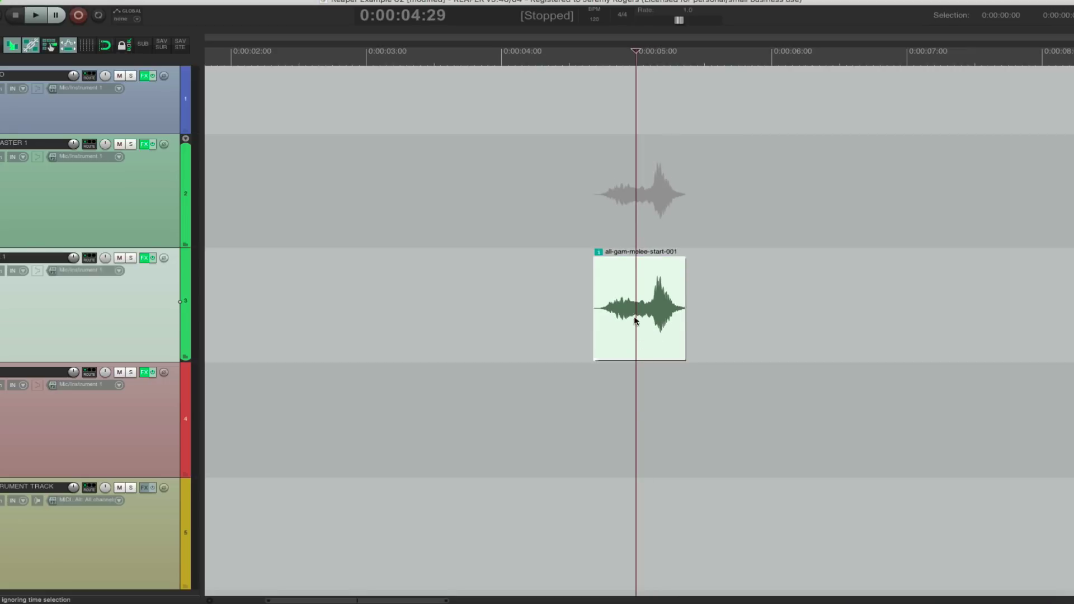
Step: Set the all-gam-melee-start-001 item's take channel mode to Normal
click(709, 305)
scroll(708, 302, down, 4)
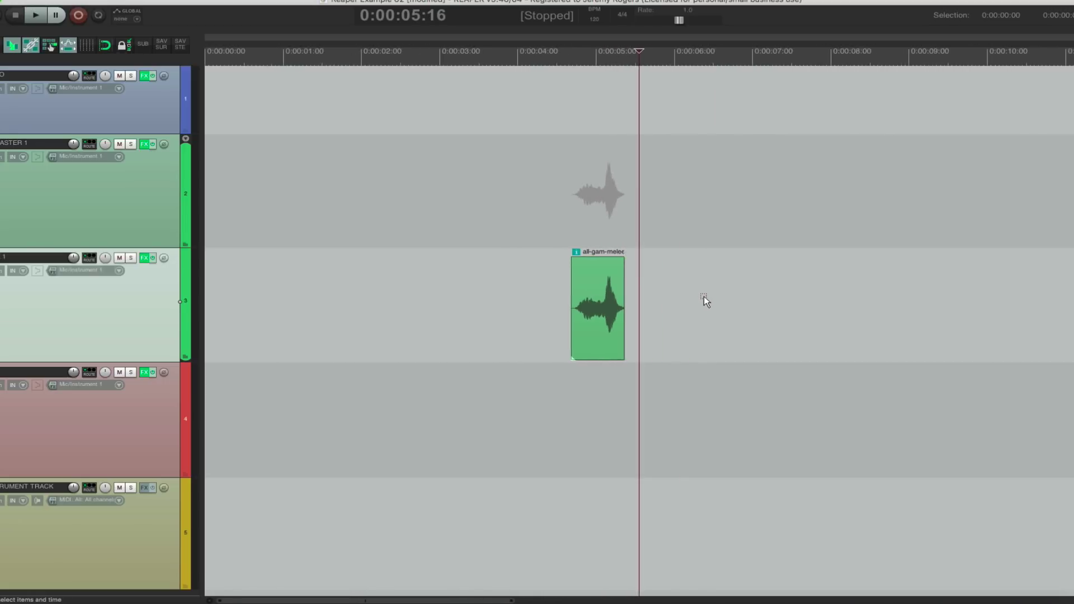
scroll(572, 315, up, 2)
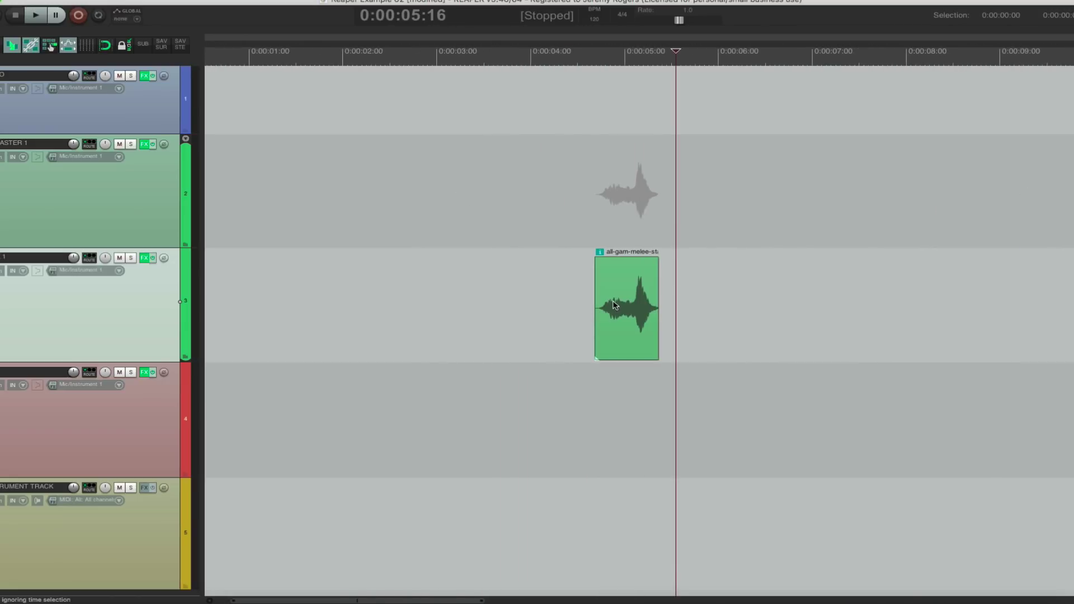
right_click(613, 300)
mouse_move(698, 227)
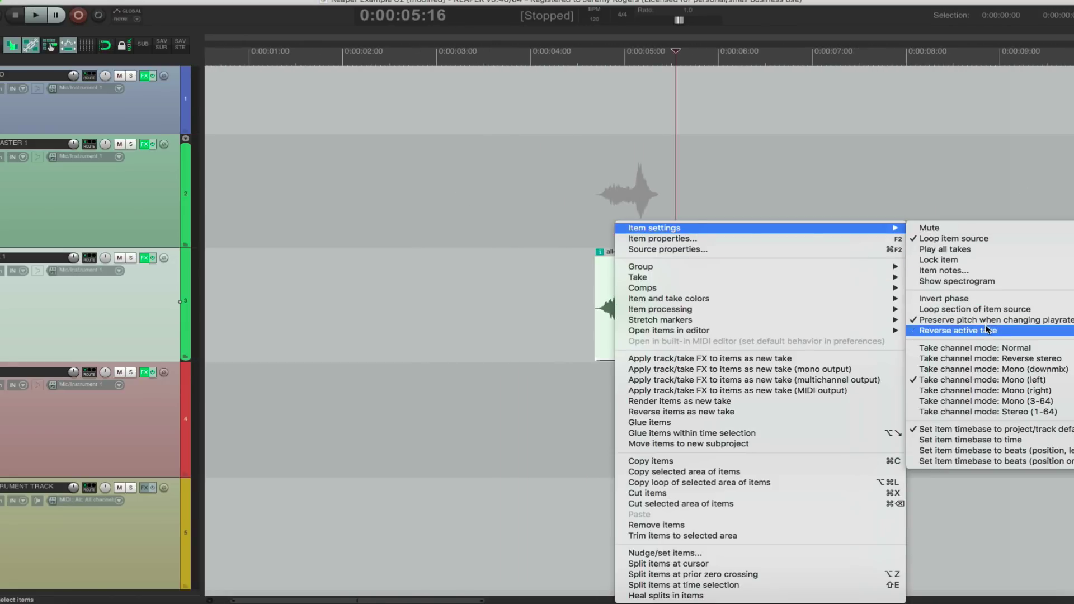
click(997, 350)
Step: Change the item's take channel mode to Mono (downmix)
right_click(637, 313)
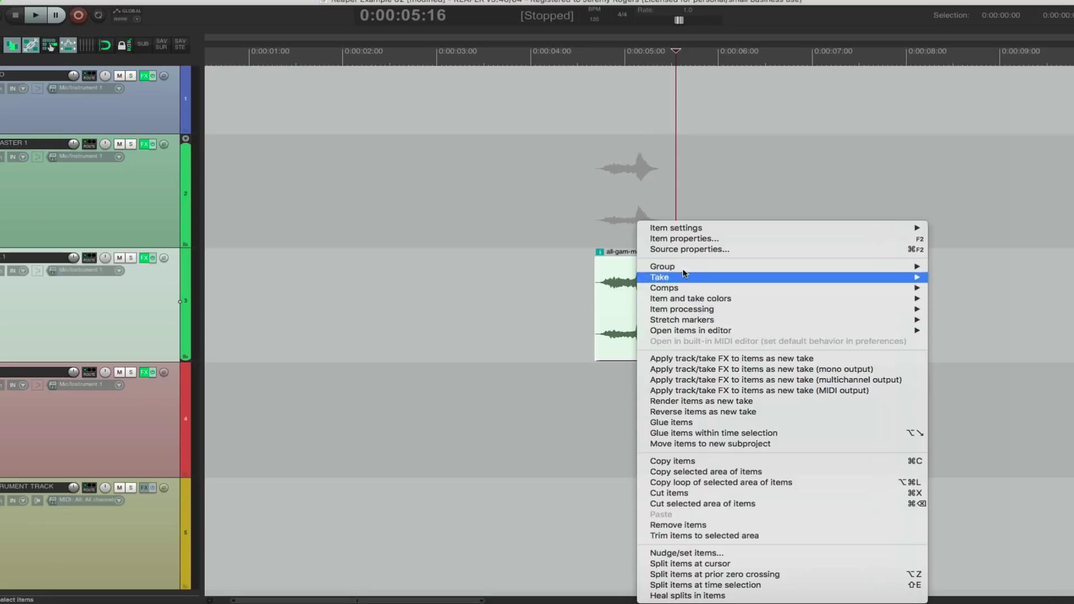
mouse_move(680, 231)
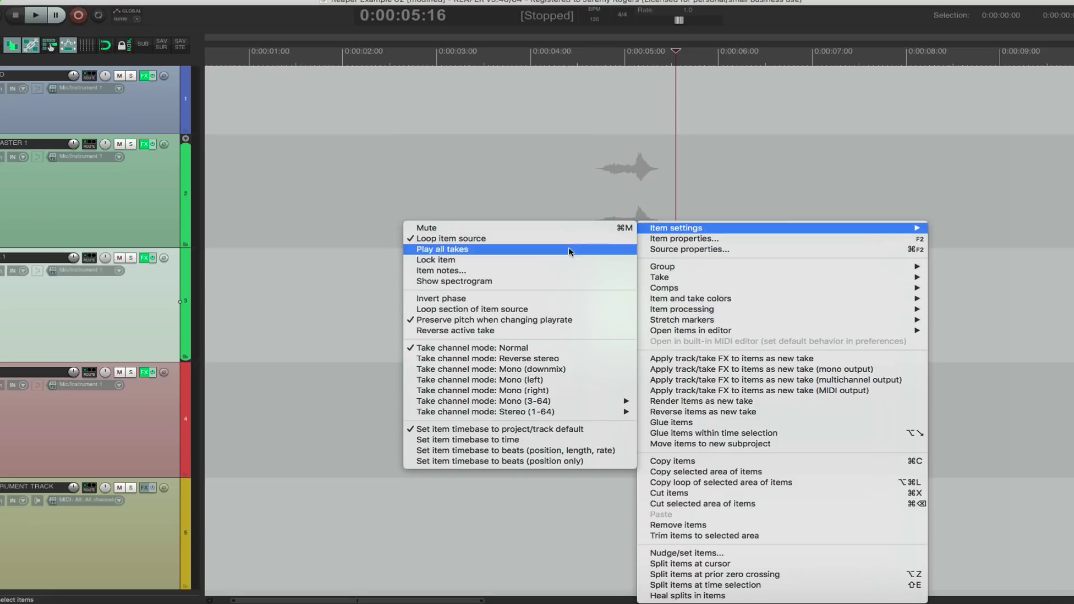
click(560, 371)
Step: Look through the Mono (3-64) and Stereo (1-64) channel options and set the item's take channel mode to Normal
right_click(609, 321)
mouse_move(647, 230)
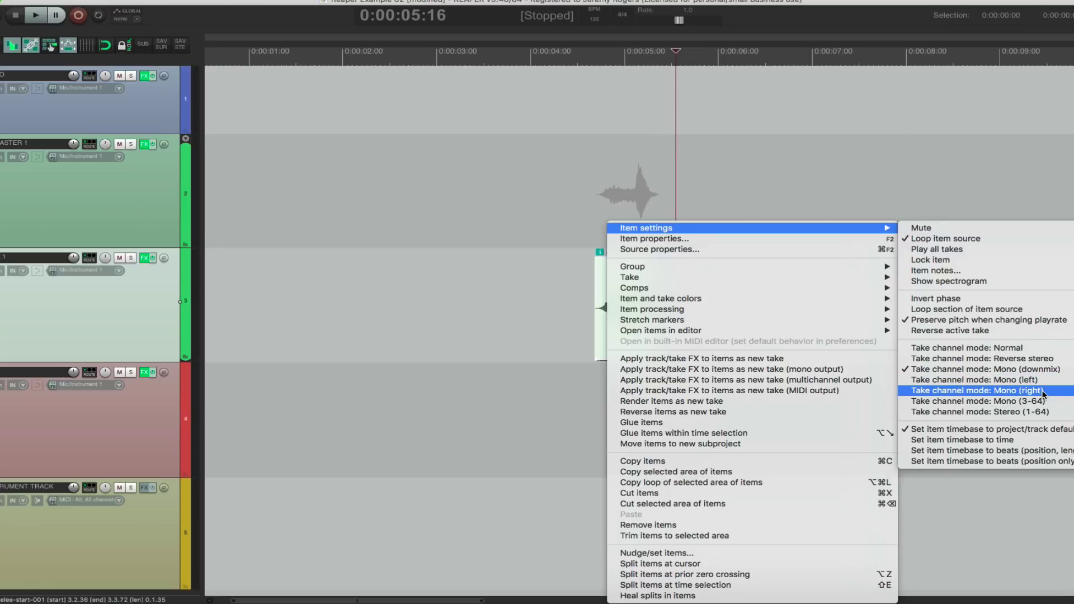
mouse_move(1041, 402)
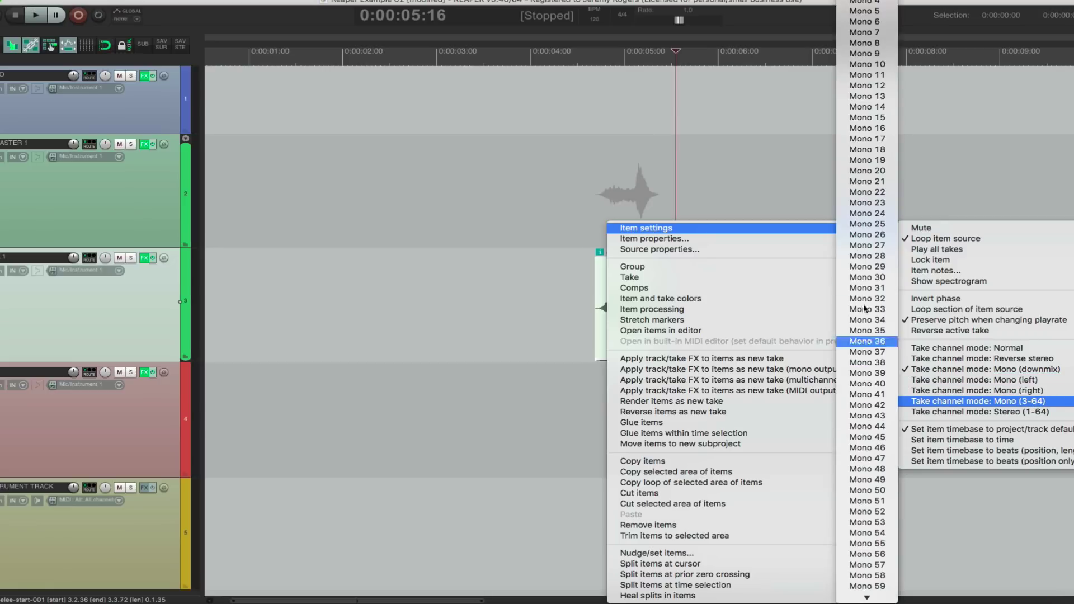
mouse_move(923, 413)
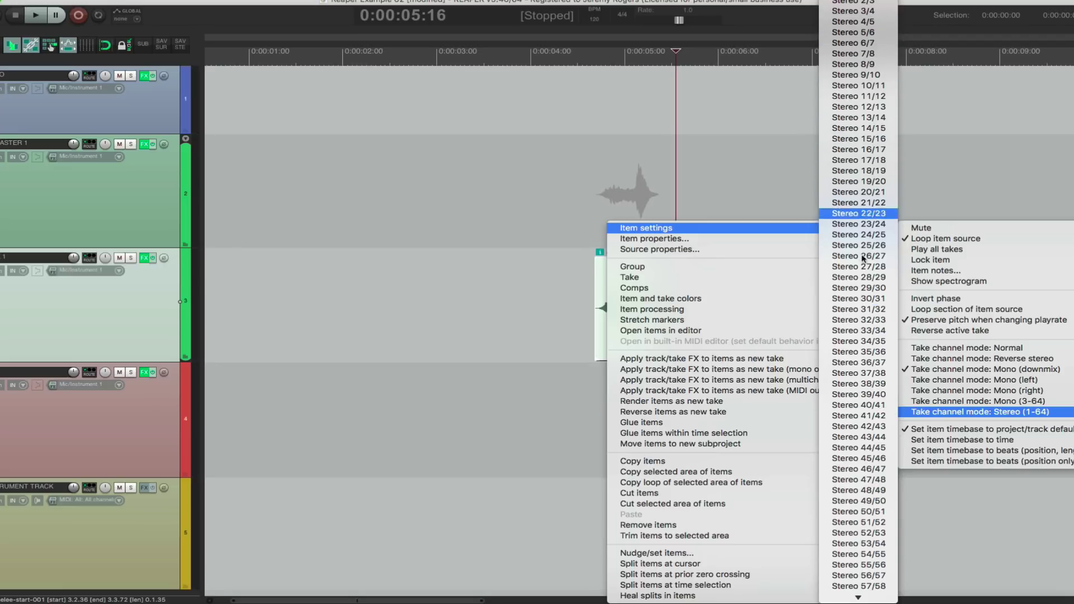
click(981, 348)
Step: Switch the all-gam-melee-start-001 item's take channel mode to Mono (downmix) and back to Normal
click(582, 289)
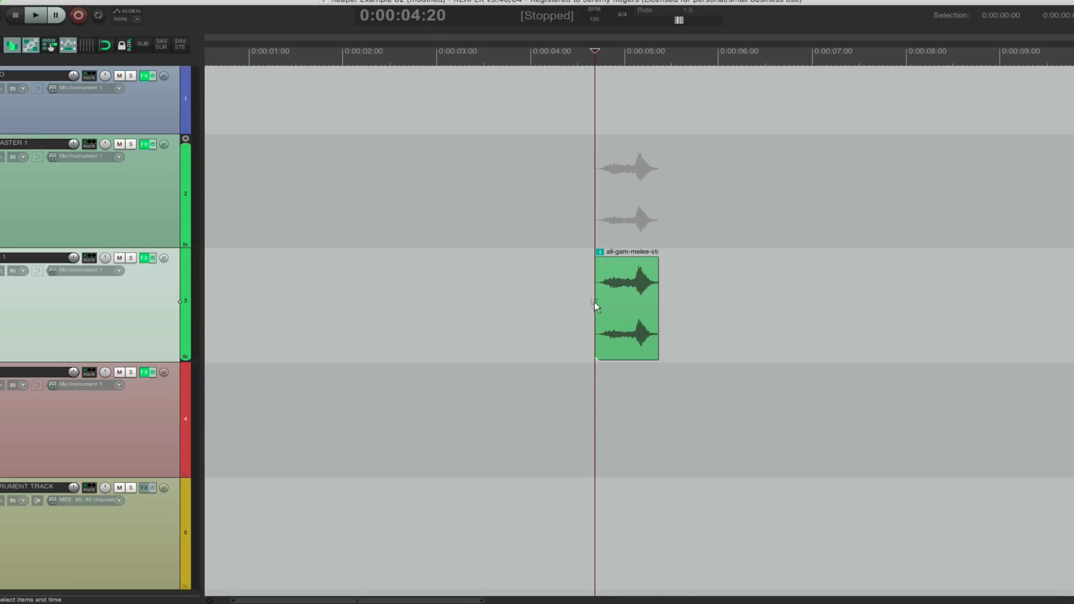
click(610, 303)
right_click(615, 311)
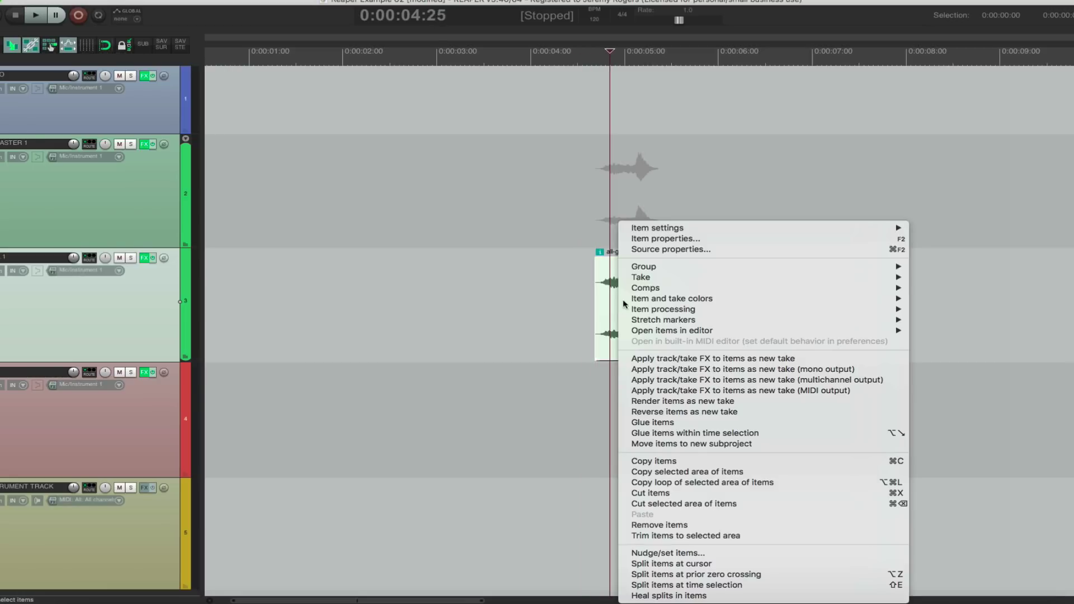
mouse_move(687, 234)
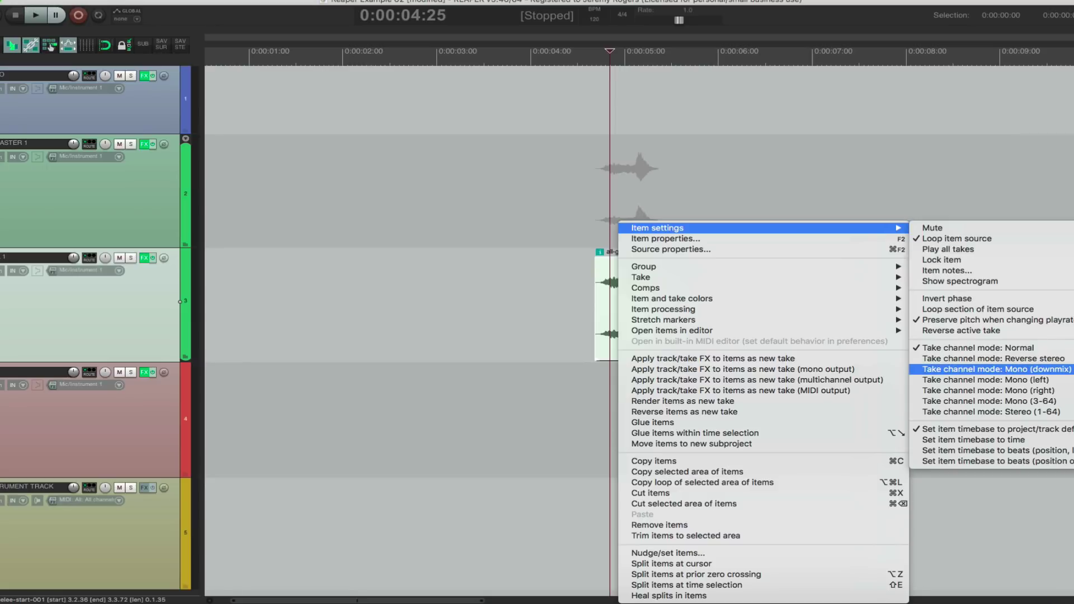
click(996, 369)
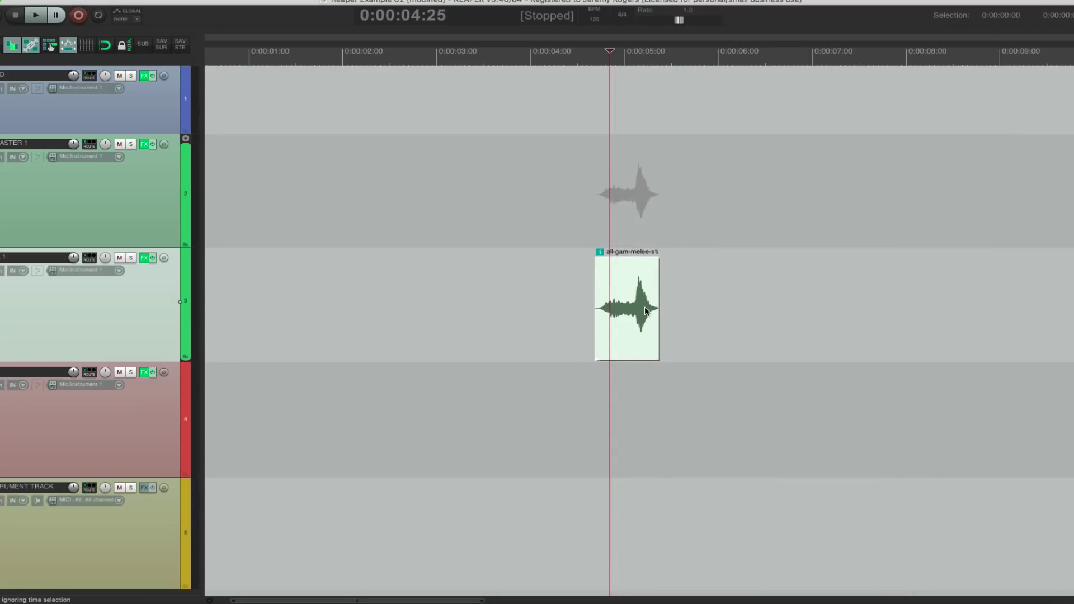
right_click(618, 301)
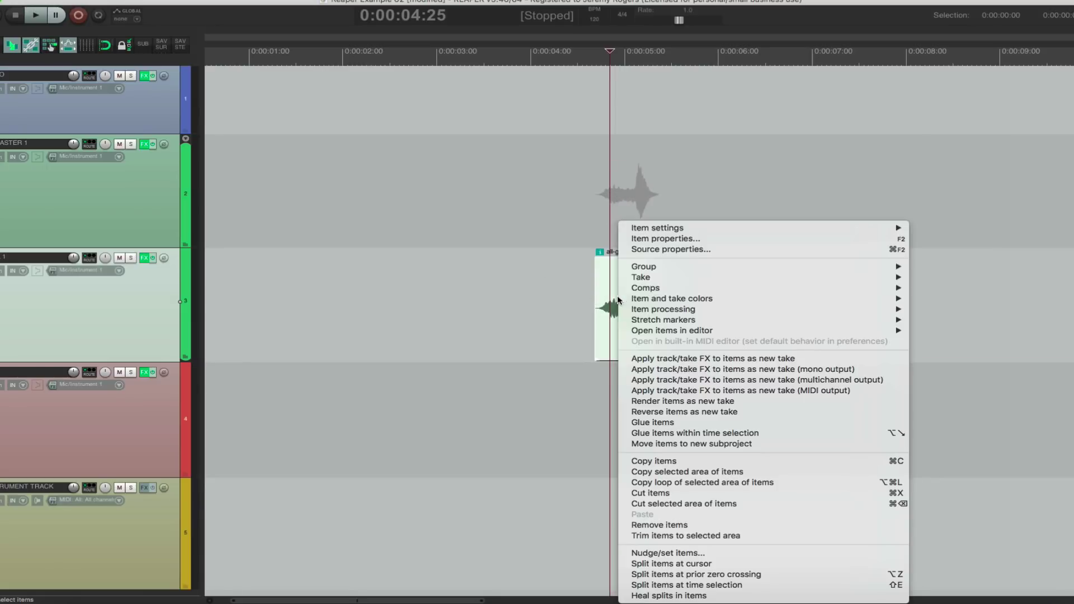
mouse_move(663, 232)
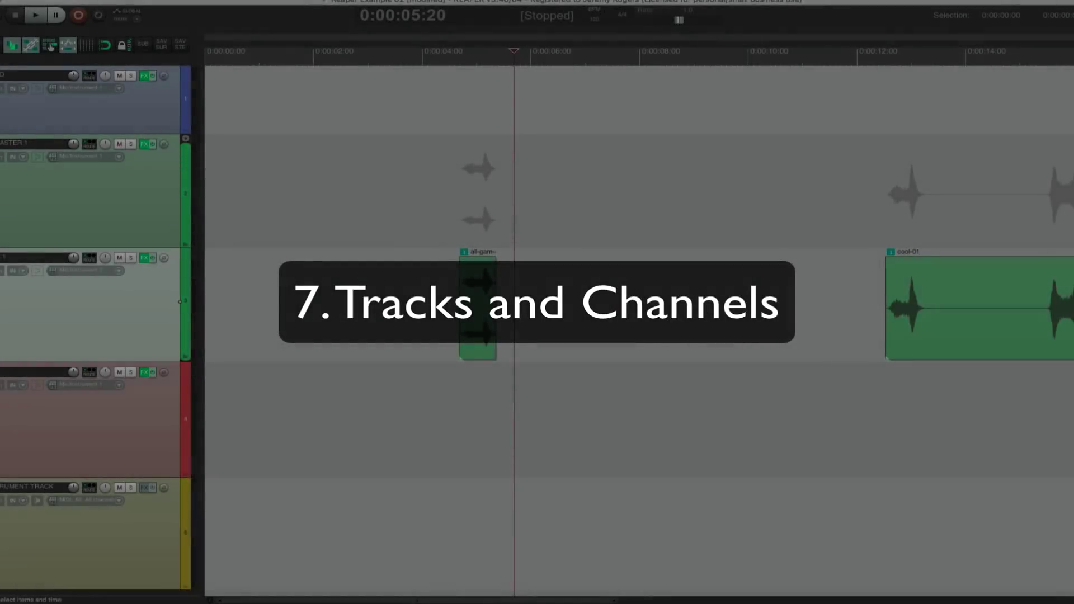
Step: Move the cool-01 item to start at about 6 seconds and the no-name item to about 11 seconds on track 3
scroll(647, 291, down, 3)
scroll(482, 307, up, 4)
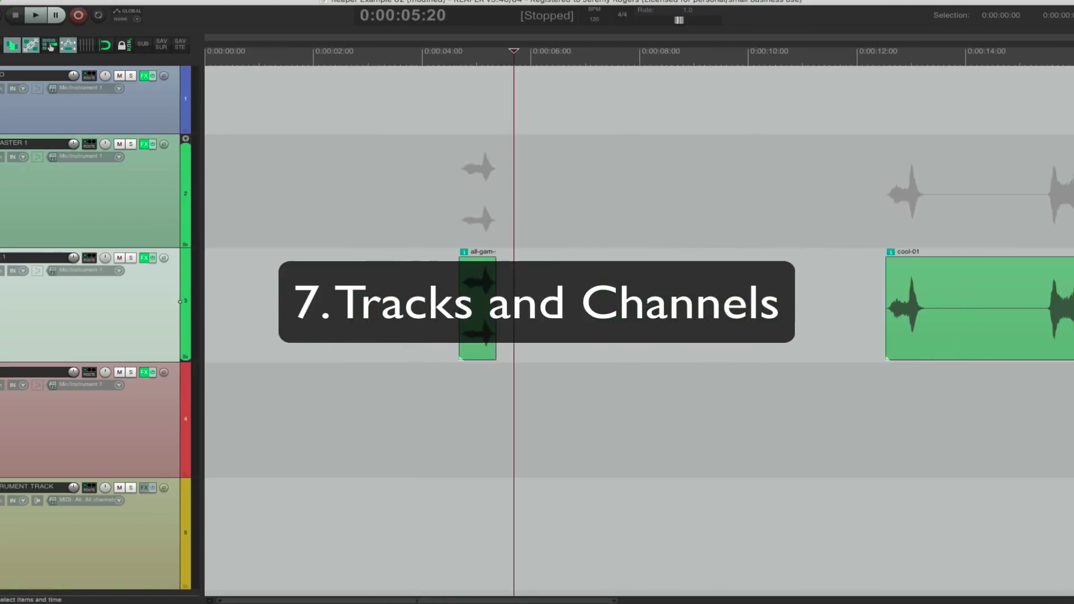
click(514, 313)
scroll(538, 321, up, 3)
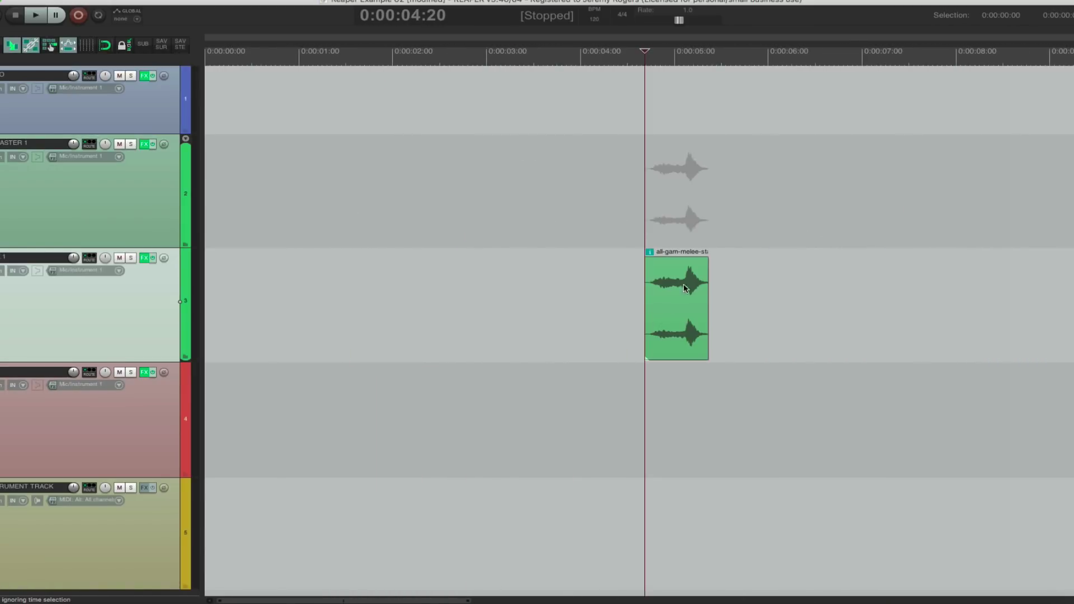
scroll(774, 338, down, 5)
drag(782, 316, 476, 303)
scroll(476, 303, down, 3)
drag(949, 318, 705, 311)
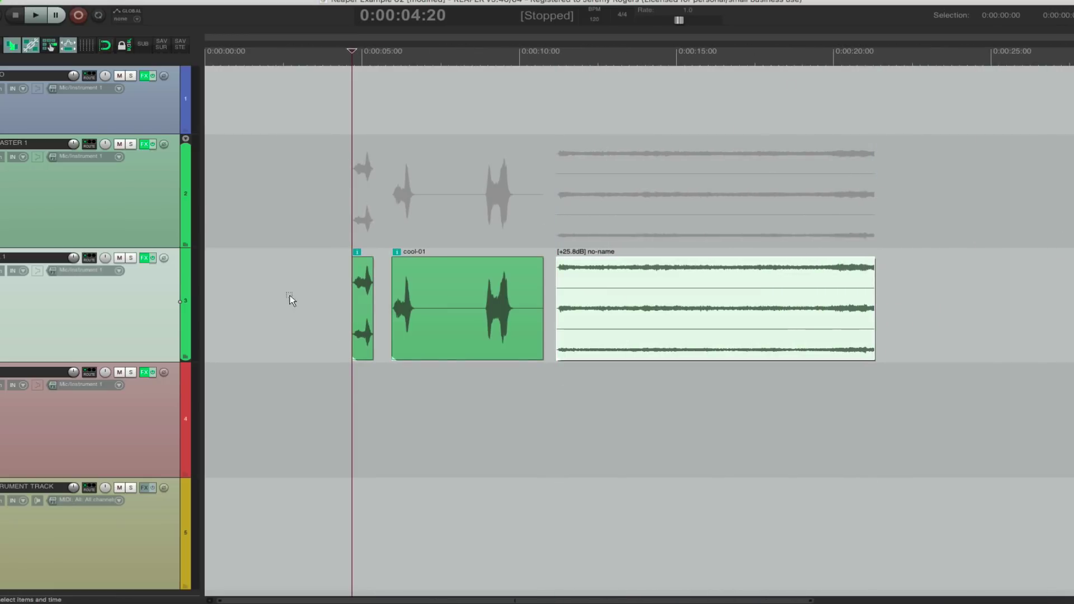
Step: Set the take channel mode of the no-name item on track 3 to Mono (downmix)
click(307, 285)
scroll(306, 286, up, 2)
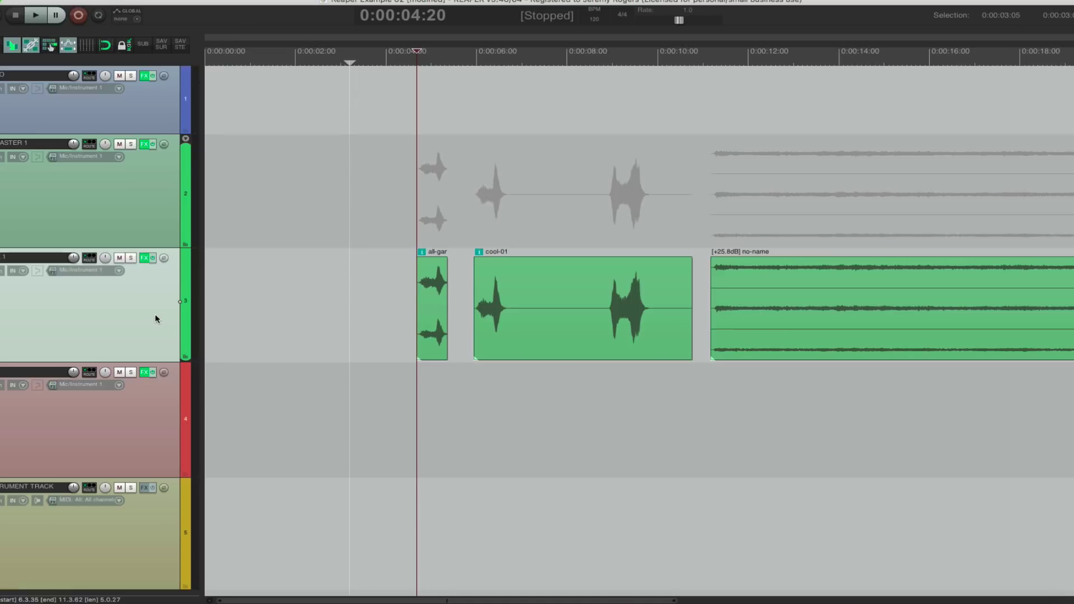
click(389, 287)
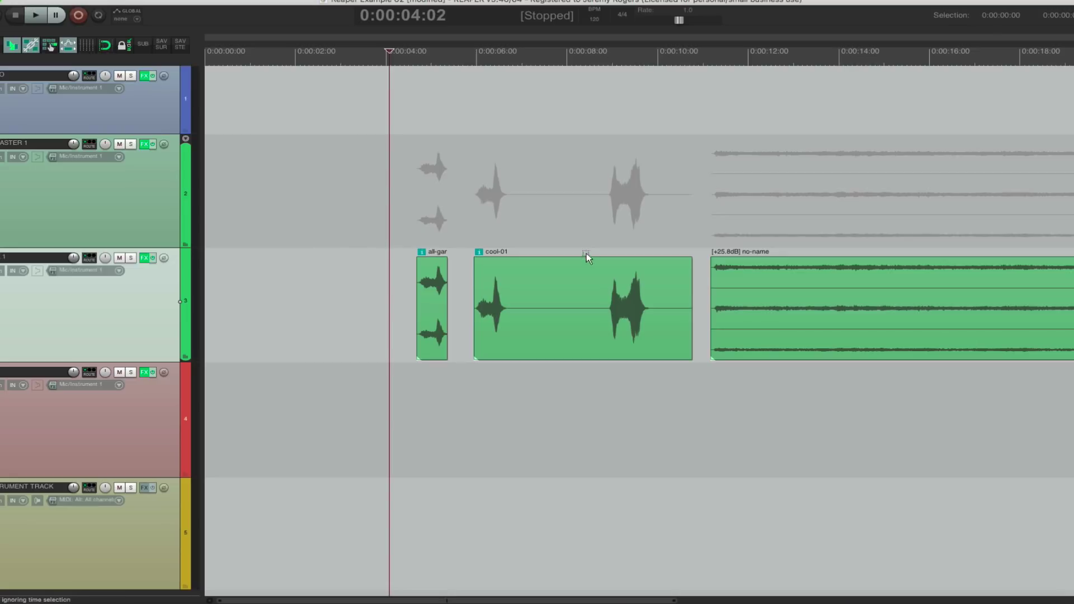
right_click(608, 288)
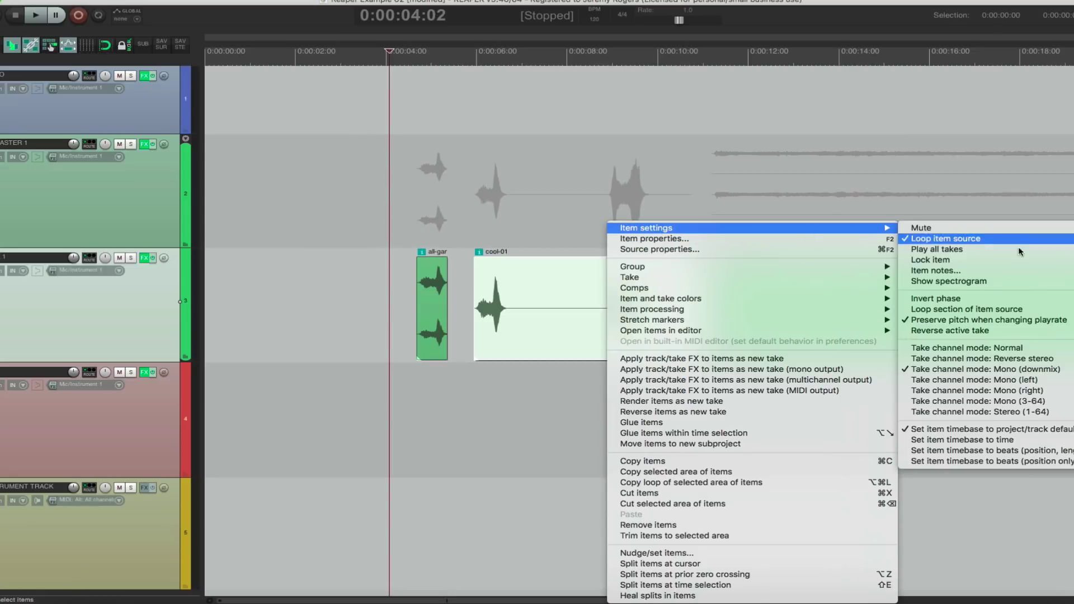
right_click(847, 302)
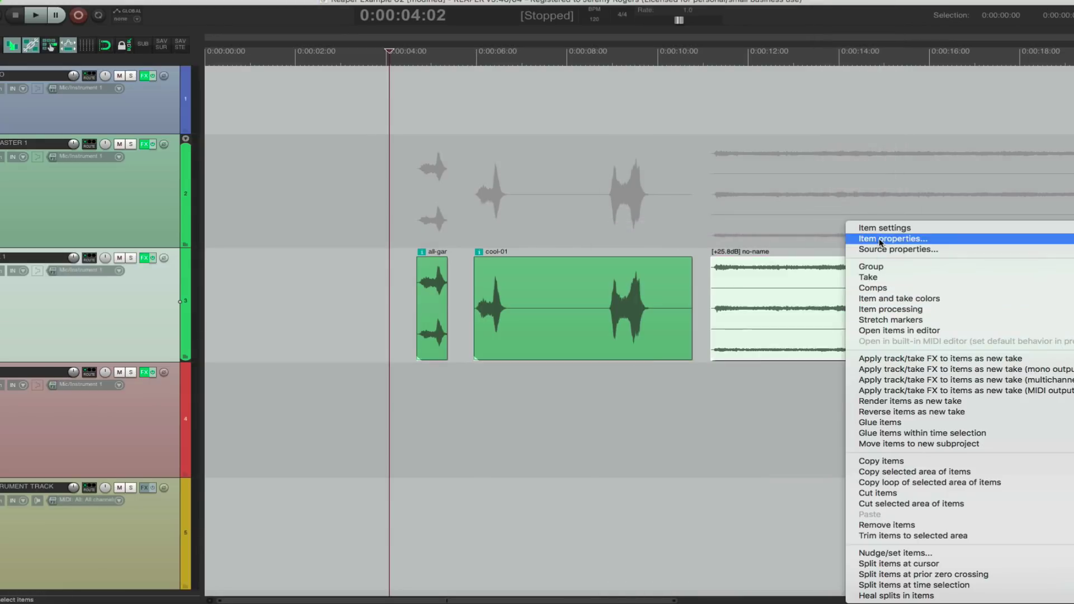
mouse_move(880, 230)
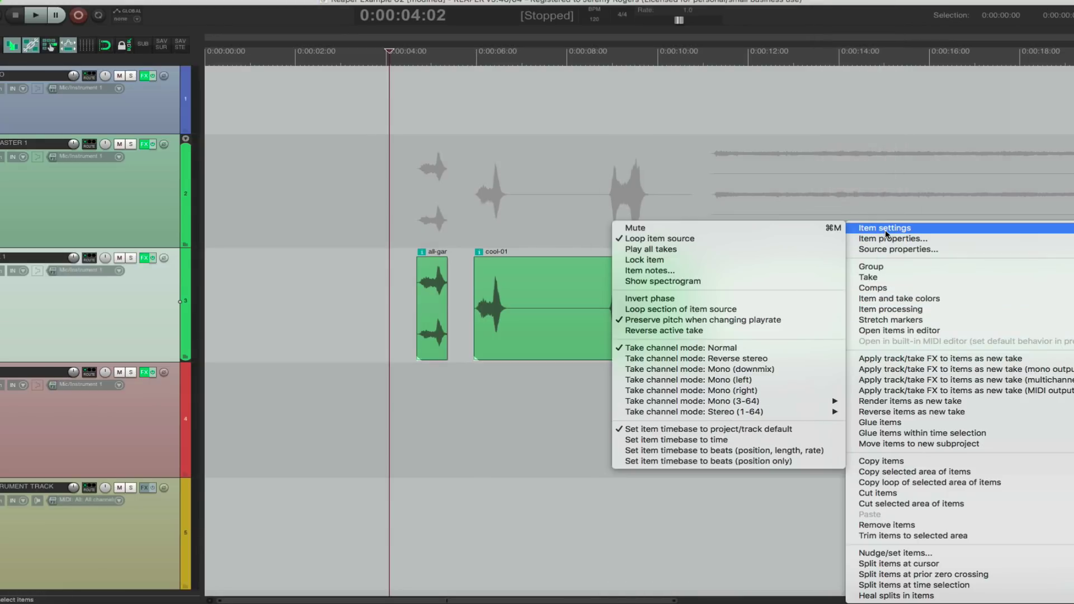
click(773, 371)
click(383, 285)
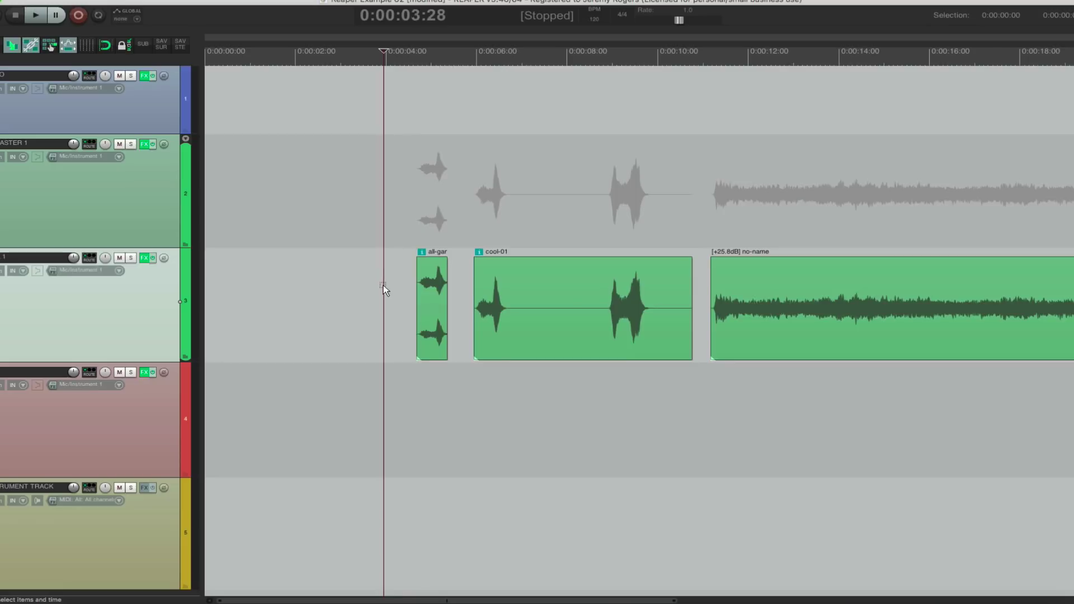
Step: Split the all-gam-melee-start-001 item at 0:00:04:24 and 0:00:04:27, moving the cut-off pieces to about 2.5 and 2.9 seconds
scroll(496, 331, down, 3)
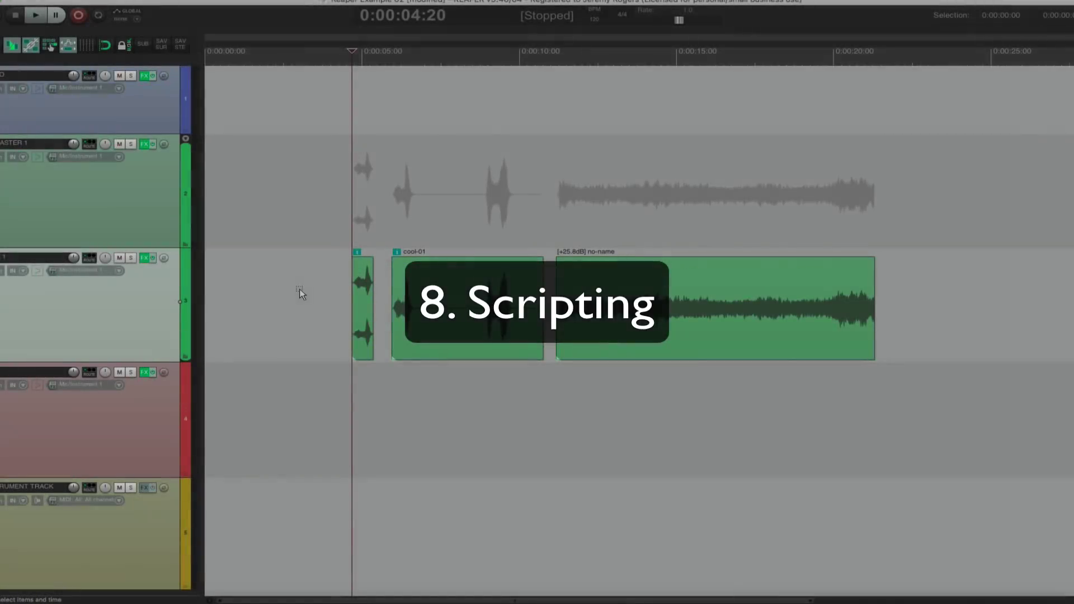
scroll(300, 293, up, 4)
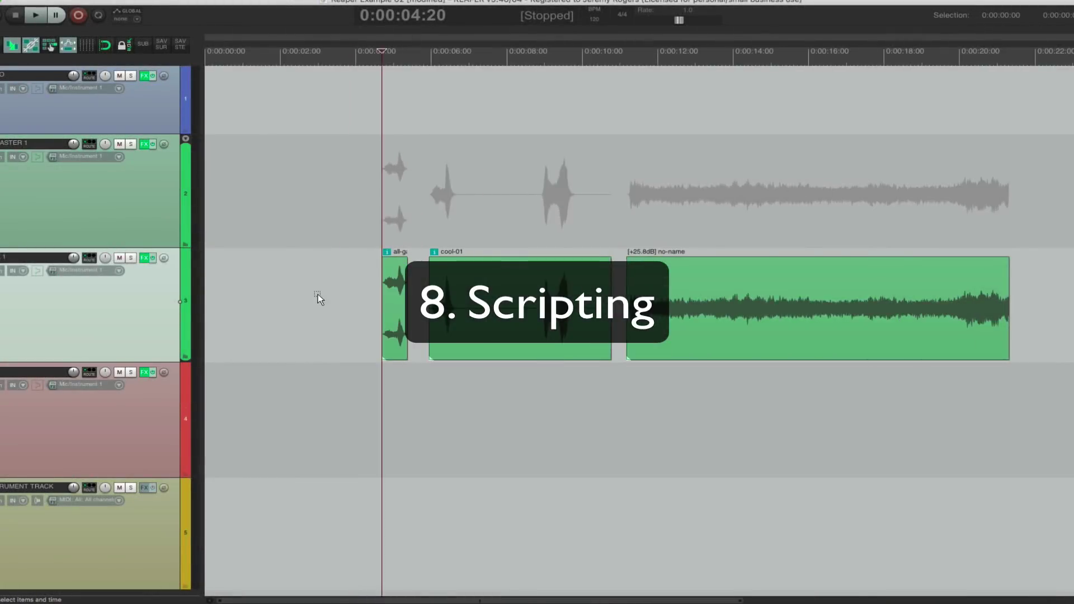
scroll(518, 320, up, 1)
click(576, 303)
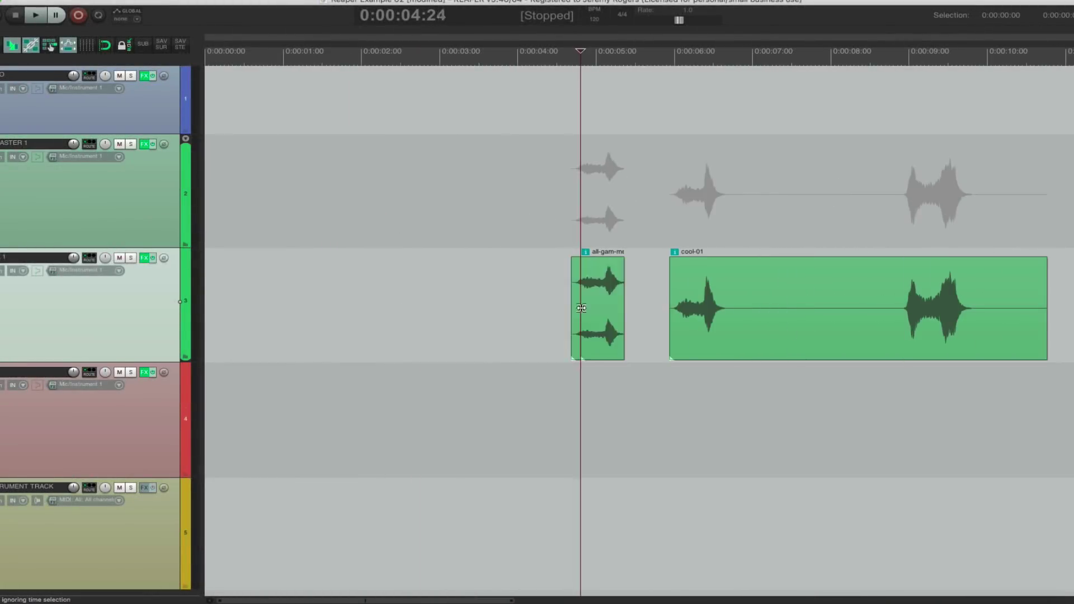
drag(577, 303, 376, 301)
click(589, 287)
key(s)
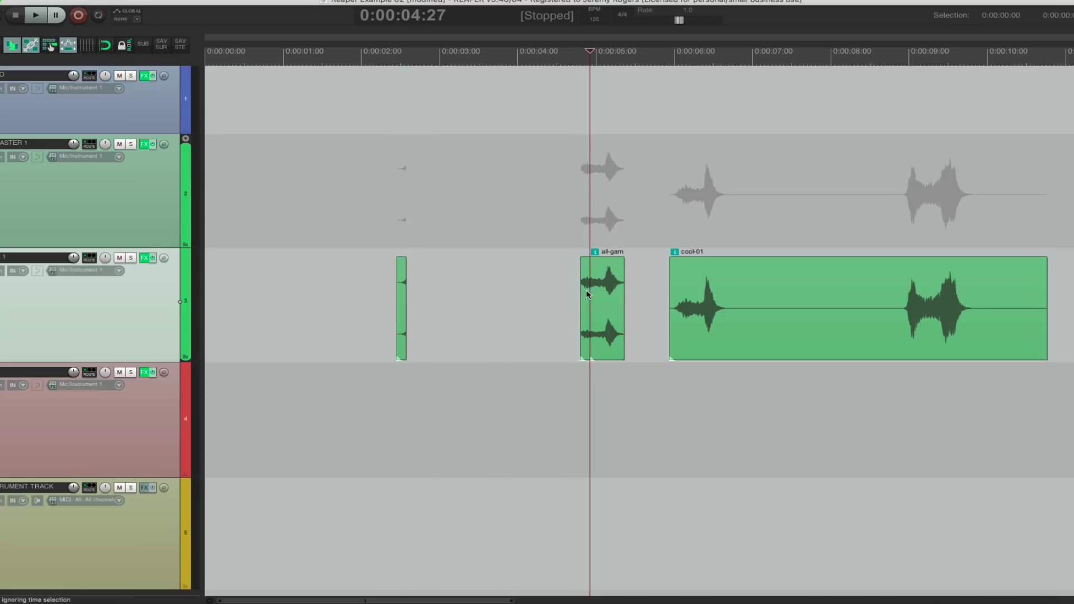
drag(587, 292, 435, 290)
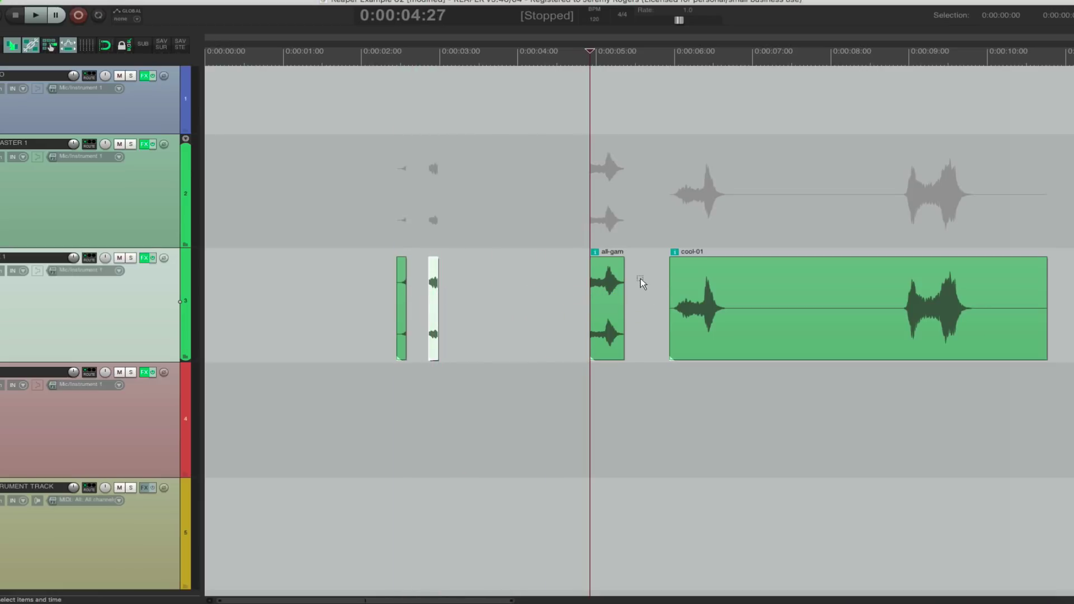
Step: Split the remaining piece at 0:00:05:05 and move its two parts to about 3.3 and 3.9 seconds on track 3
click(610, 288)
key(s)
drag(600, 287, 476, 293)
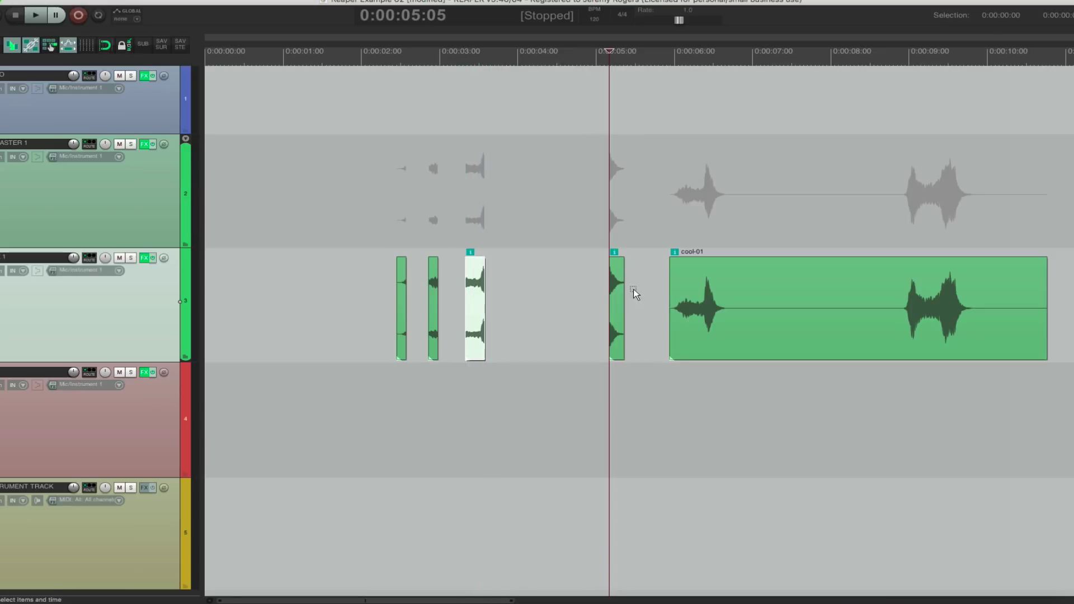
drag(620, 287, 519, 287)
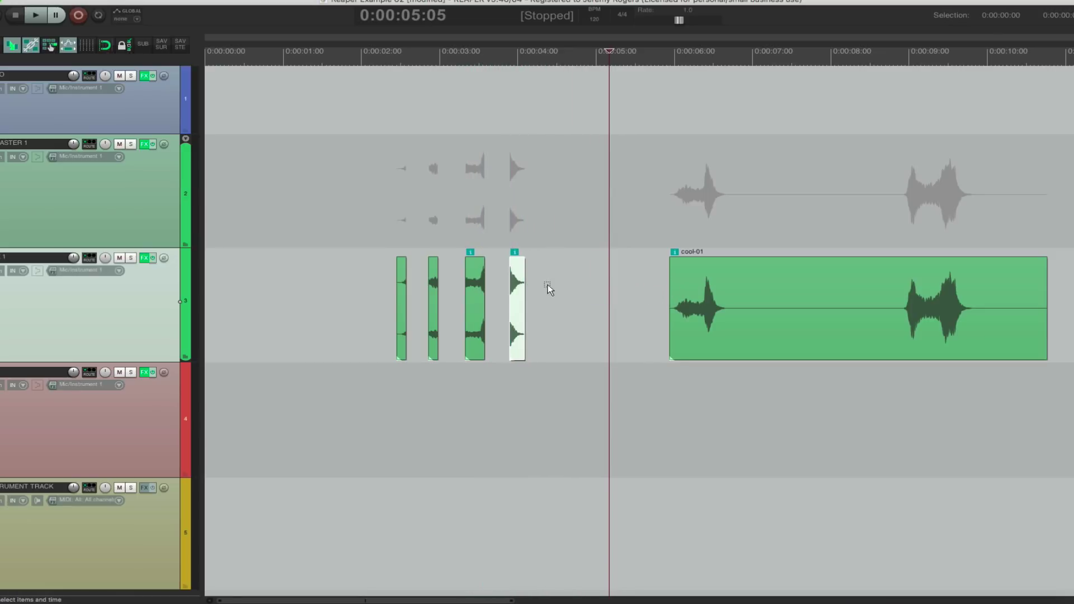
click(549, 287)
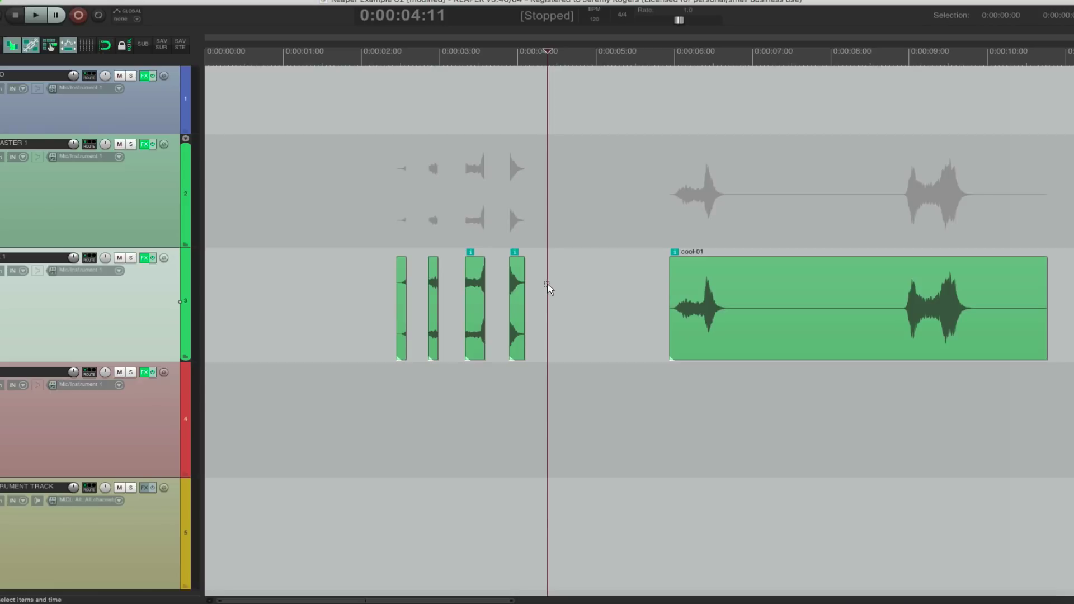
click(387, 283)
scroll(653, 341, up, 2)
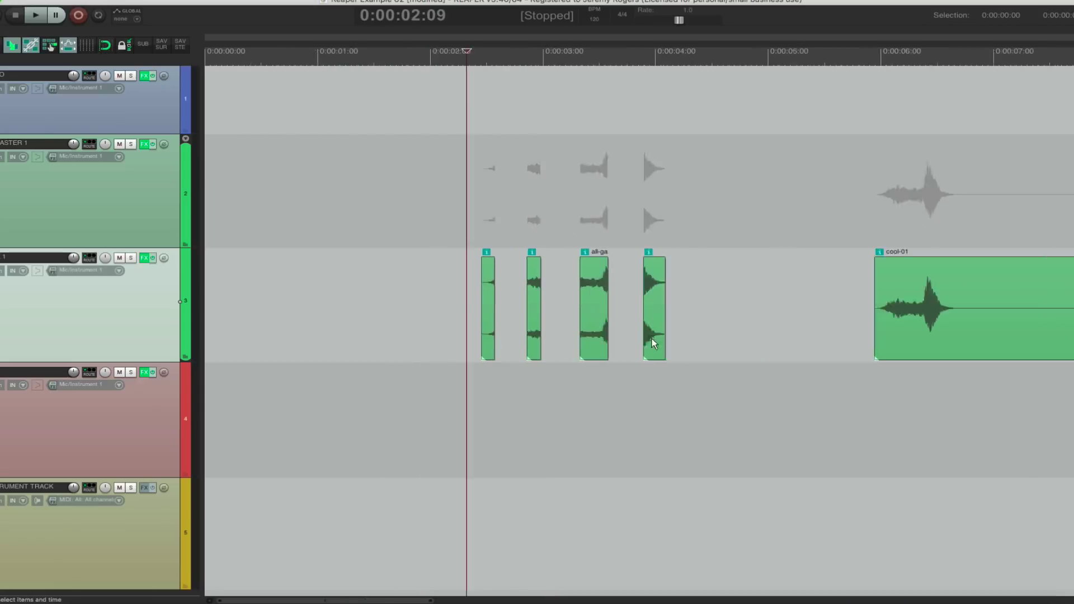
scroll(652, 342, up, 3)
drag(537, 307, 958, 307)
click(537, 302)
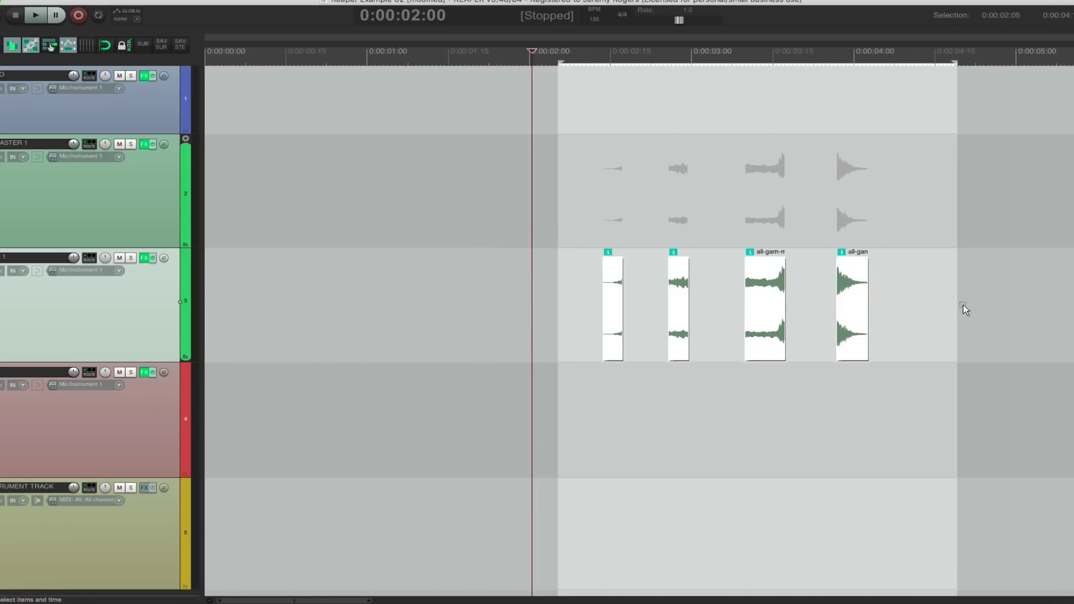
key(shift+r)
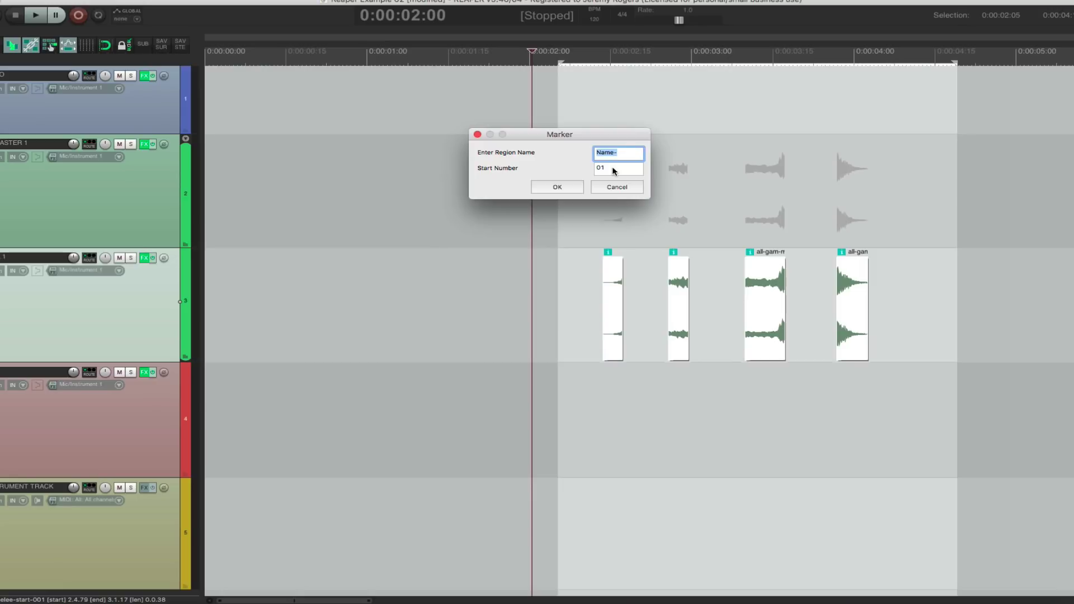
click(617, 187)
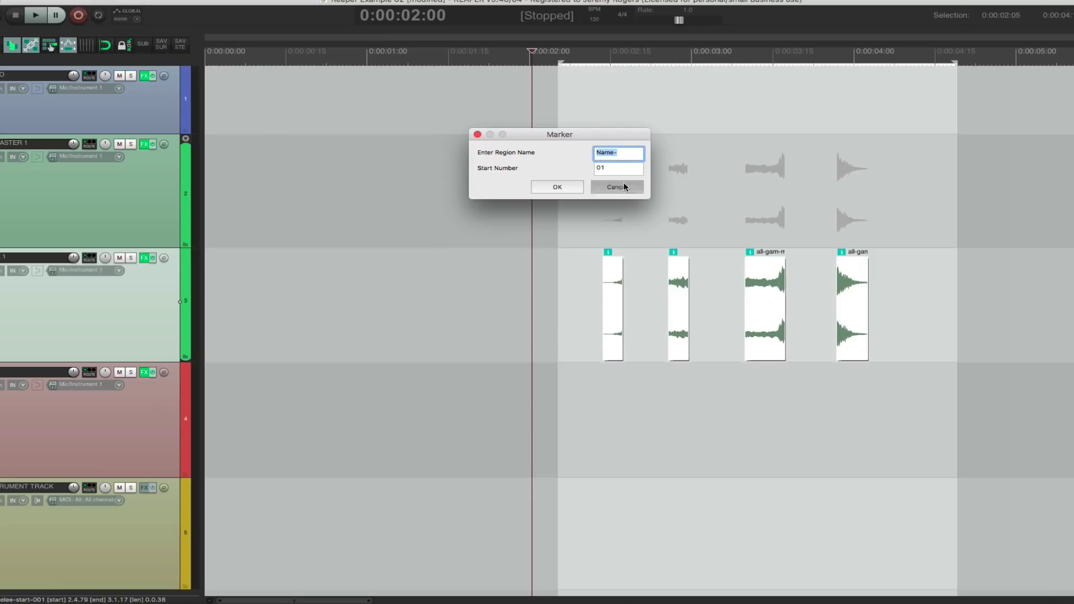
click(585, 318)
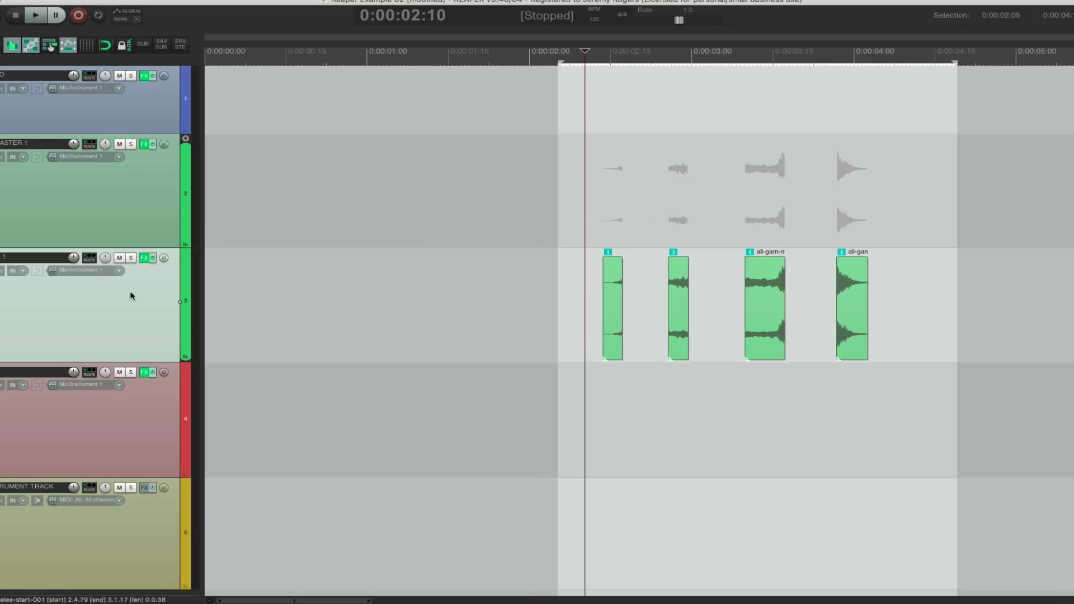
Step: Duplicate track 3 with its items directly below the original
key(ctrl+alt+d)
scroll(542, 347, down, 1)
click(595, 380)
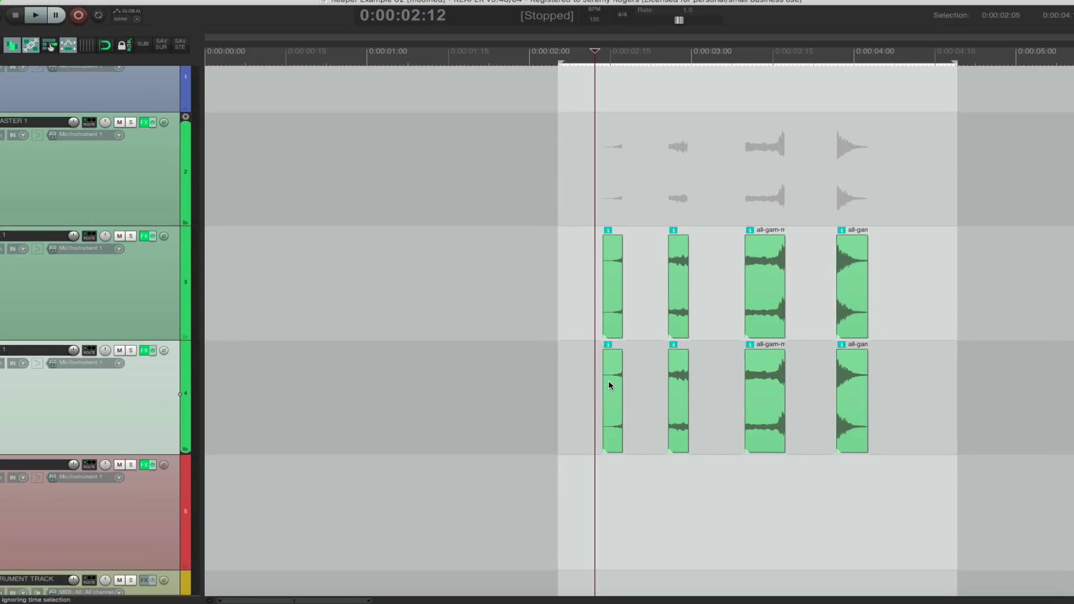
Step: Delete the first and last short pieces on track 4 and the second and third ones on track 3
click(610, 385)
key(Delete)
click(763, 312)
key(Delete)
click(677, 291)
key(Delete)
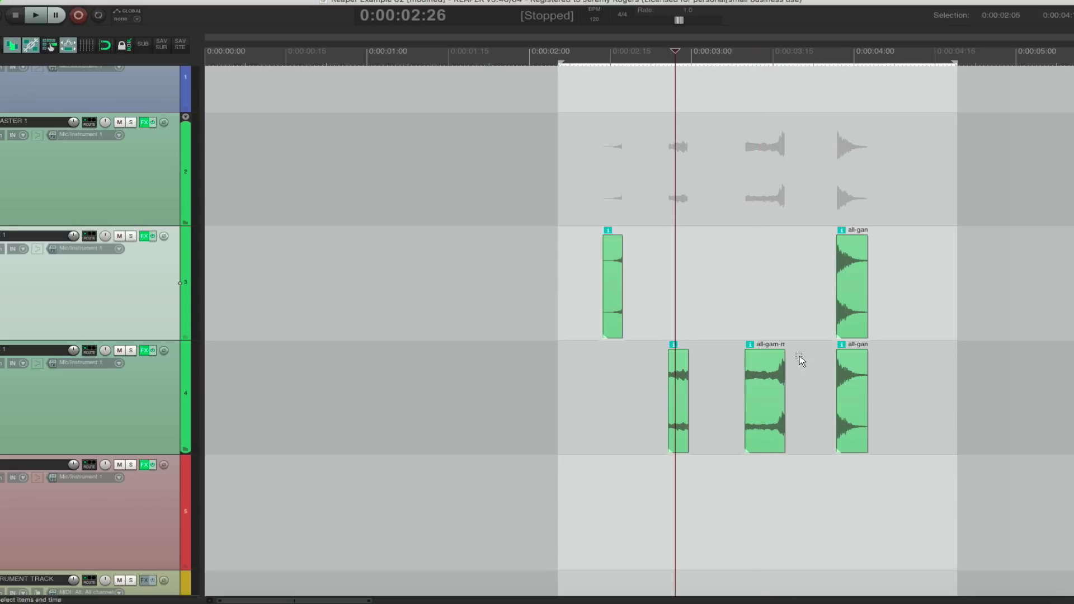
click(859, 384)
key(Delete)
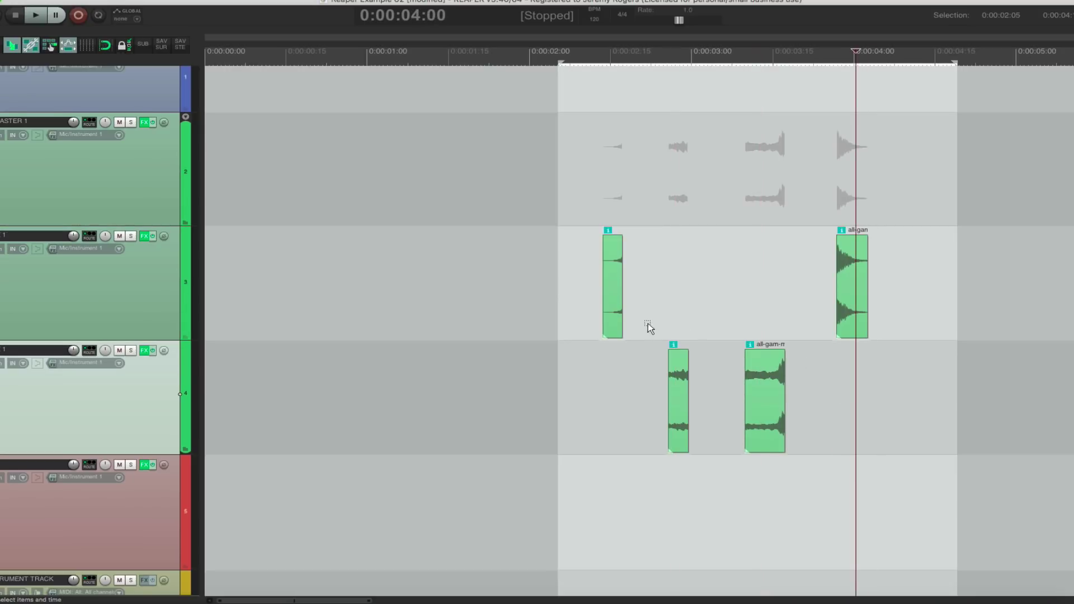
click(596, 302)
drag(540, 262, 943, 414)
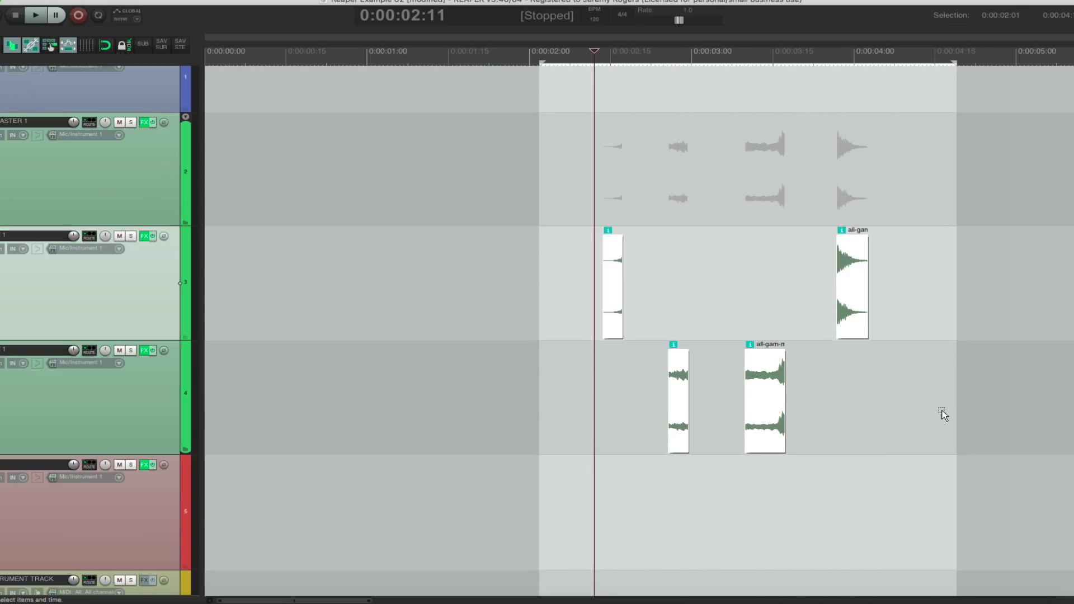
click(613, 277)
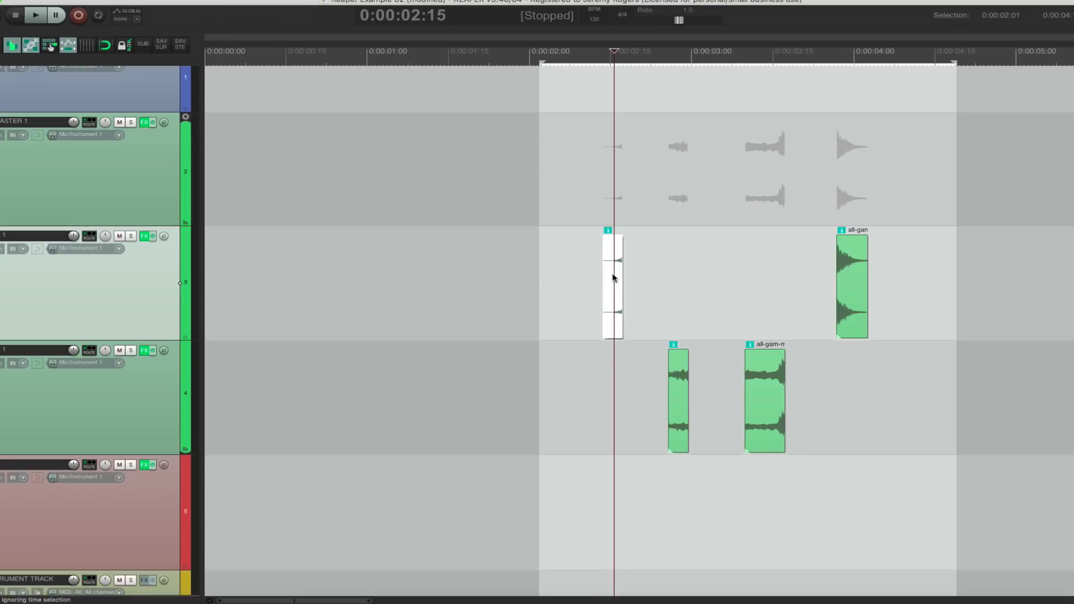
click(855, 262)
click(674, 383)
click(757, 382)
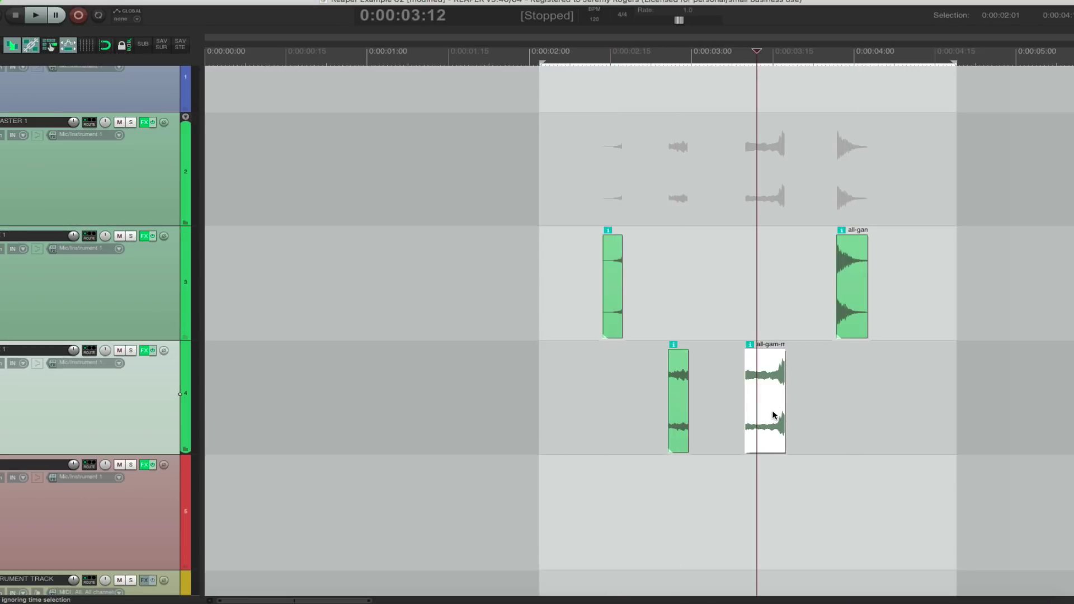
click(730, 332)
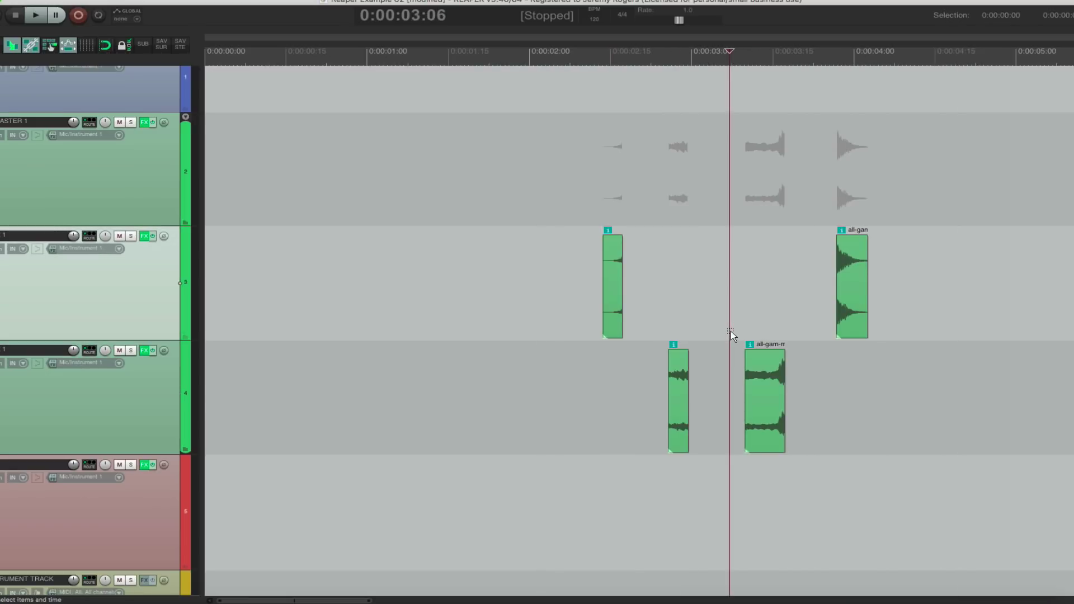
drag(549, 278, 871, 384)
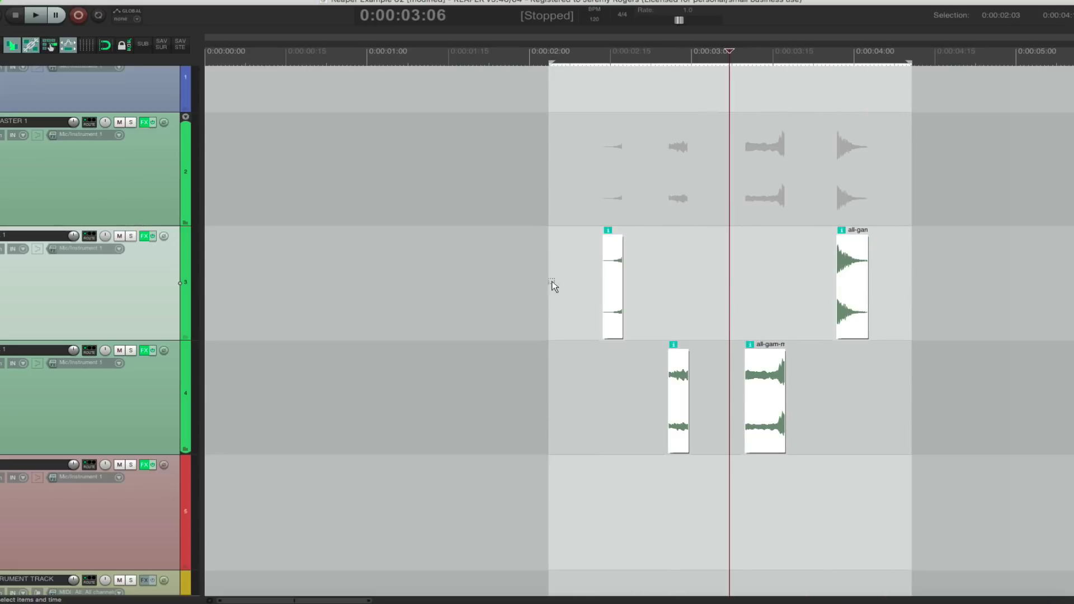
click(611, 271)
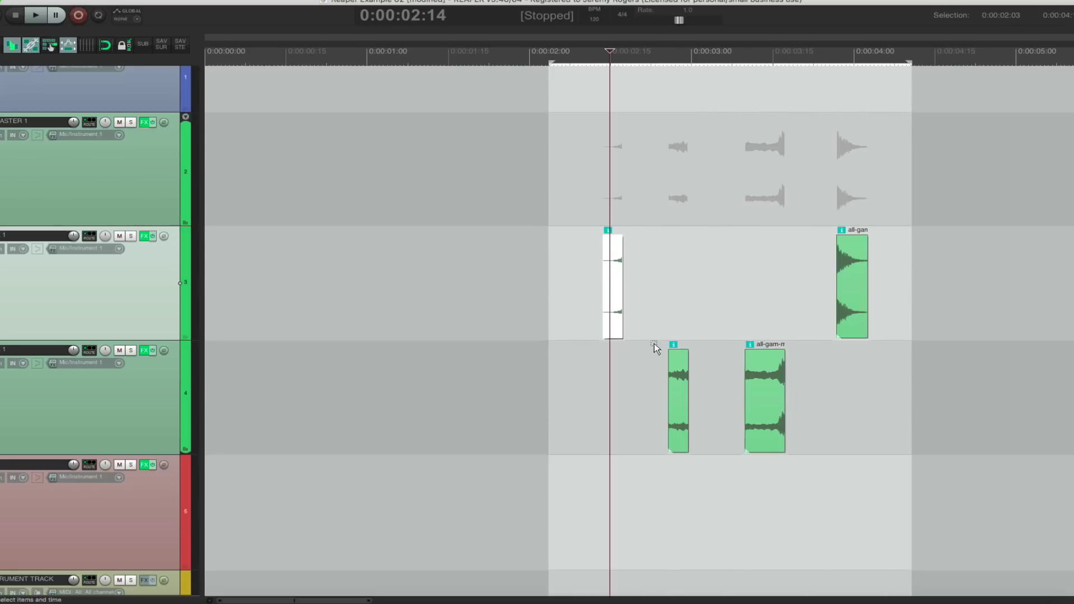
click(678, 378)
click(753, 363)
click(842, 297)
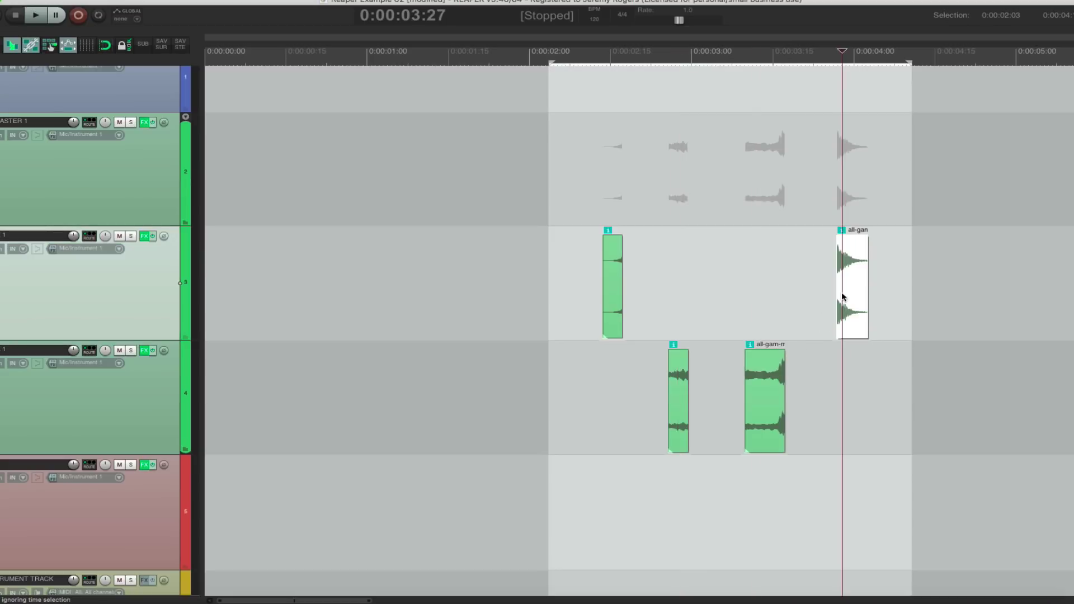
Step: Batch-name the four pieces on tracks 3 and 4 with the region name "cool-" and start number 01
drag(569, 288, 988, 417)
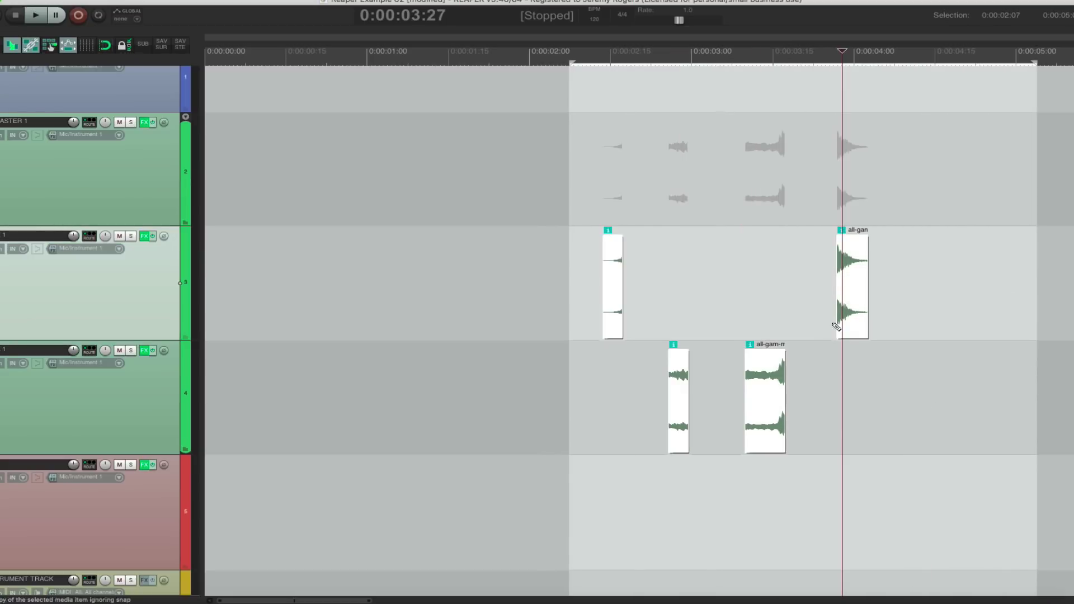
key(shift+r)
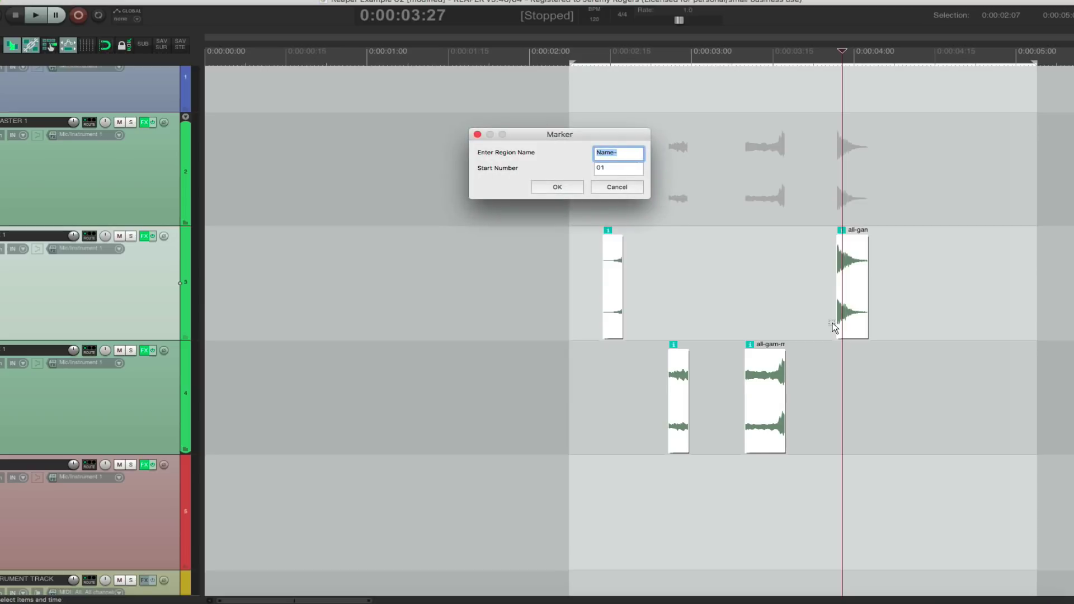
text(cool)
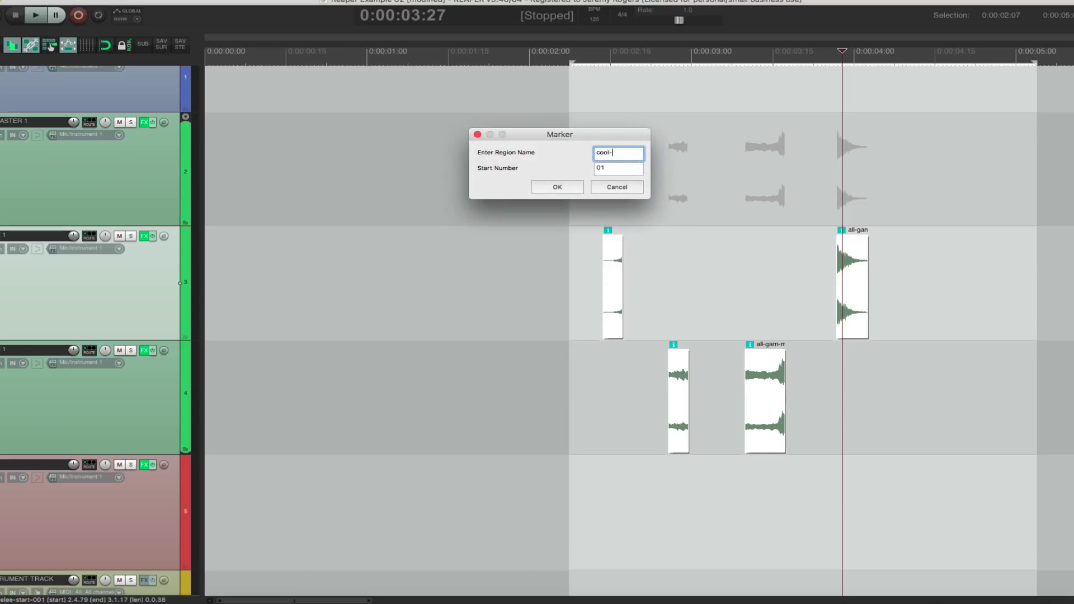
text(-)
key(Return)
Step: Check the names and numbering order of the pieces on tracks 3 and 4
click(765, 282)
scroll(457, 340, up, 2)
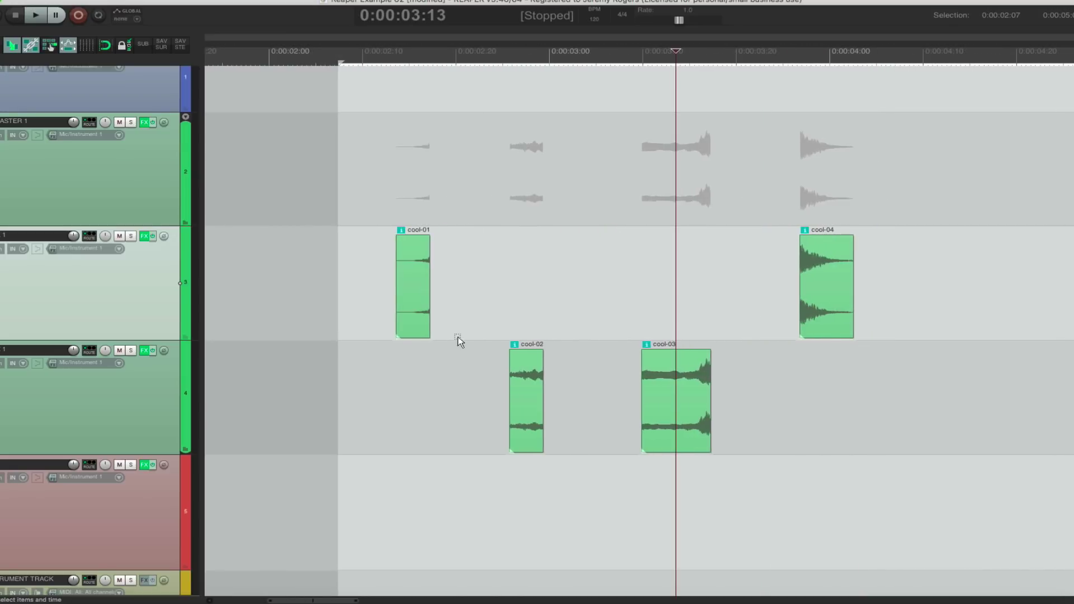
click(496, 313)
scroll(499, 307, up, 3)
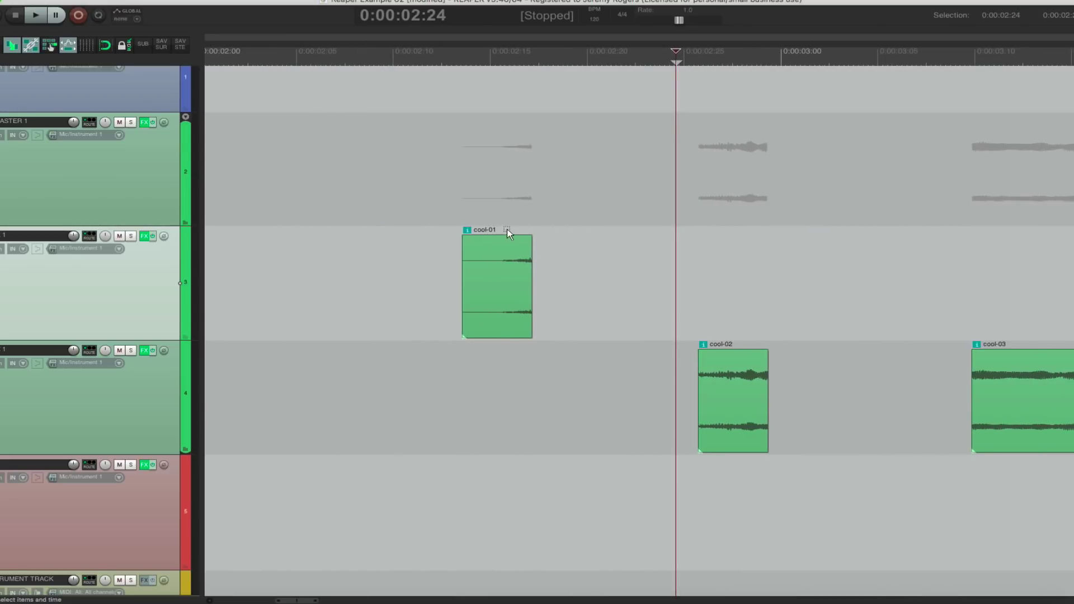
click(971, 353)
scroll(971, 353, down, 5)
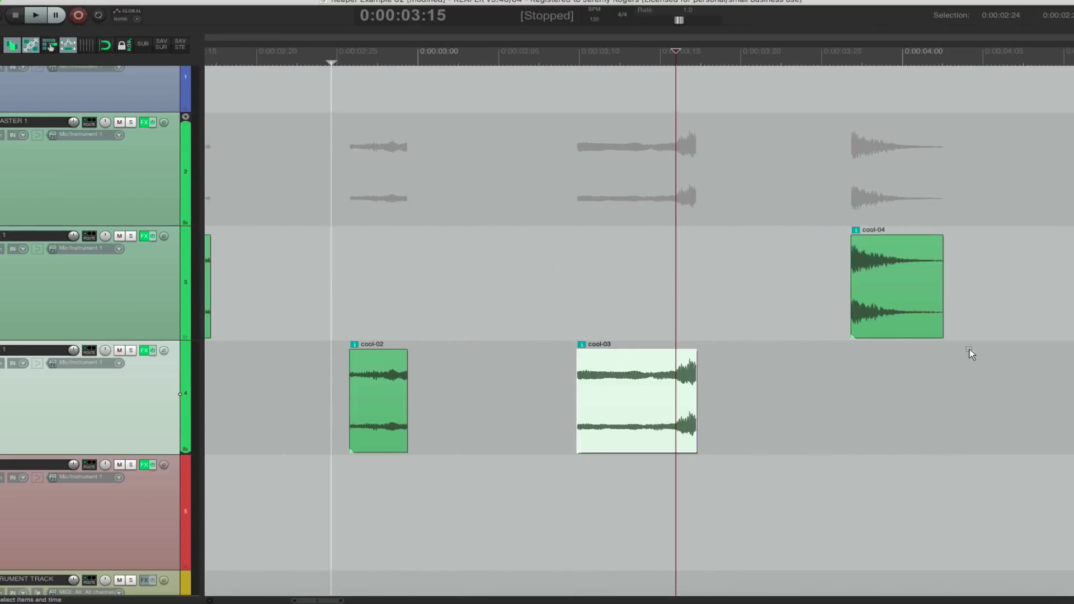
Step: Place five markers along the timeline, at about 0:00:01:27, 0:00:02:12, 0:00:03:08, 0:00:04:15 and in the gap before the second cool-01 items
click(648, 285)
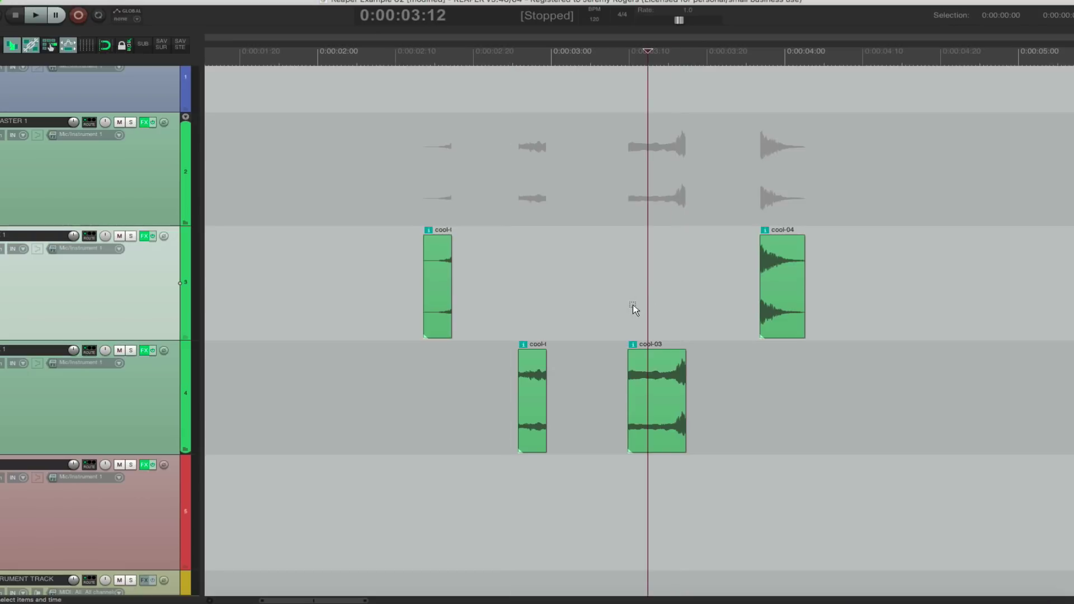
scroll(642, 293, down, 4)
click(465, 177)
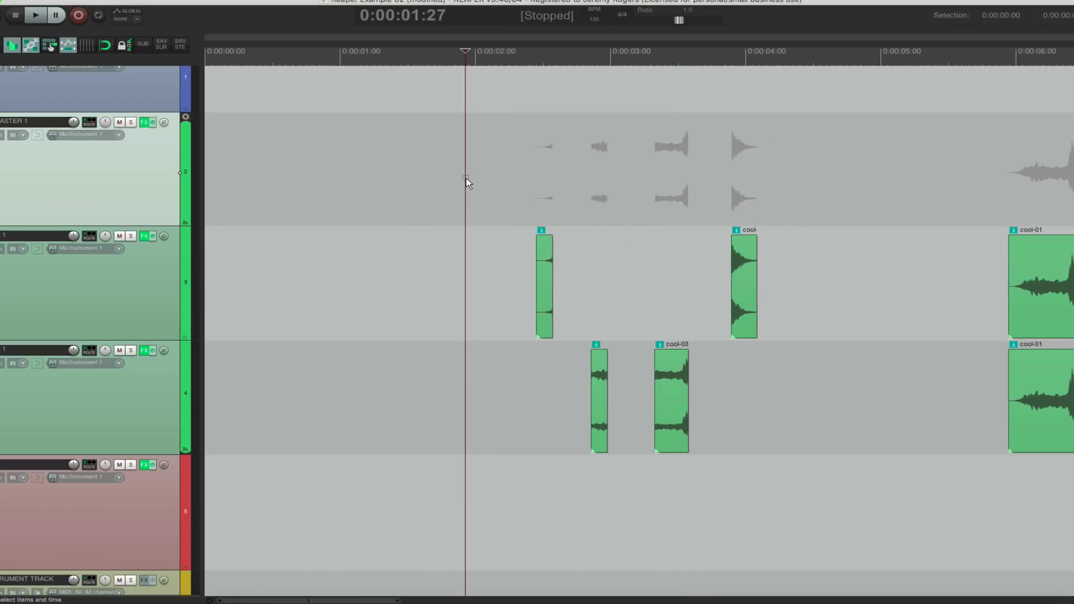
key(m)
click(534, 176)
key(m)
click(651, 174)
key(m)
click(816, 176)
key(m)
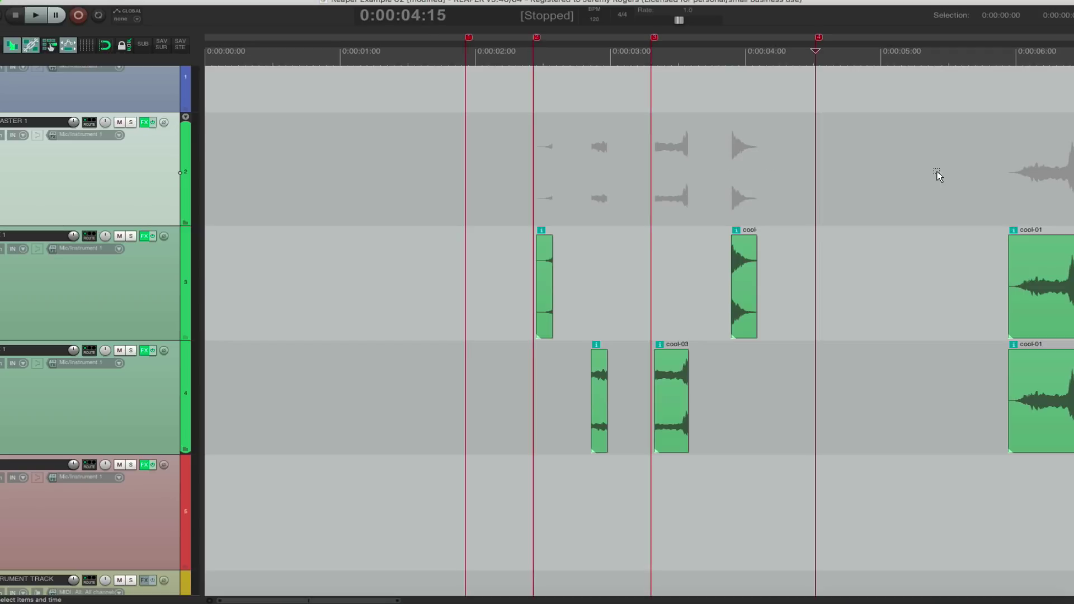
click(937, 173)
key(m)
Step: Jump the edit cursor to markers 1, 2, 3 and 4 in turn by marker number
click(698, 166)
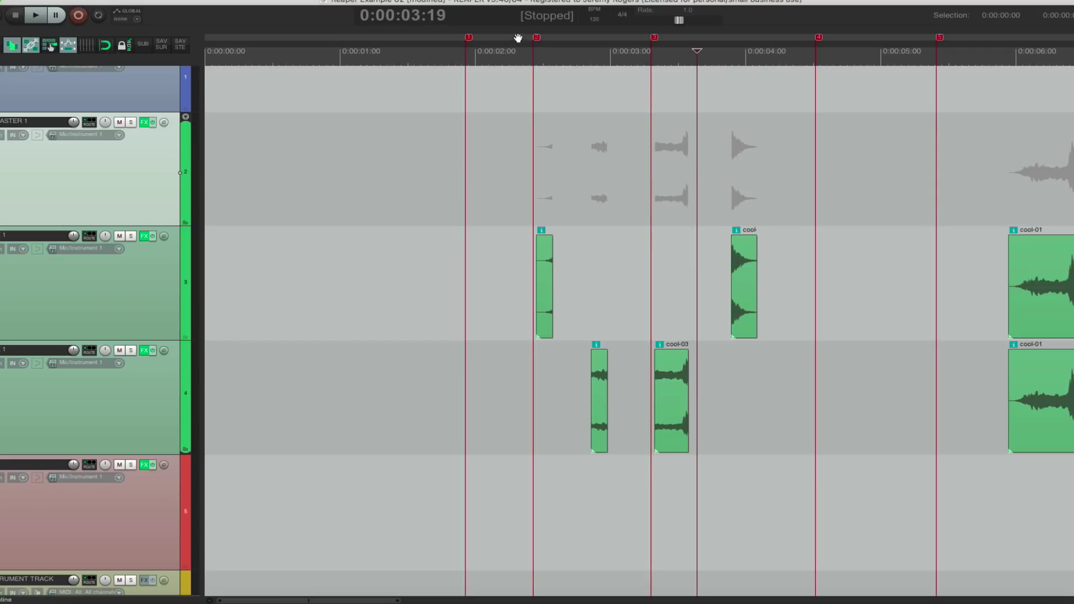
click(754, 194)
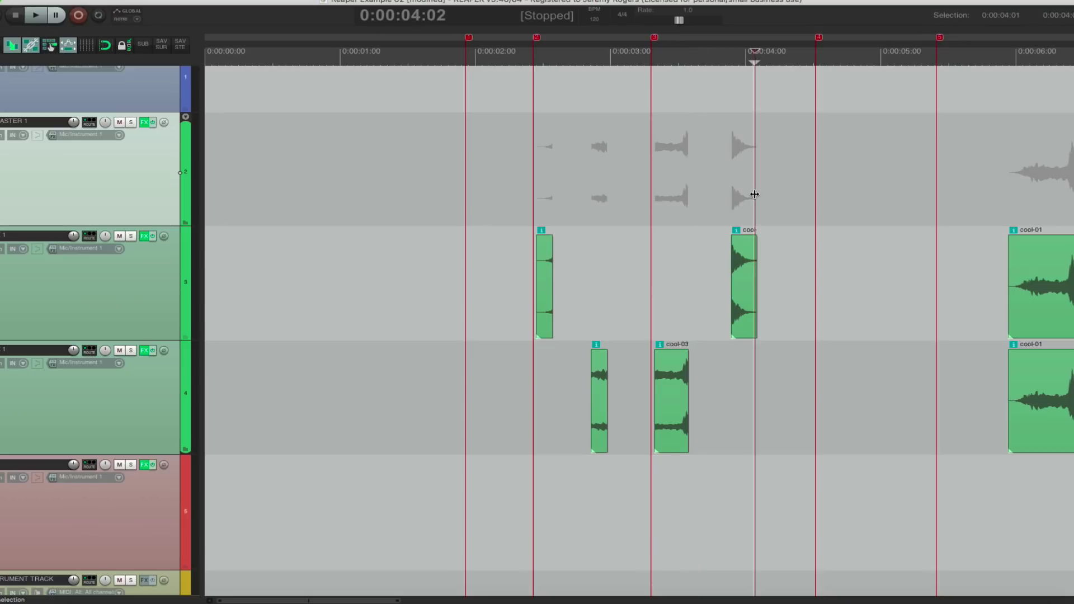
key(ctrl+j)
text(m1)
key(Return)
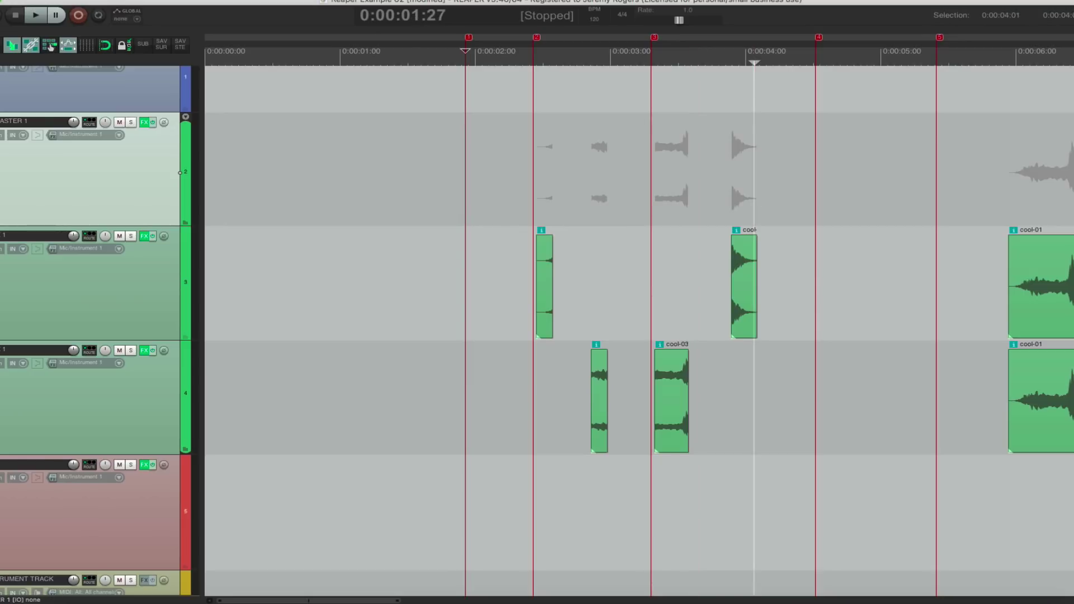
key(ctrl+shift+j)
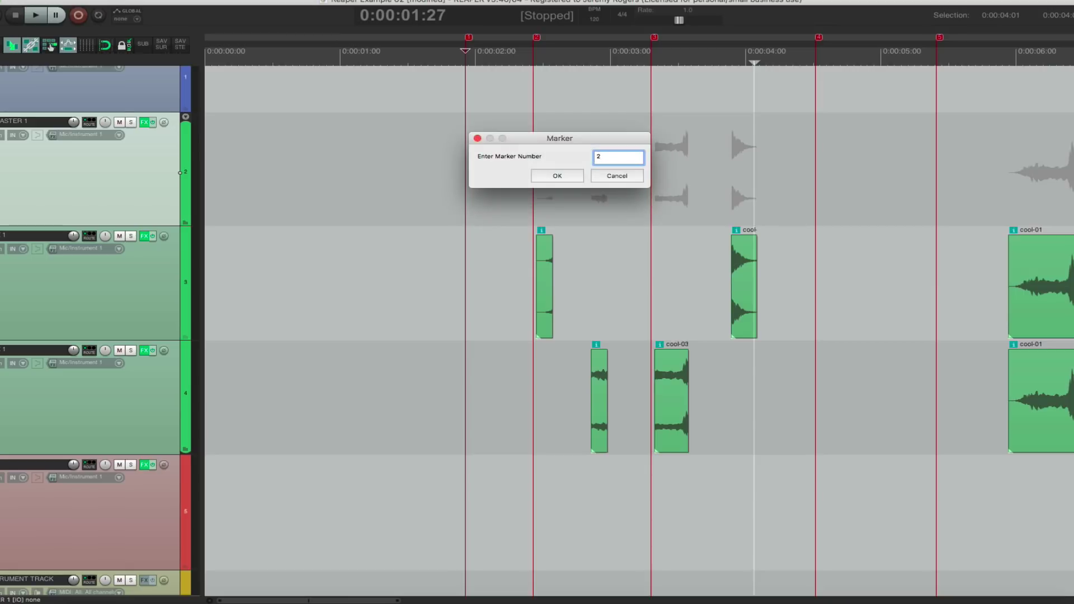
key(Return)
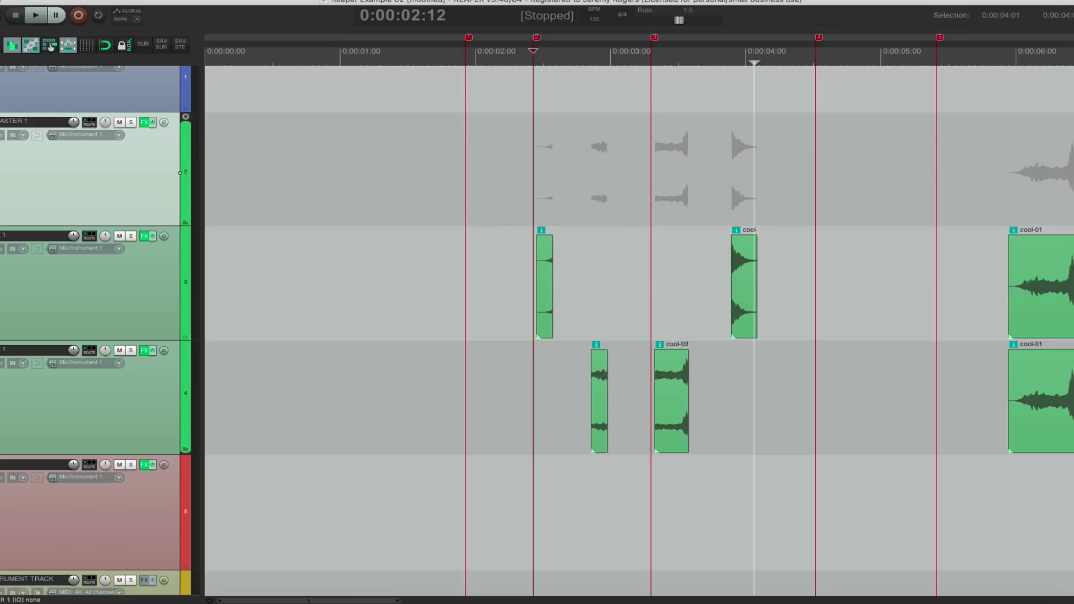
key(ctrl+shift+j)
key(Return)
key(ctrl+shift+j)
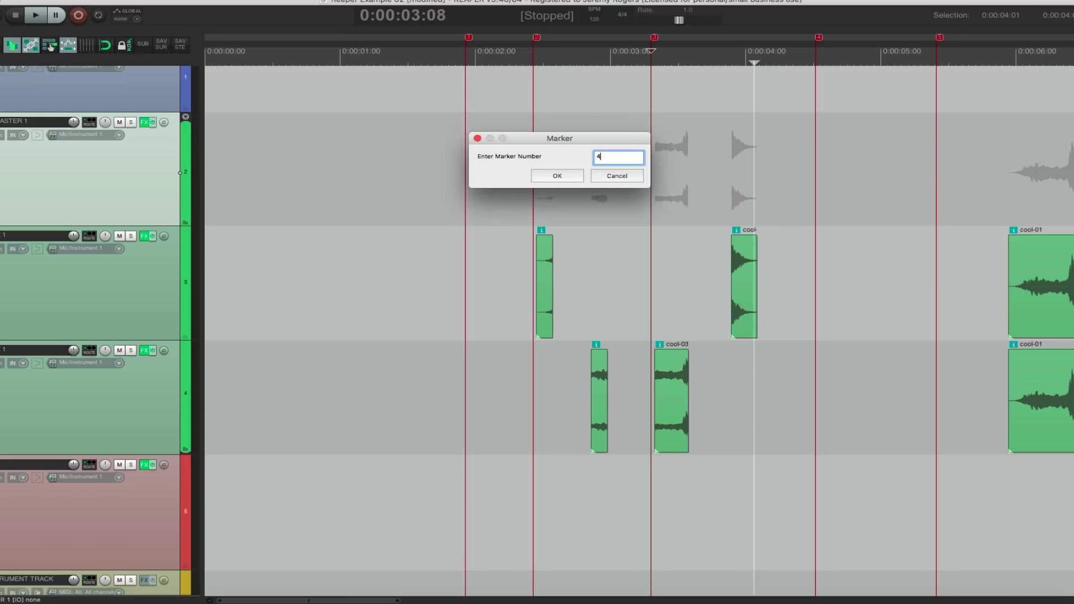
key(Return)
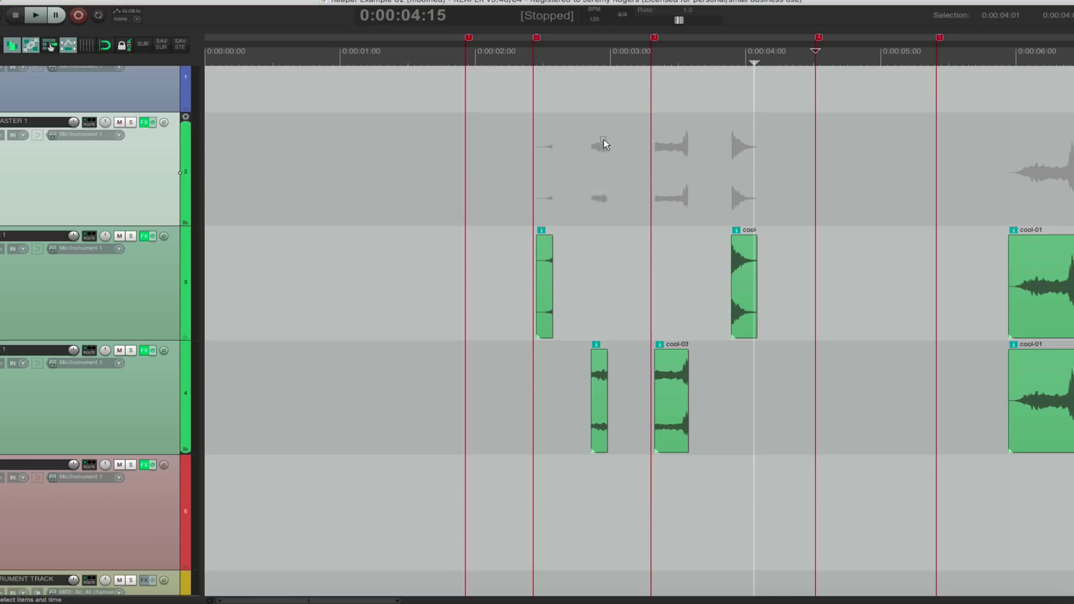
Step: Name marker 2 "cool item"
double_click(536, 36)
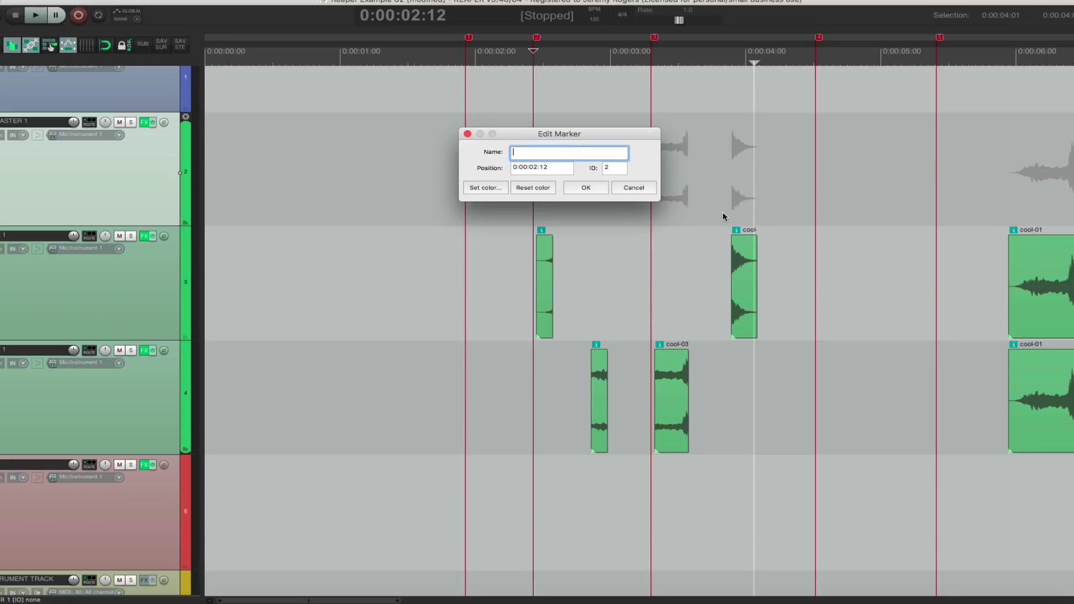
text(m)
key(Return)
Step: Move the edit cursor away past marker 4 and jump back to the named marker by entering "cool item"
click(822, 193)
click(850, 181)
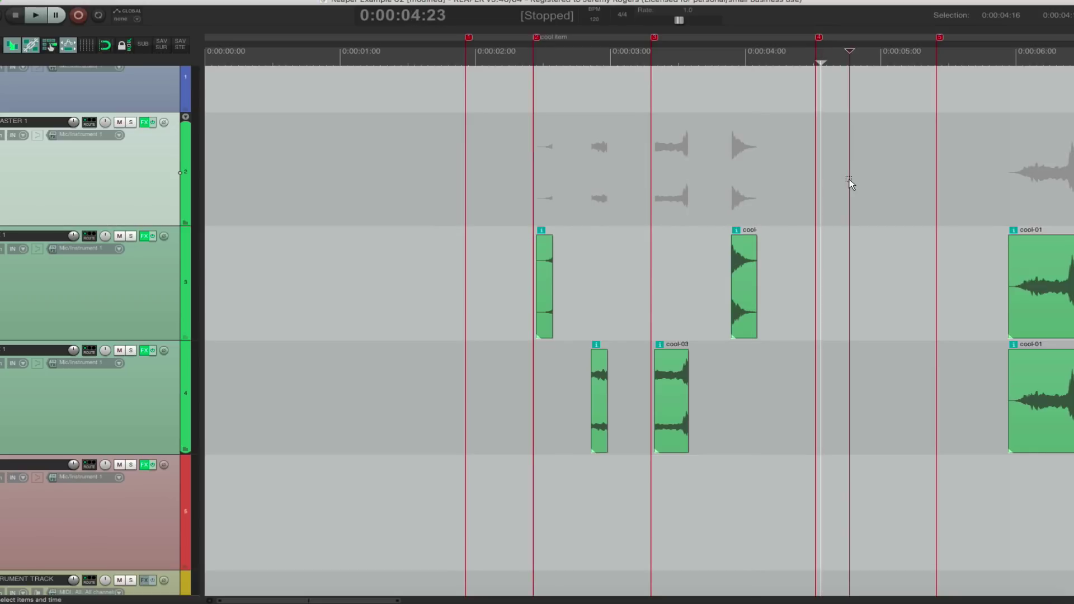
key(ctrl+j)
text(cool item)
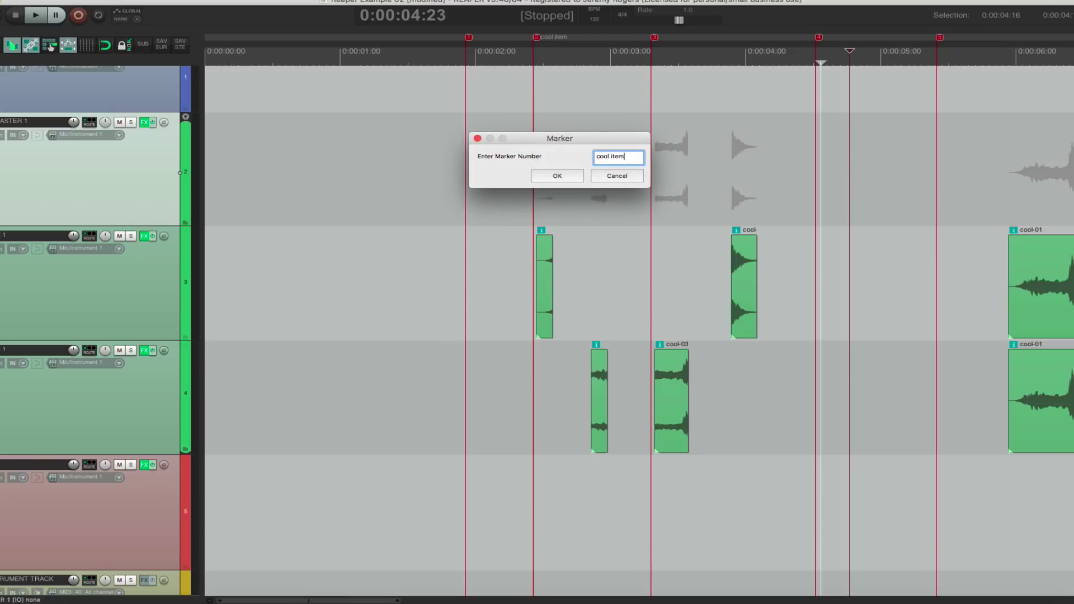
key(Return)
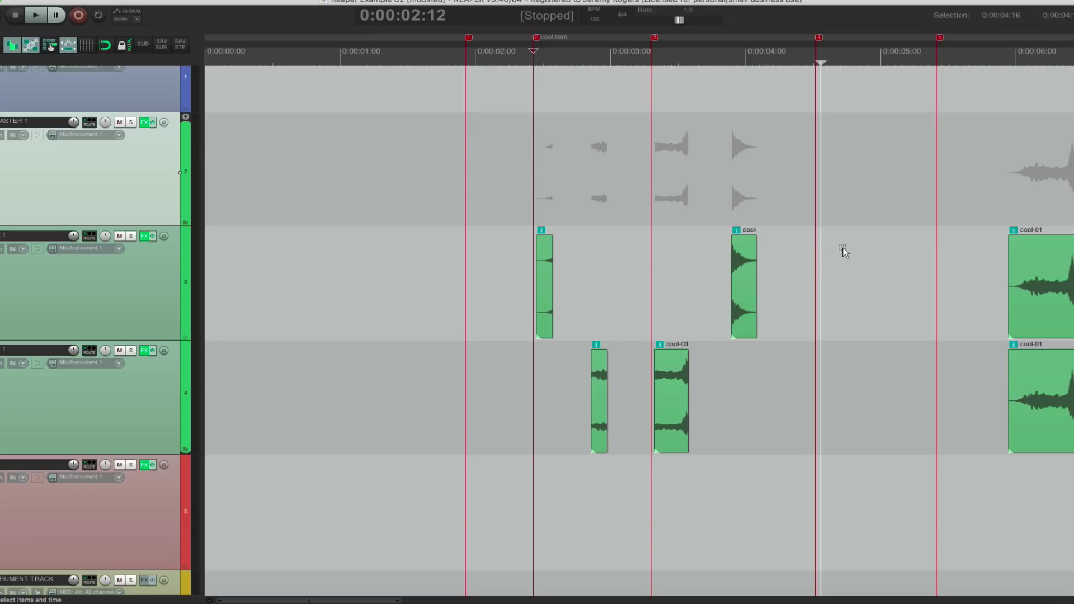
Step: Insert FabFilter Pro-Q 2 with the jeremyeq preset on item cool-04 and lower its high-cut frequency
click(774, 263)
scroll(769, 267, up, 2)
scroll(770, 266, up, 2)
click(601, 269)
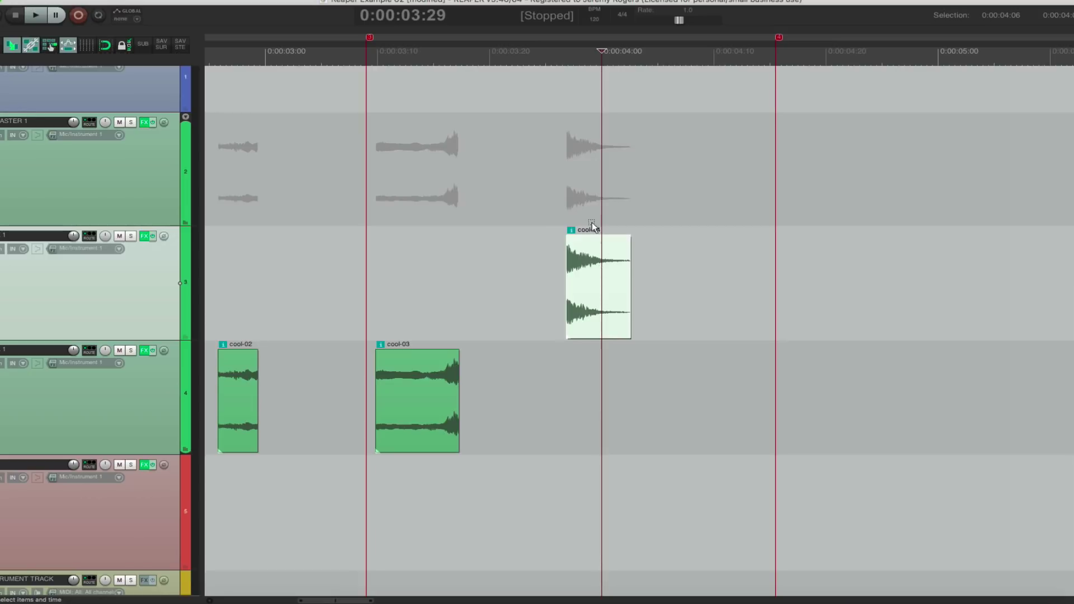
click(591, 223)
click(611, 281)
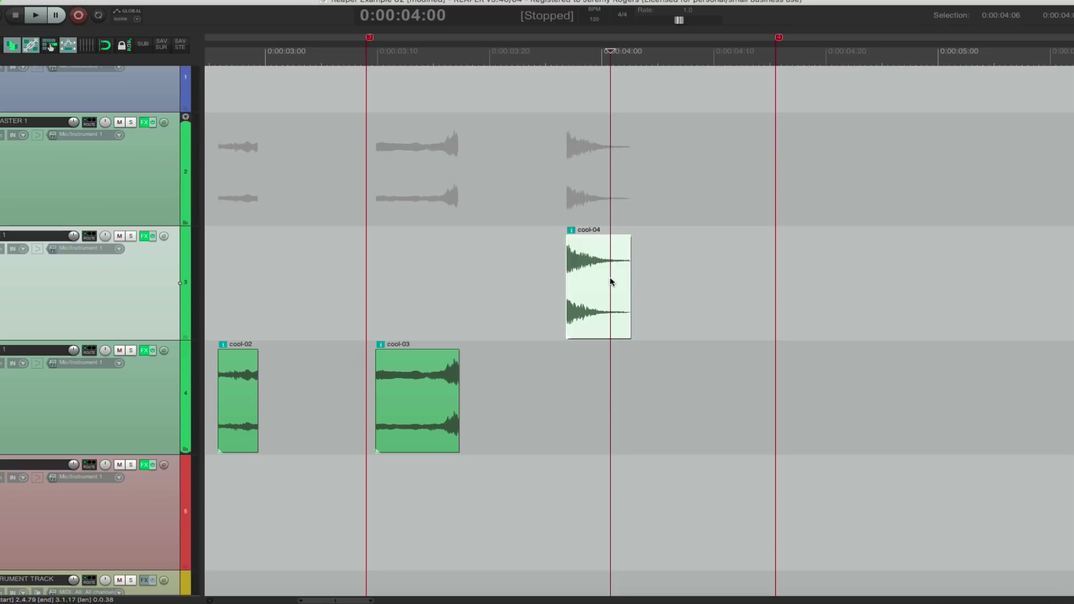
key(shift+e)
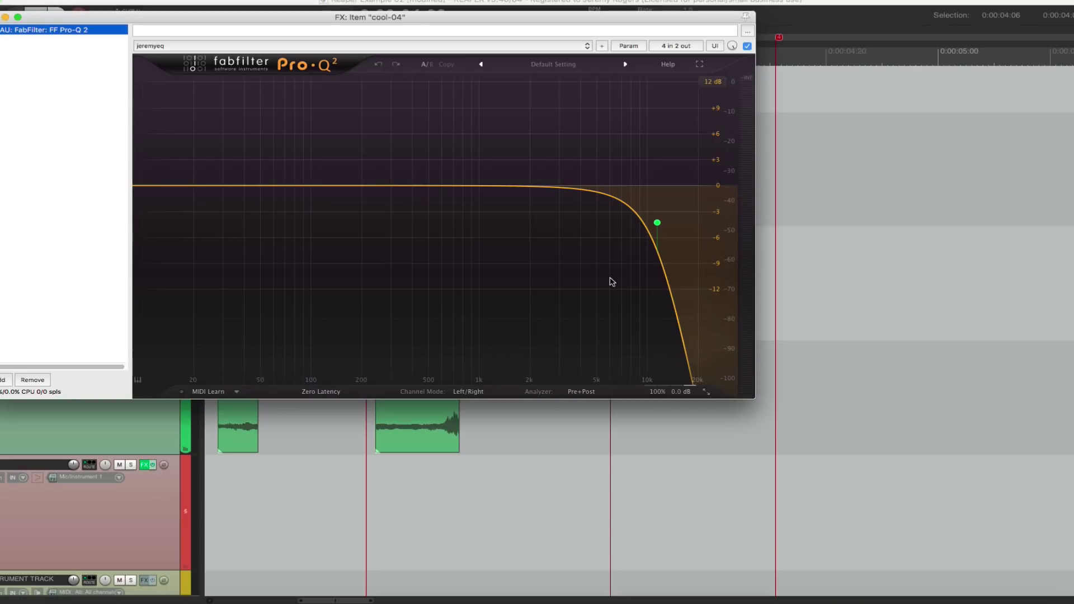
mouse_move(658, 224)
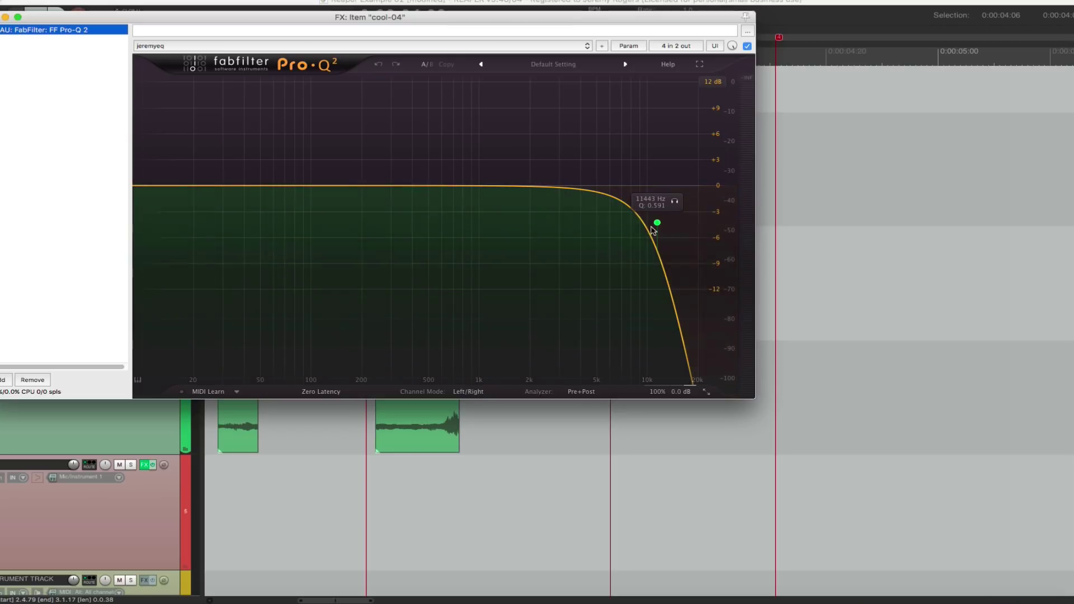
drag(658, 223, 638, 247)
Step: Remove Pro-Q 2 from item cool-04 and close its effects window
drag(460, 21, 748, 58)
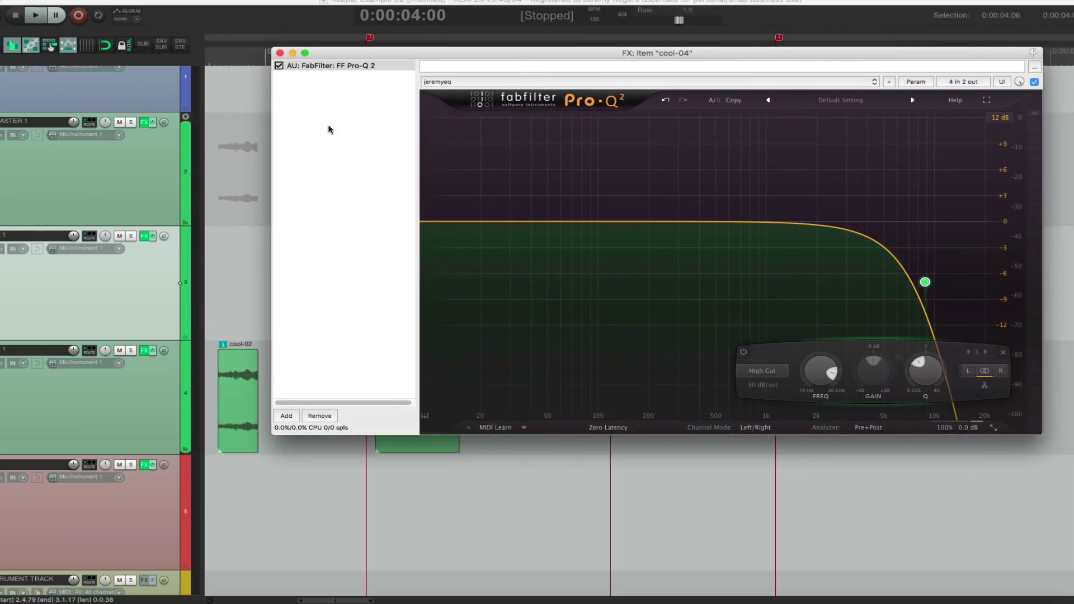
click(321, 415)
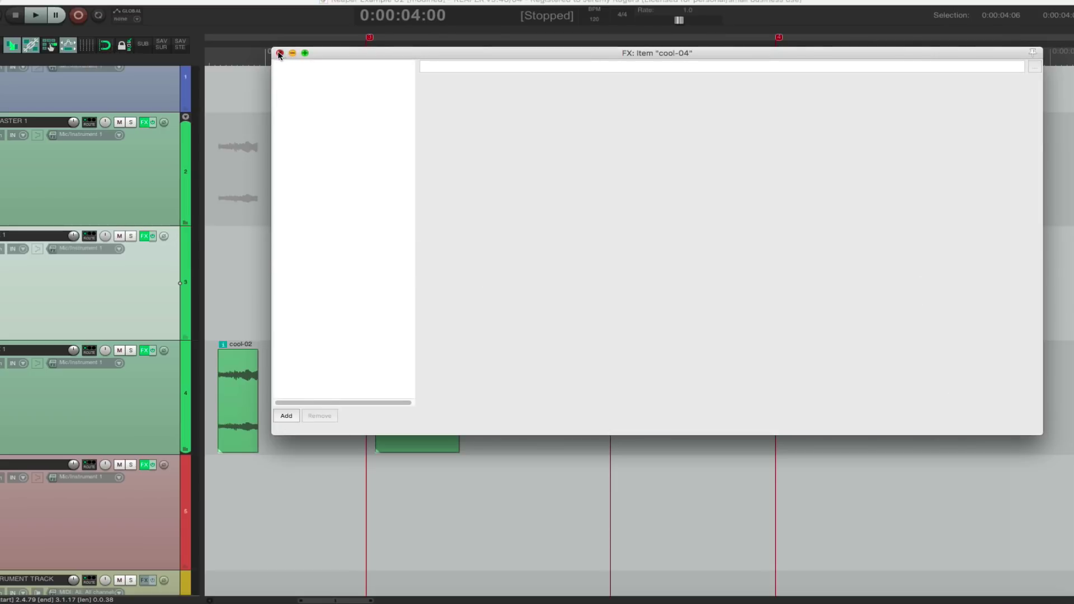
click(280, 52)
click(585, 185)
Step: Add the chain of FF Pro-Q 2, FF Pro-R and FF Pro-L to item cool-04 and show each plug-in
click(622, 266)
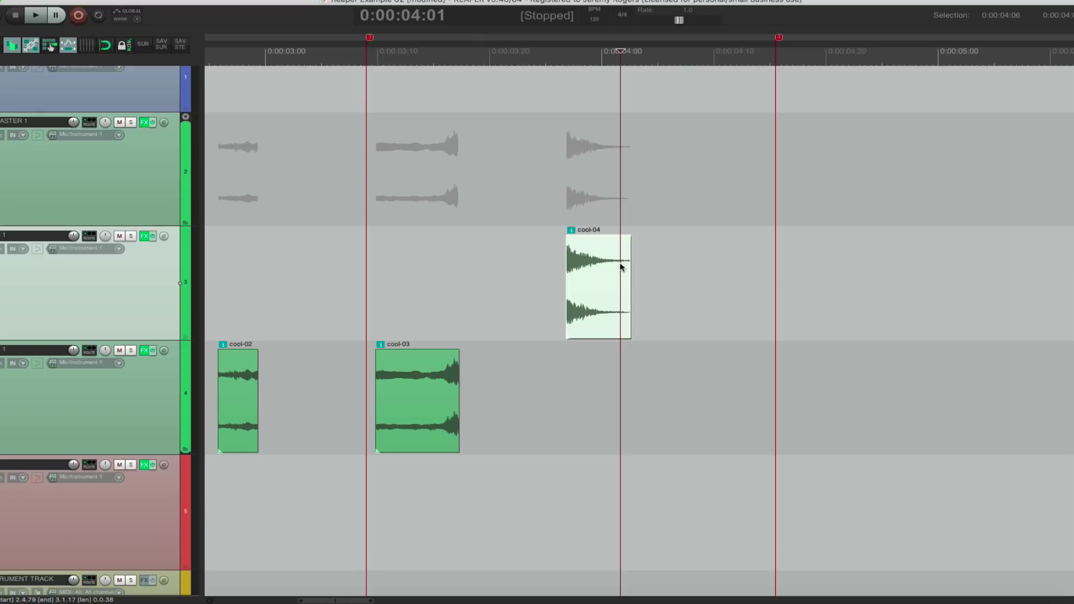
key(shift+e)
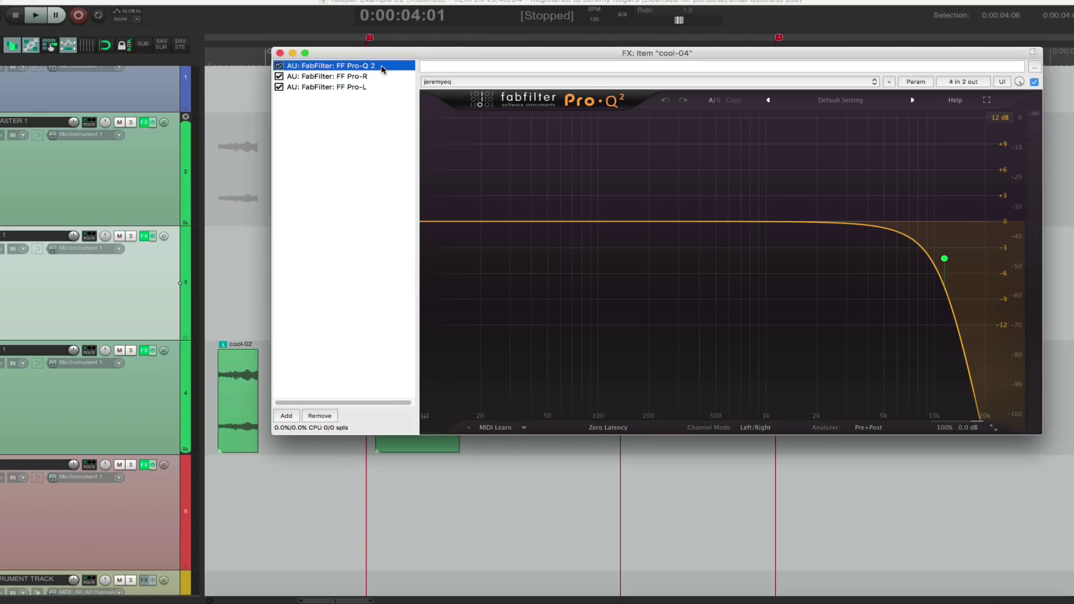
click(362, 78)
click(367, 88)
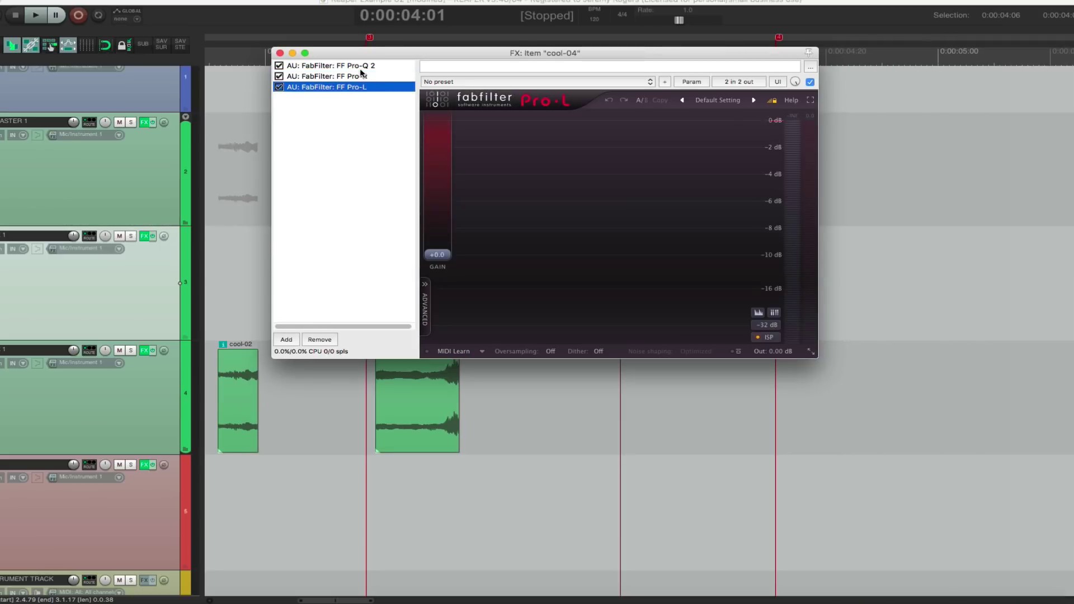
click(358, 67)
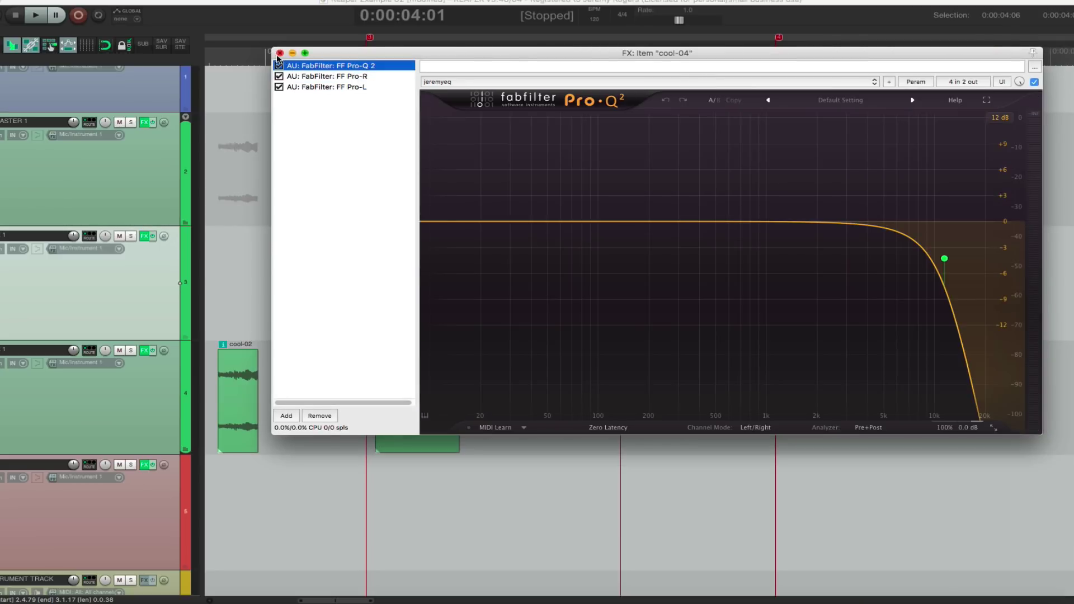
Step: Close the effects window and clear the whole effects chain from item cool-04
click(279, 53)
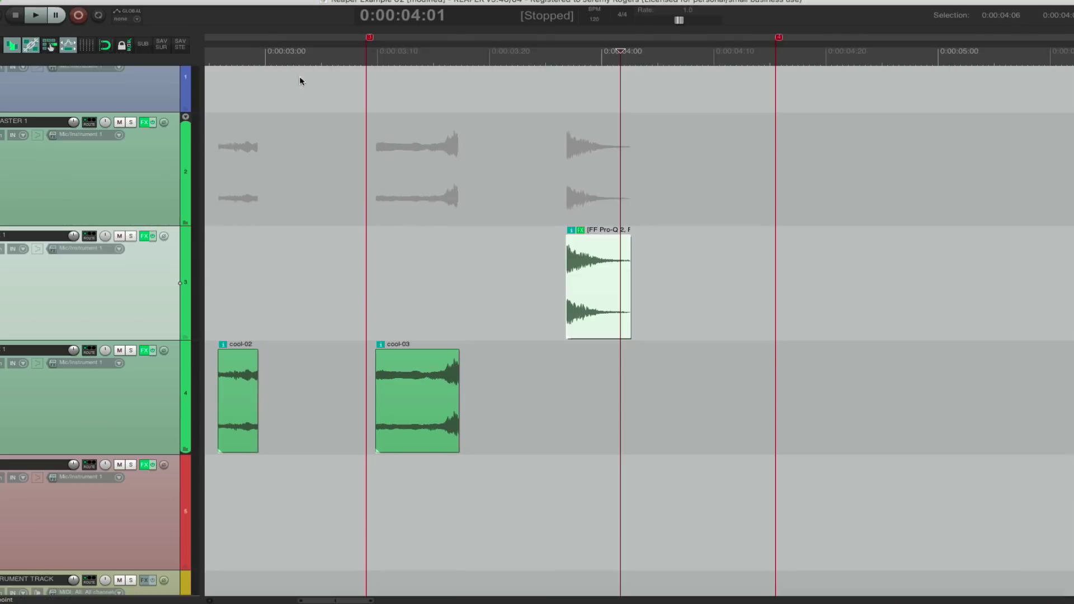
alt+click(581, 231)
click(523, 245)
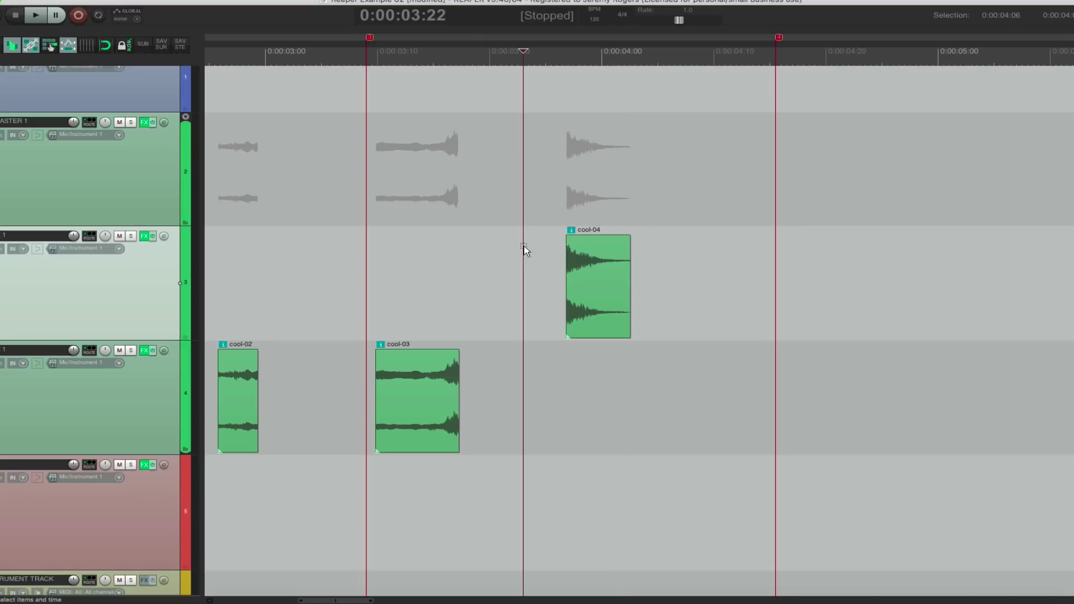
Step: Select the four items cool-01 to cool-04 on tracks 3 and 4 together with a time selection around them
scroll(524, 249, down, 5)
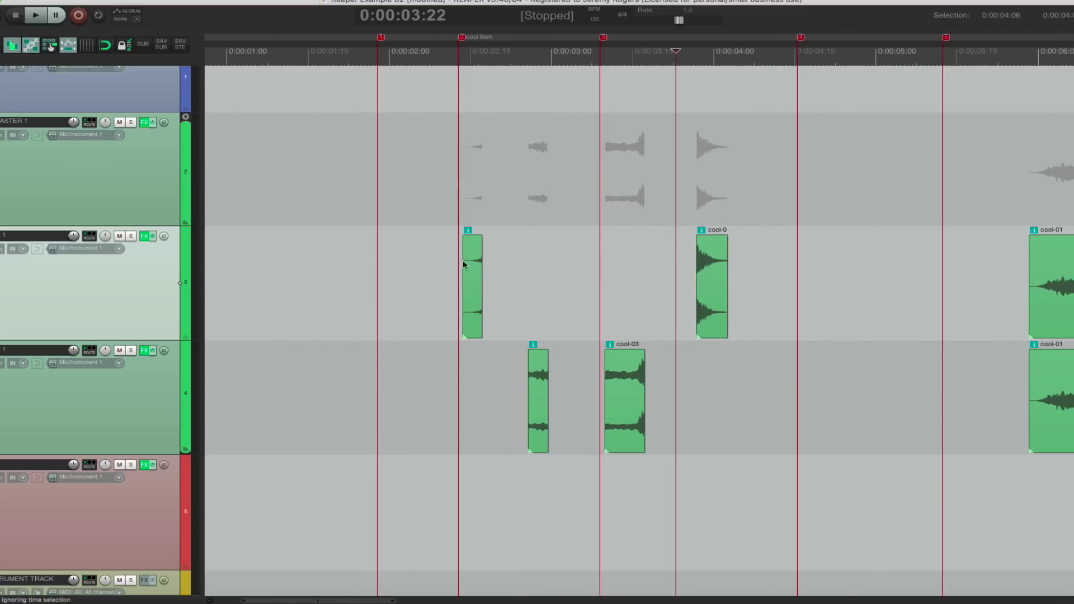
drag(465, 268, 778, 396)
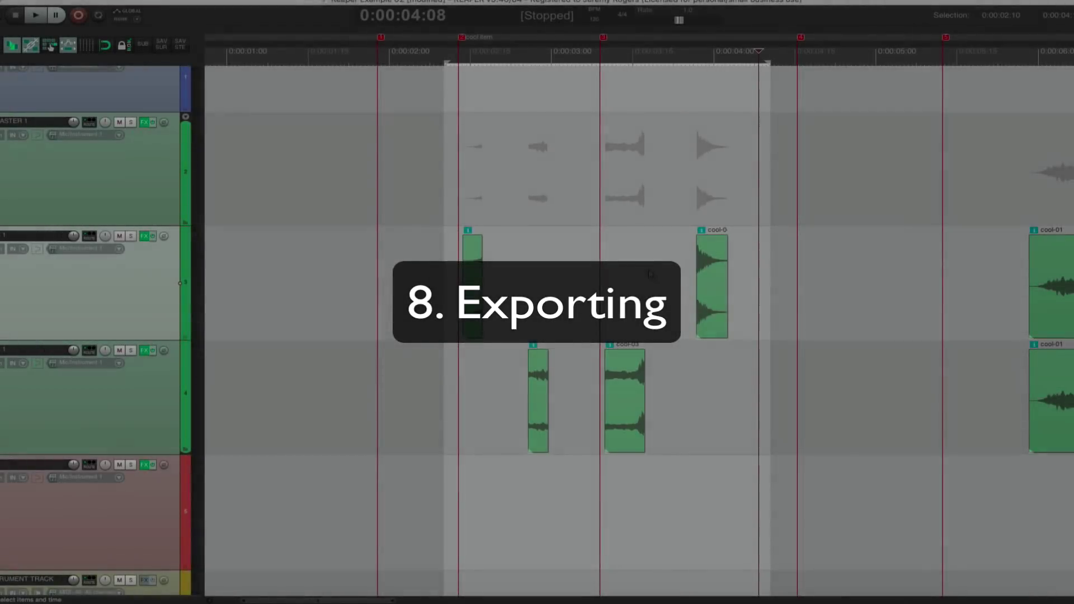
click(626, 270)
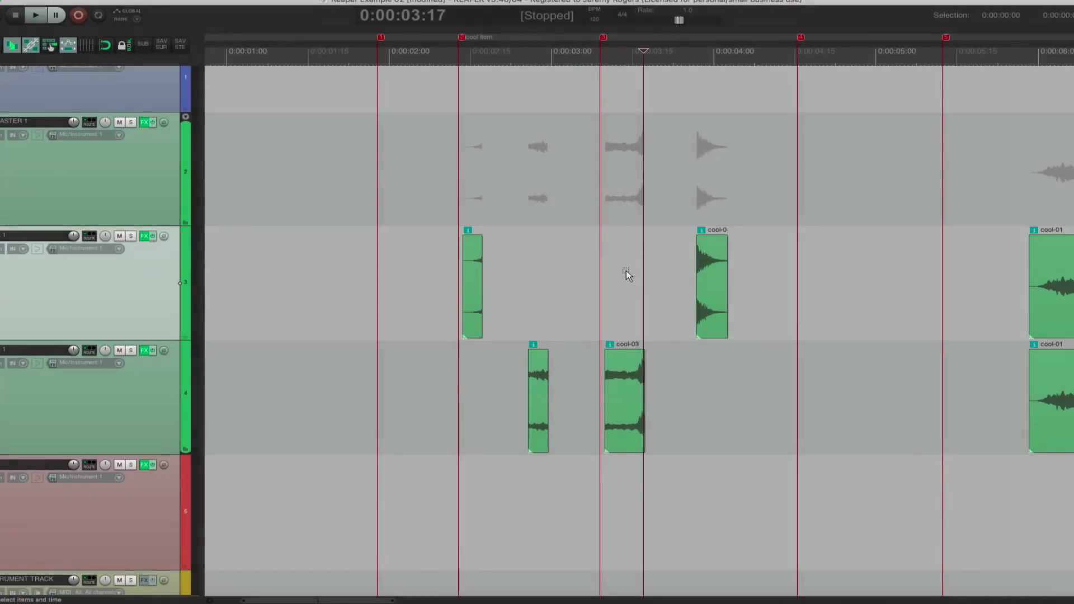
scroll(638, 291, up, 2)
scroll(642, 298, up, 1)
drag(321, 250, 901, 429)
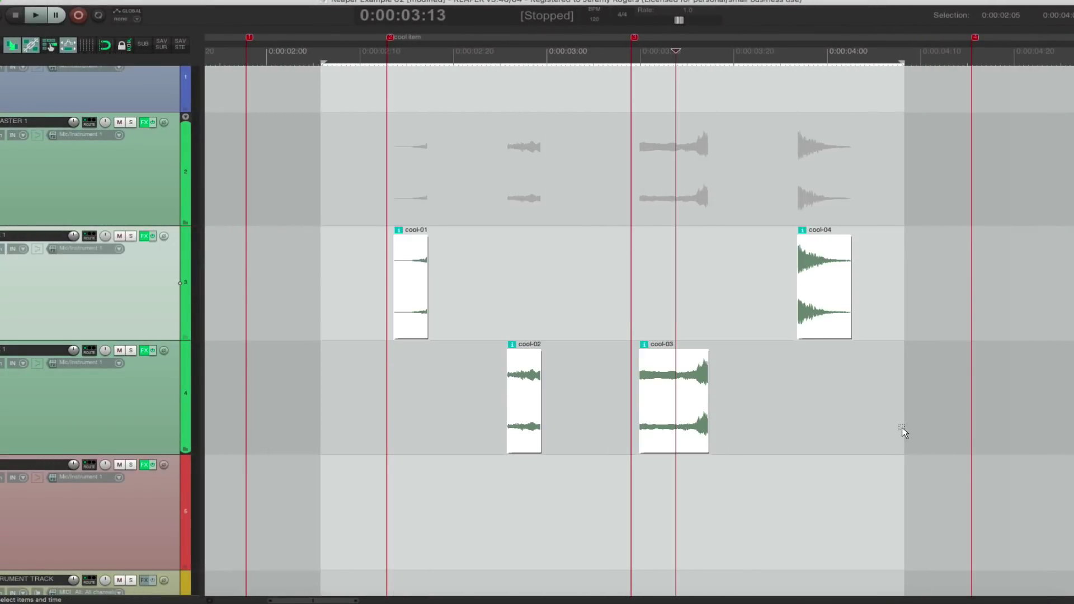
Step: Open the render settings for the selected items and load the "Stereo ITEMS" preset for all settings
key(super+alt+r)
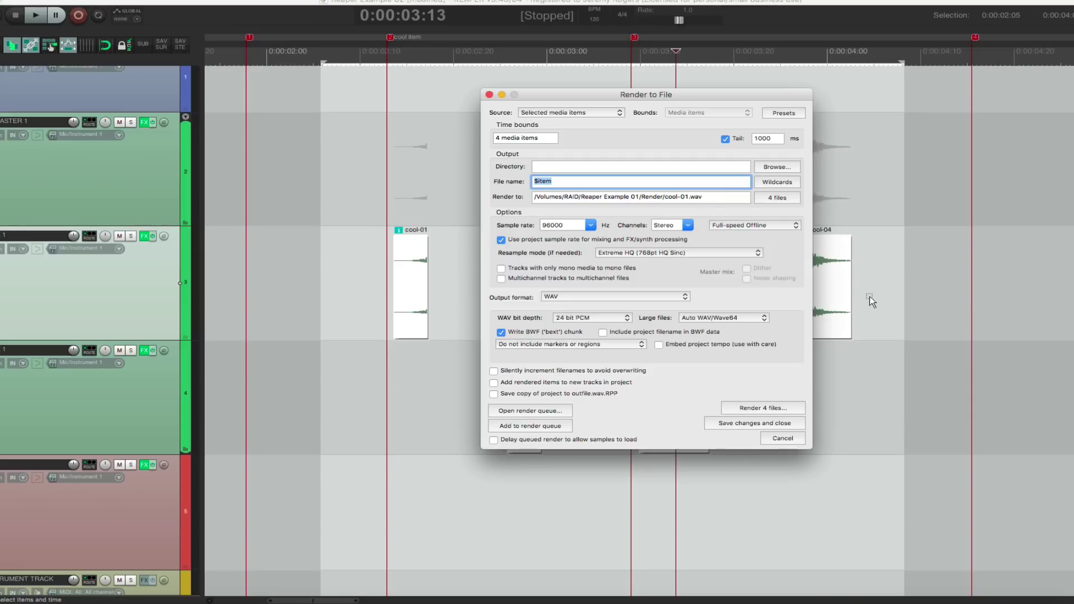
click(790, 116)
mouse_move(809, 158)
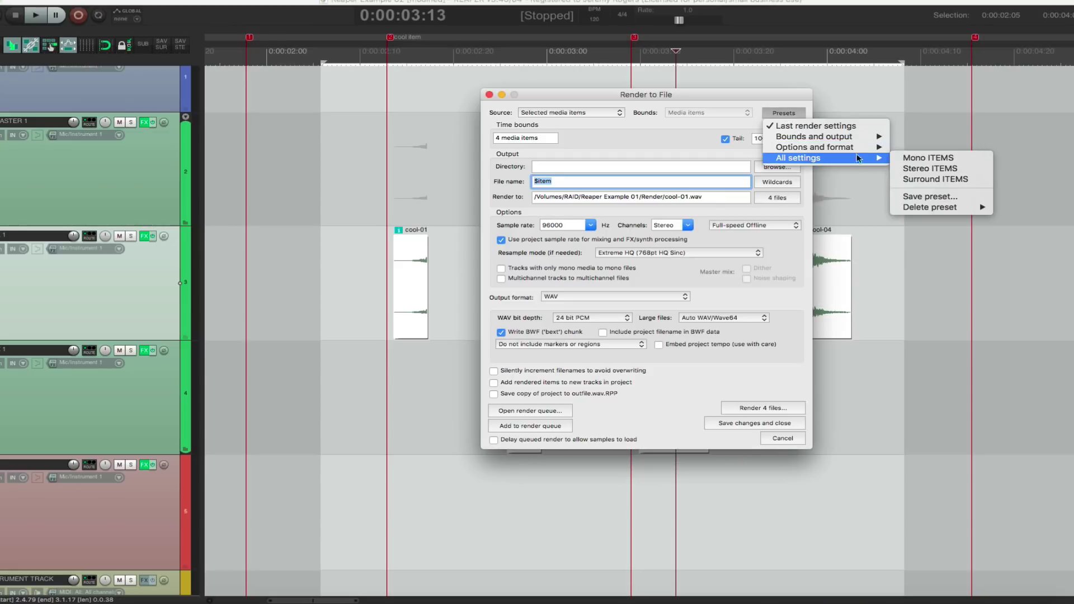
click(965, 171)
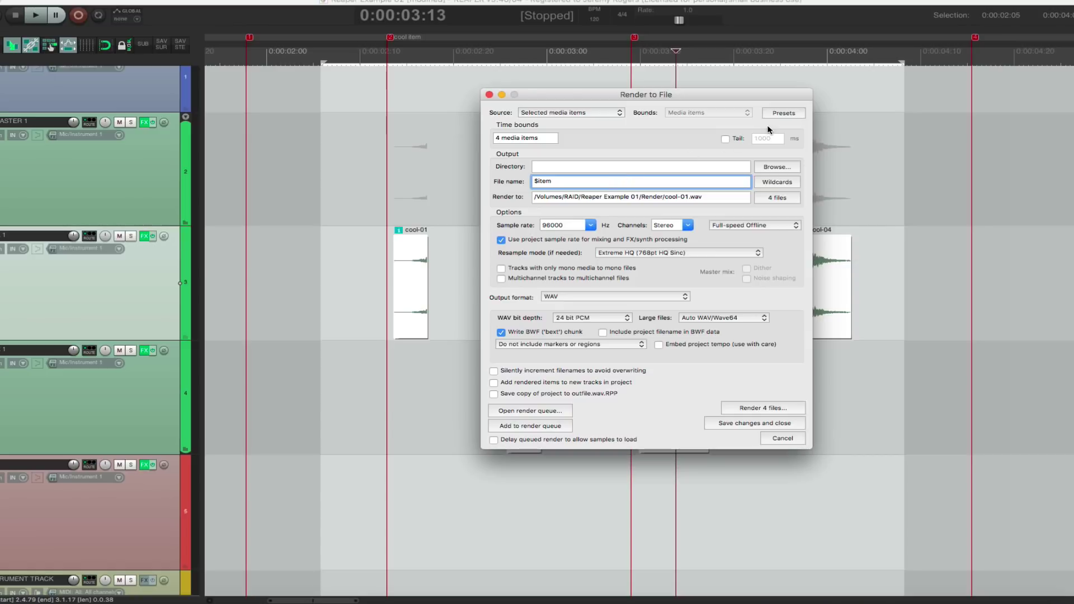
click(784, 112)
mouse_move(800, 158)
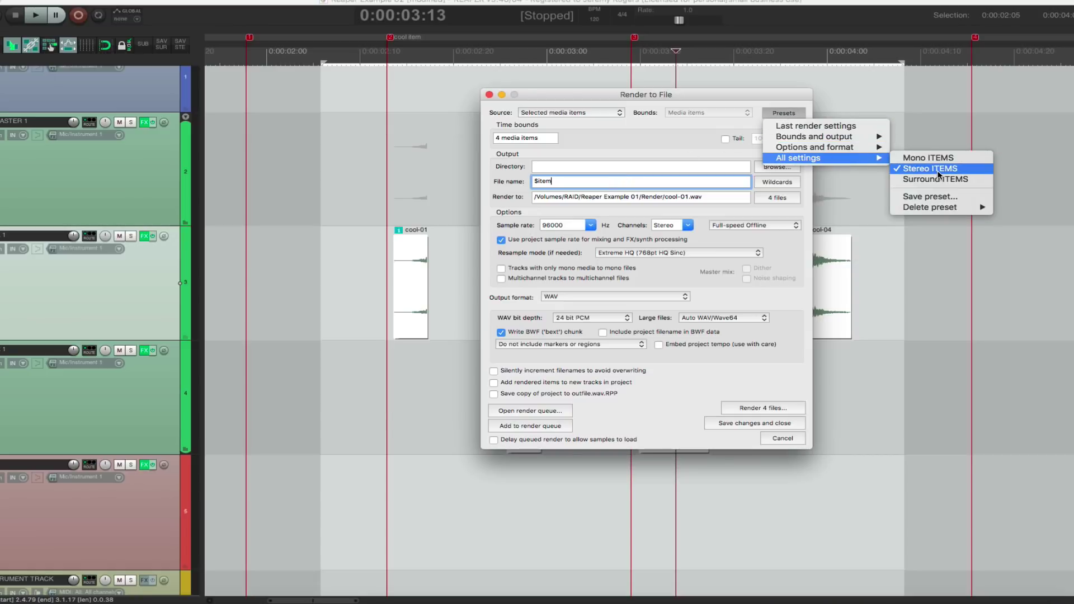
click(921, 168)
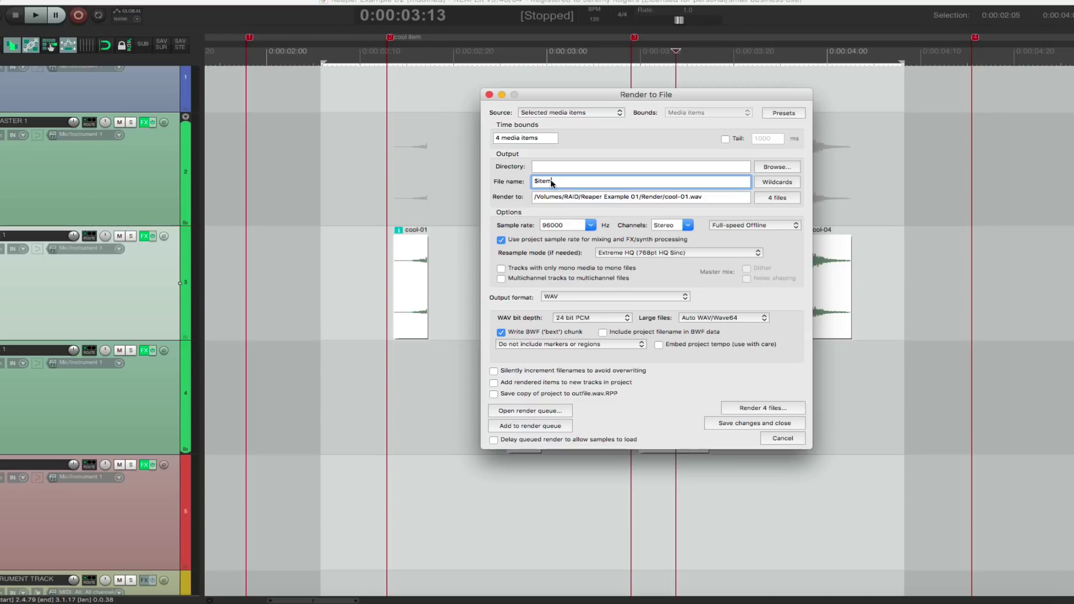
Step: Look through the available file name wildcards and render the four selected items to files
click(781, 183)
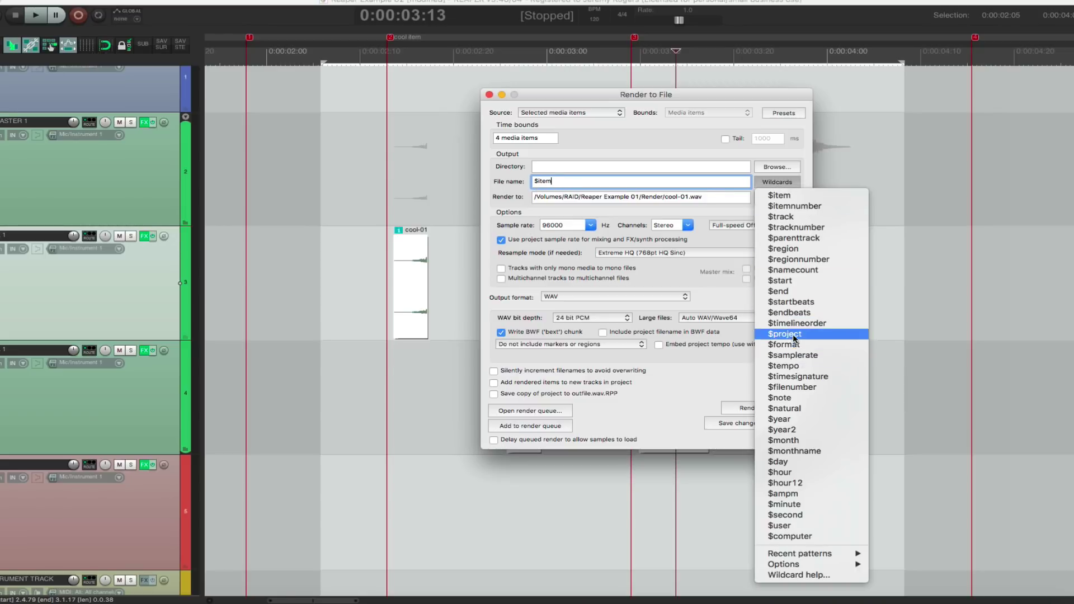
click(644, 155)
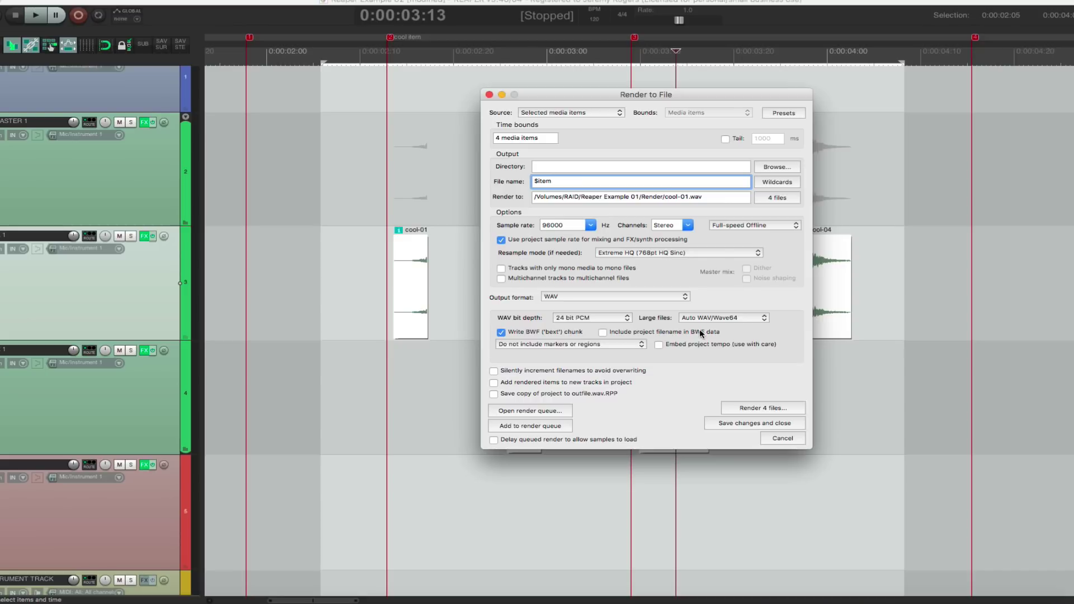
click(753, 408)
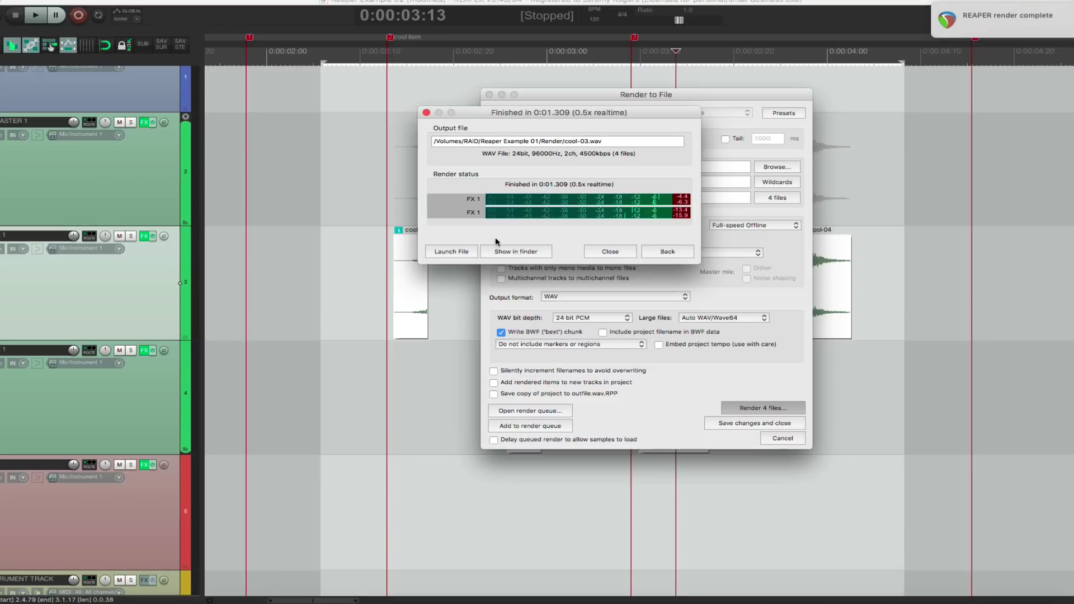
Step: Show the rendered files in the Finder and delete cool-amazing.wav and no-name.wav from the Render folder
click(521, 252)
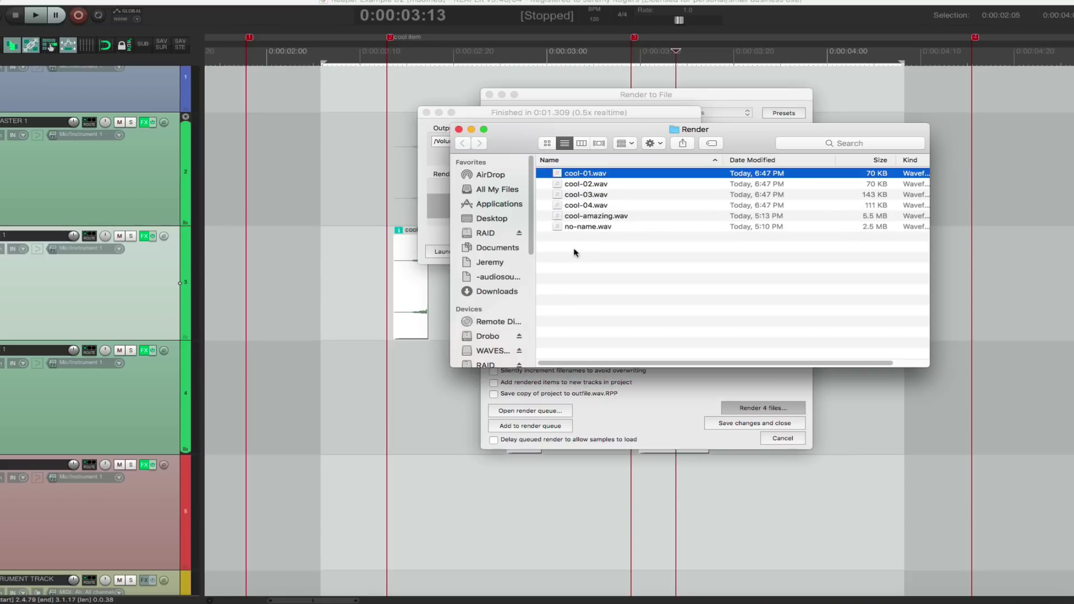
shift+click(593, 207)
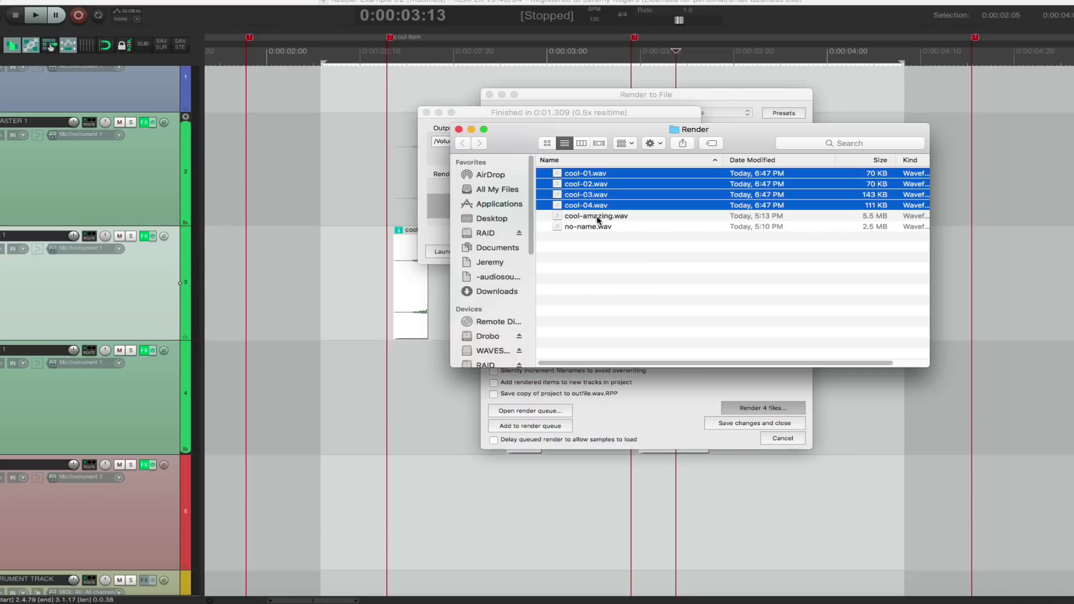
click(599, 217)
shift+click(605, 228)
key(super+BackSpace)
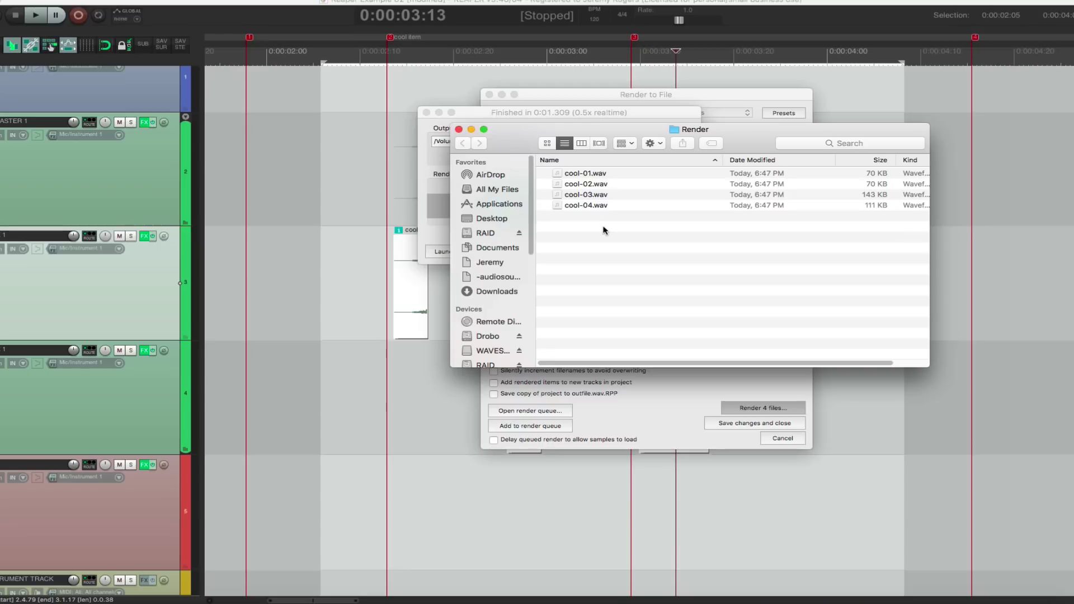
Step: Highlight the rendered files cool-01.wav to cool-04.wav for review, and close the Render folder and the render report
click(599, 174)
shift+click(610, 205)
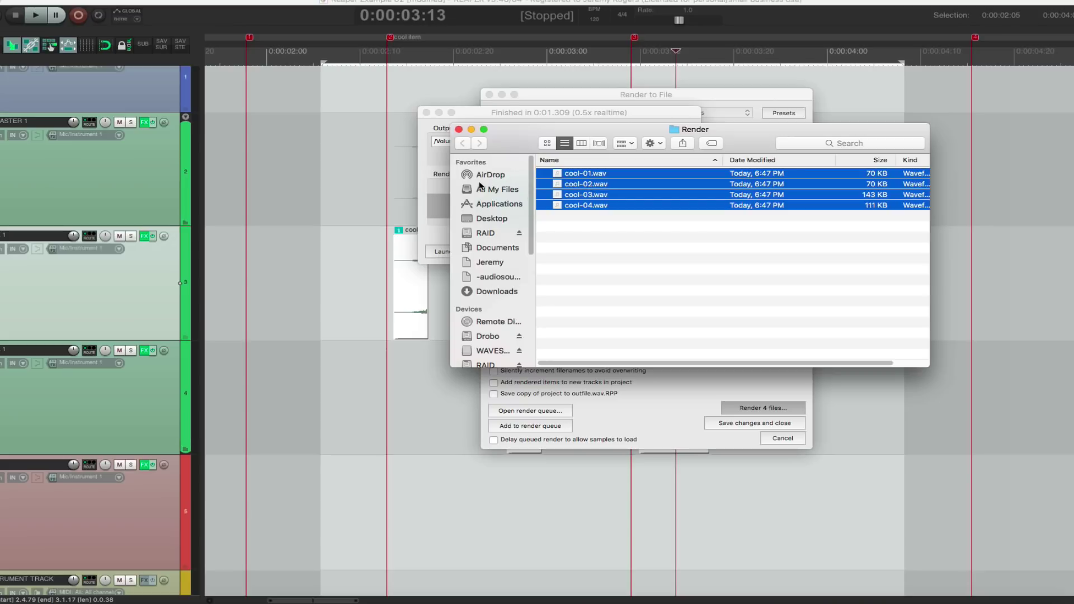
click(459, 129)
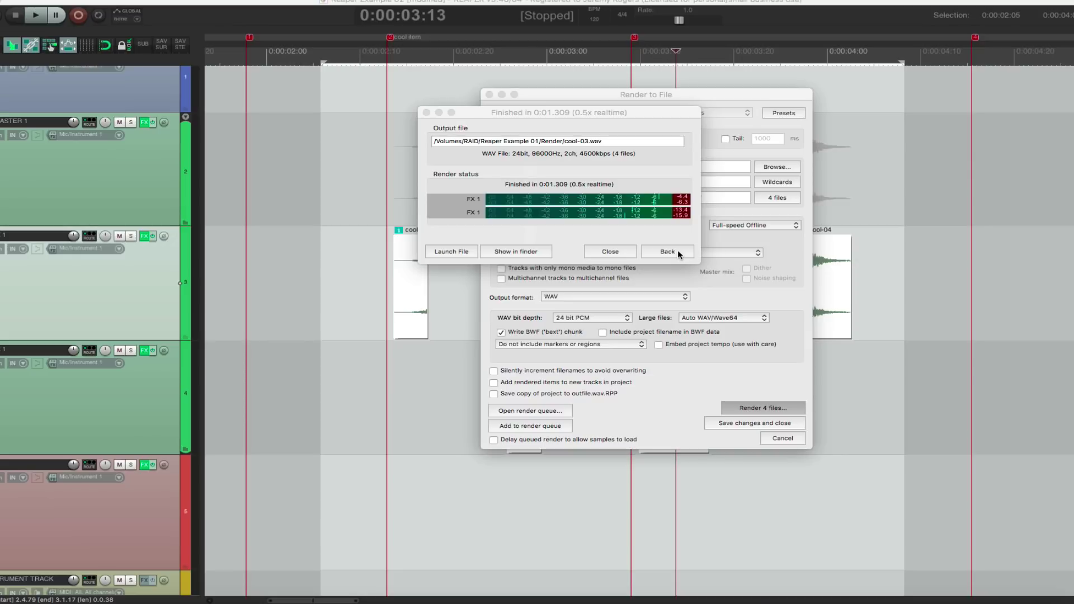
click(506, 255)
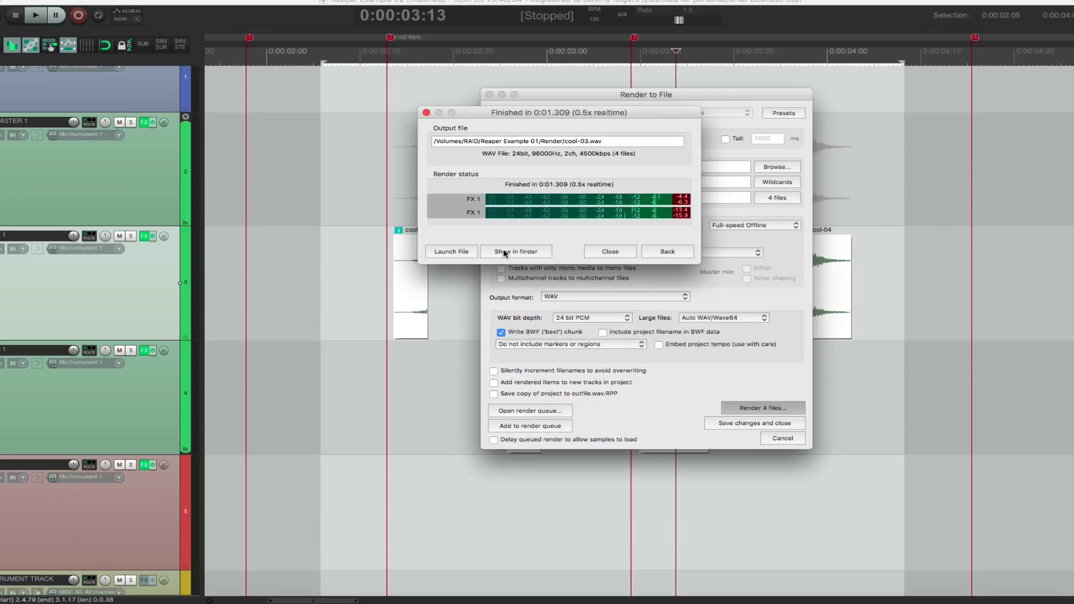
click(459, 130)
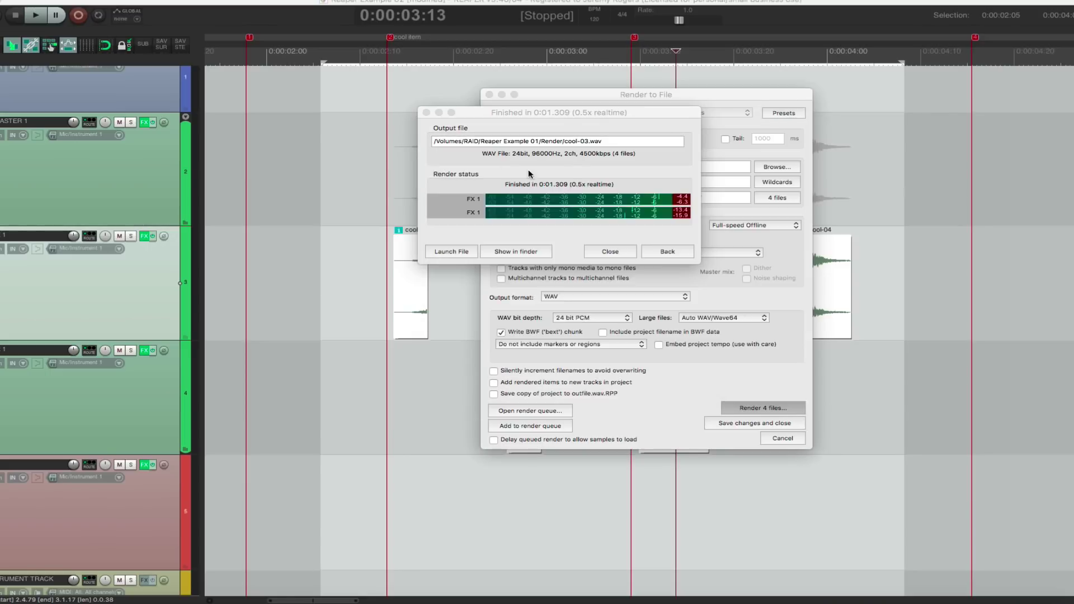
click(613, 250)
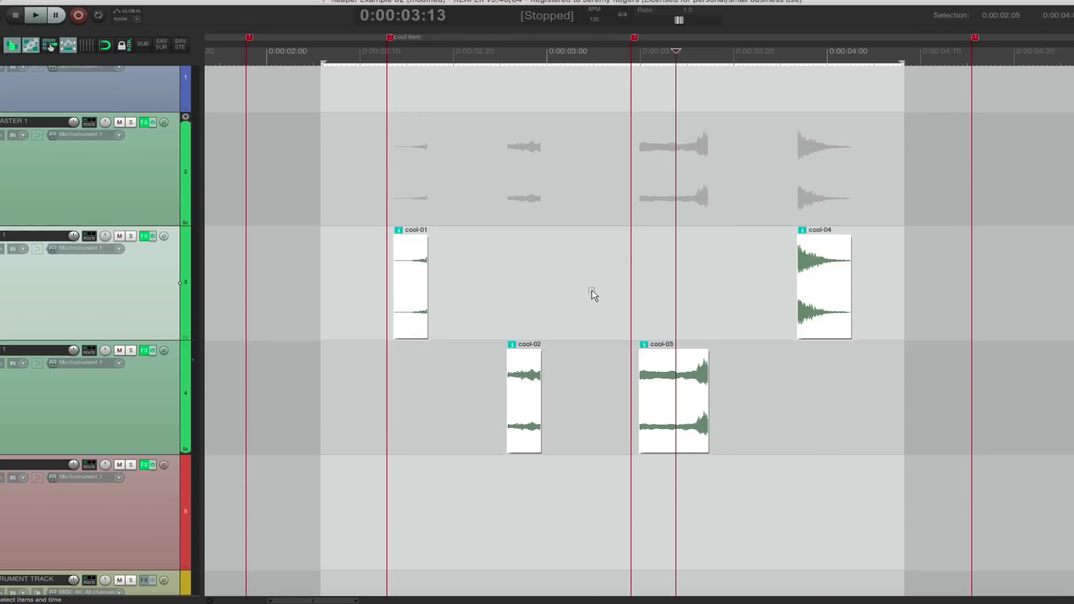
Step: Clear the selection around the four short items and delete the long cool-01 and no-name items from track 4
click(590, 291)
click(591, 291)
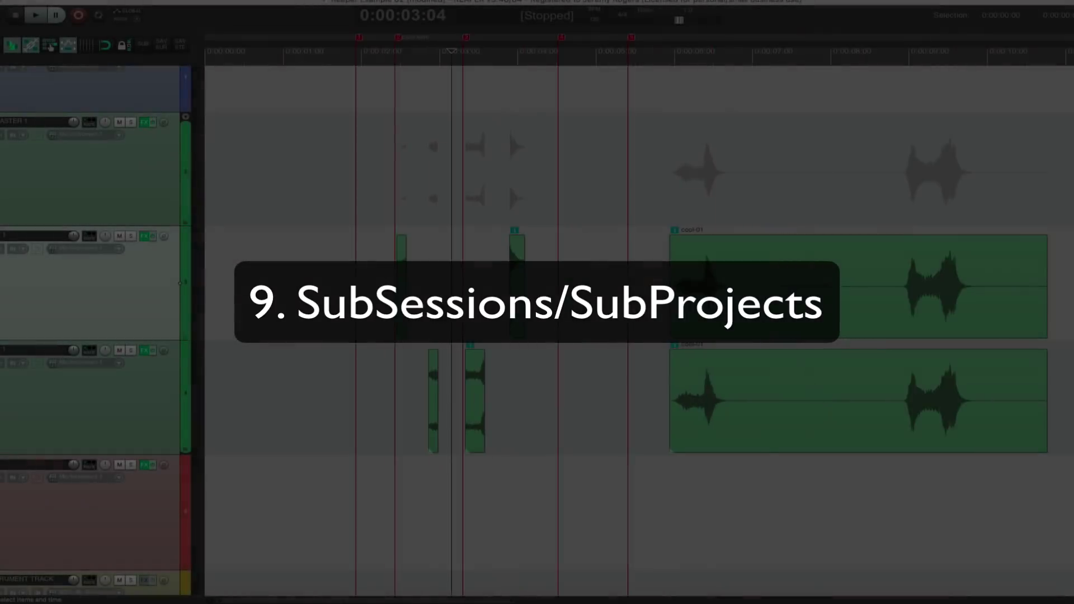
scroll(594, 418, down, 5)
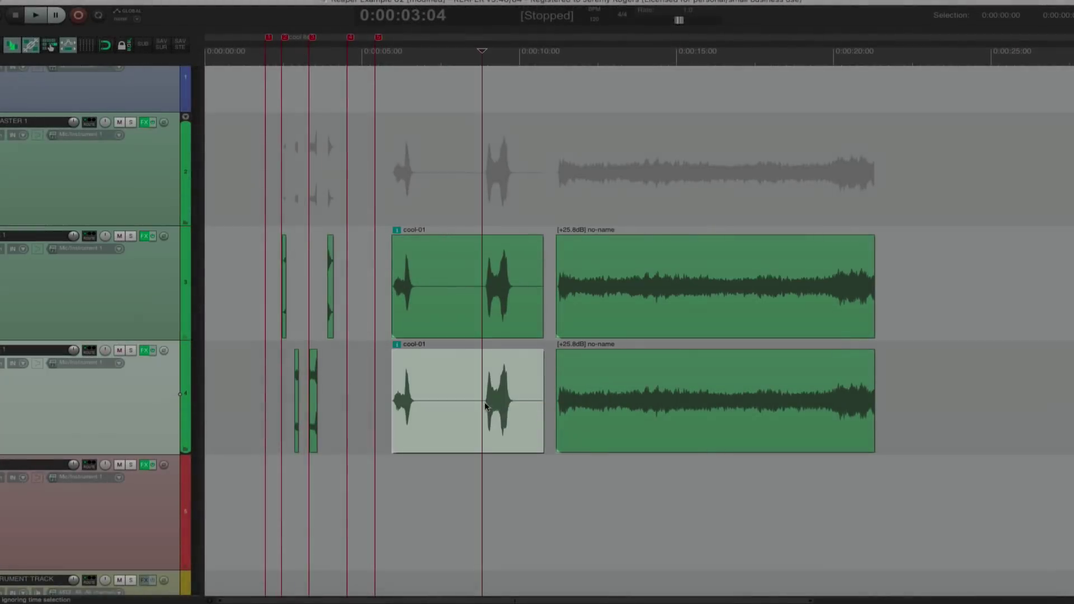
drag(483, 404, 999, 404)
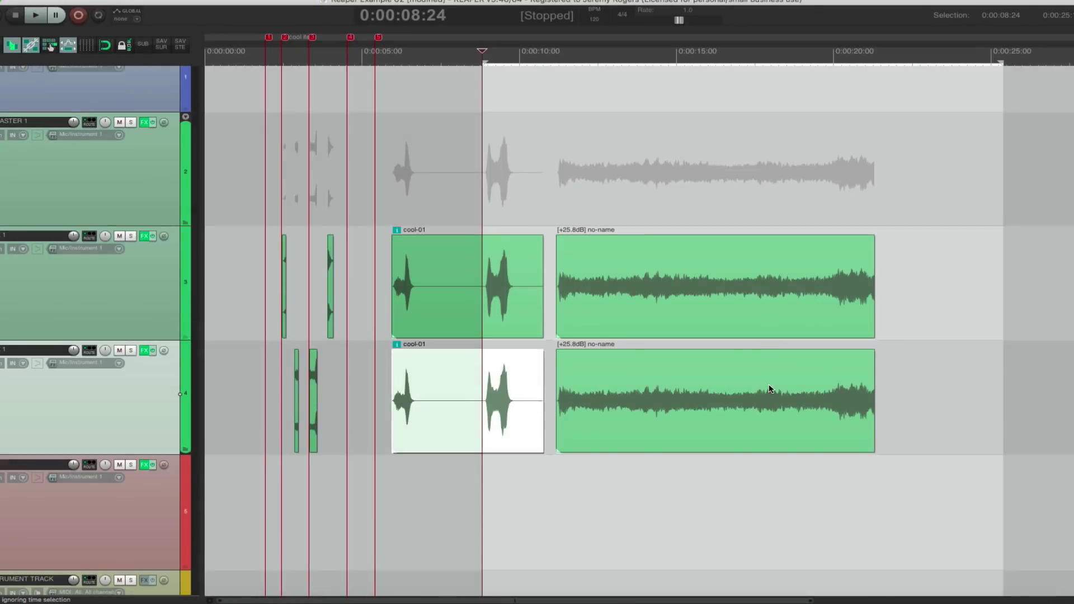
shift+click(767, 391)
key(Delete)
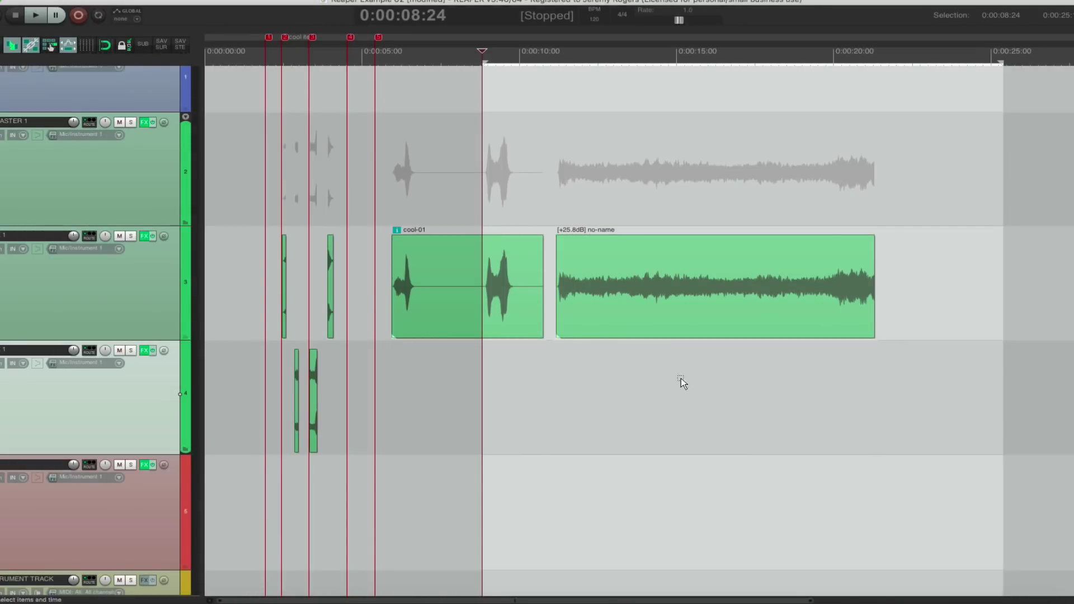
Step: Go to marker 2 and look over the four short cool items on tracks 3 and 4
click(240, 283)
key(2)
scroll(263, 283, up, 4)
scroll(642, 183, up, 3)
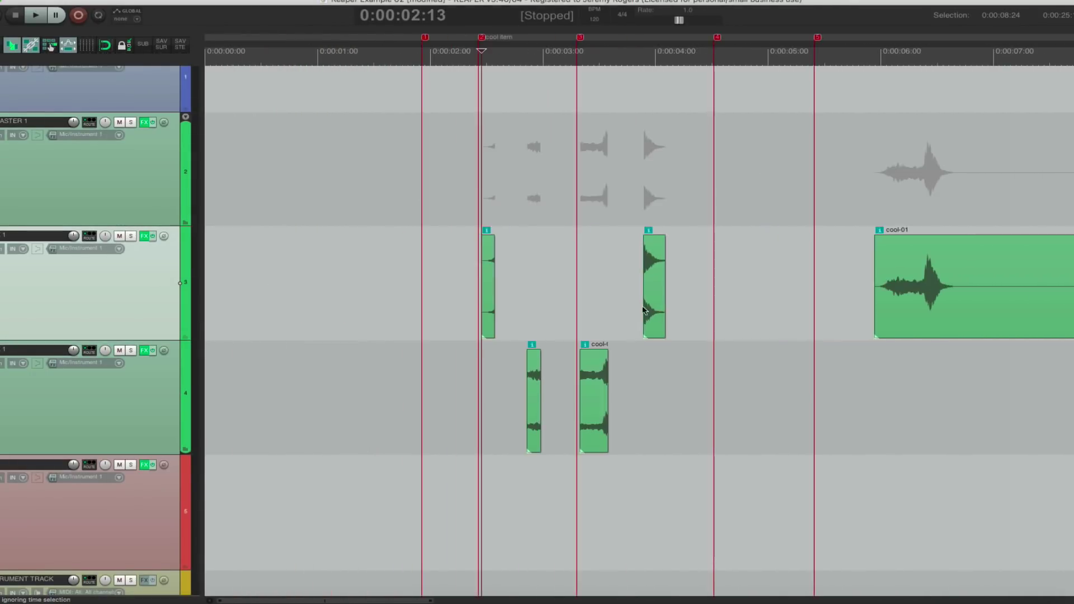
scroll(619, 307, down, 4)
scroll(437, 303, up, 5)
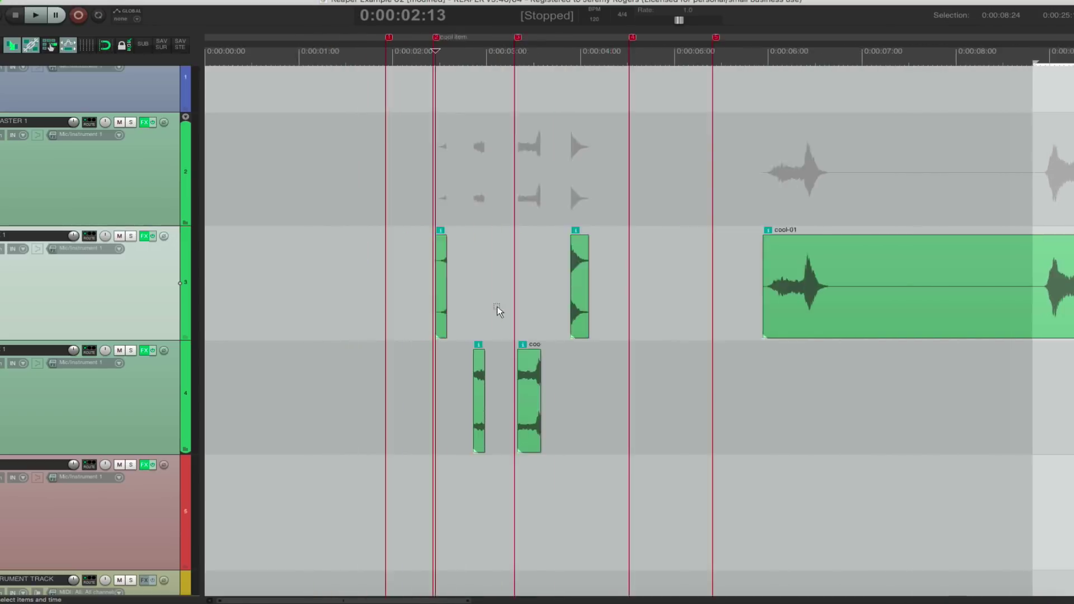
click(500, 294)
click(562, 386)
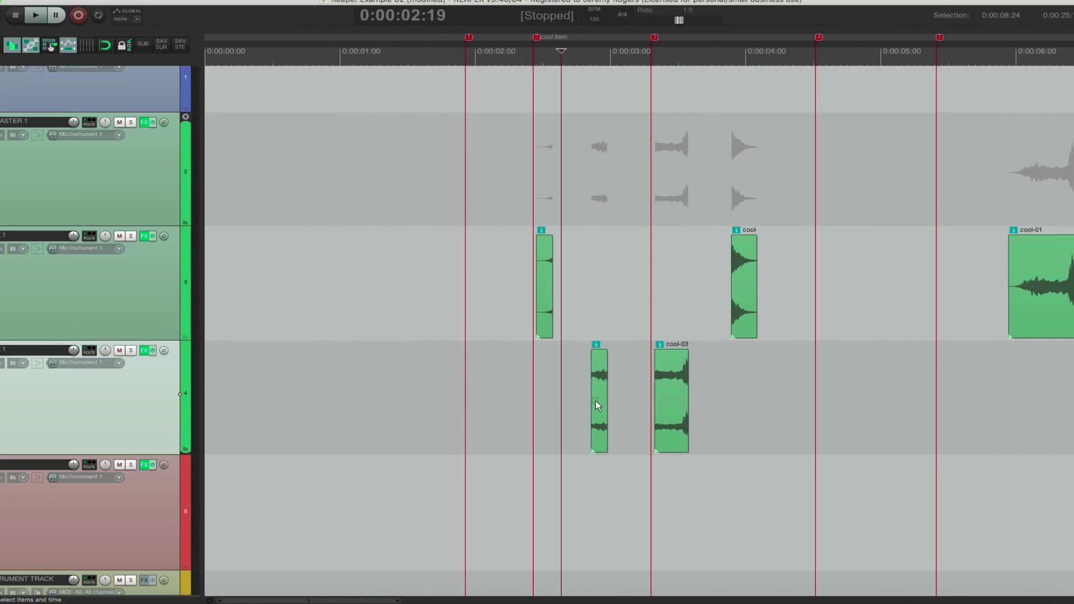
click(578, 379)
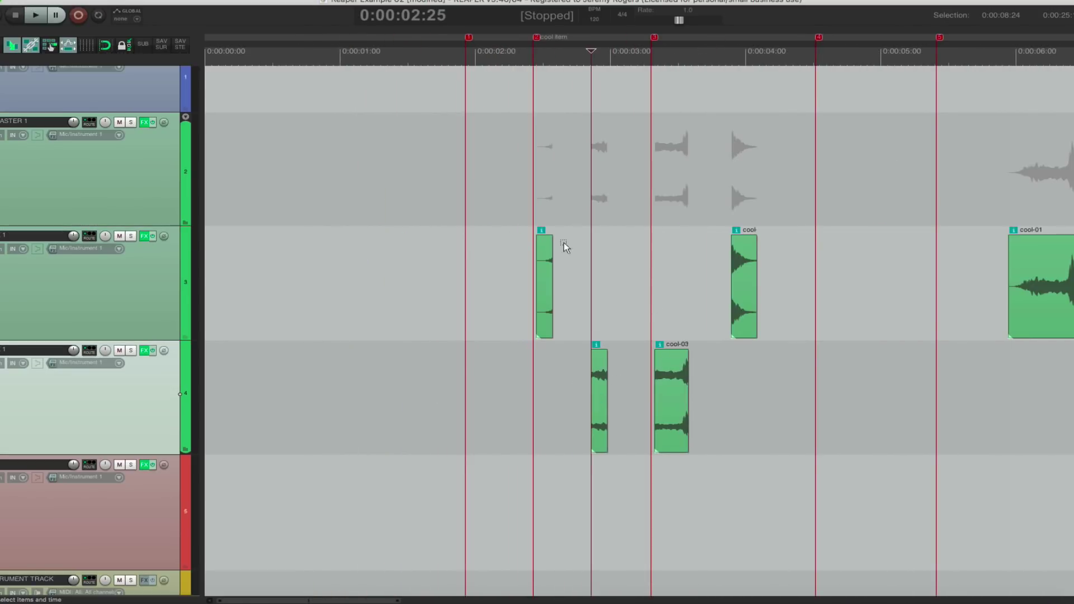
Step: Delete the long cool-01 and no-name items from track 3
scroll(757, 295, down, 4)
click(769, 291)
key(Delete)
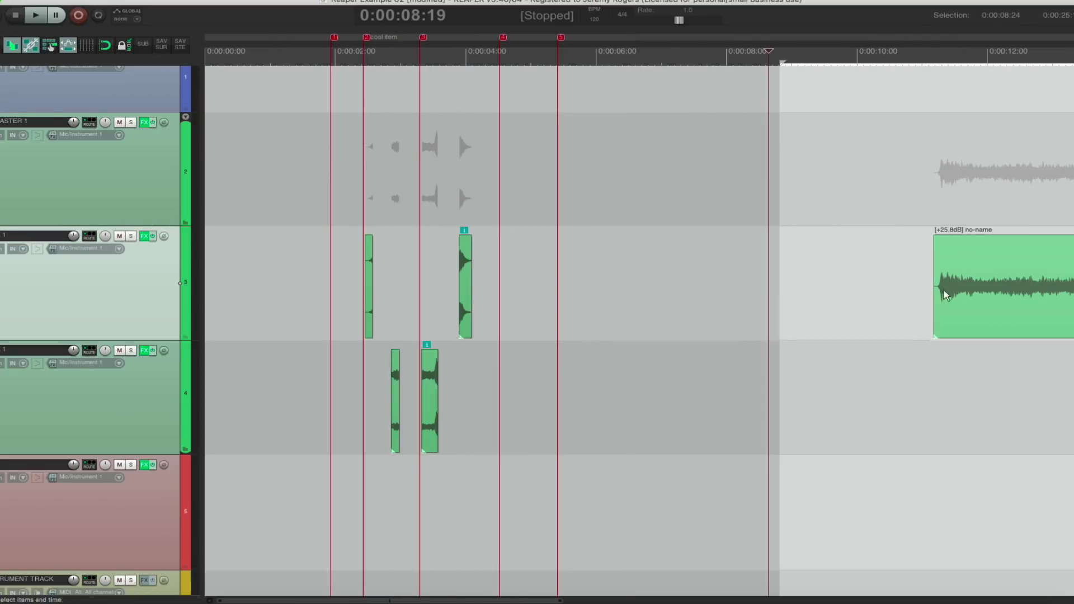
click(964, 285)
key(Delete)
click(408, 274)
scroll(451, 293, up, 4)
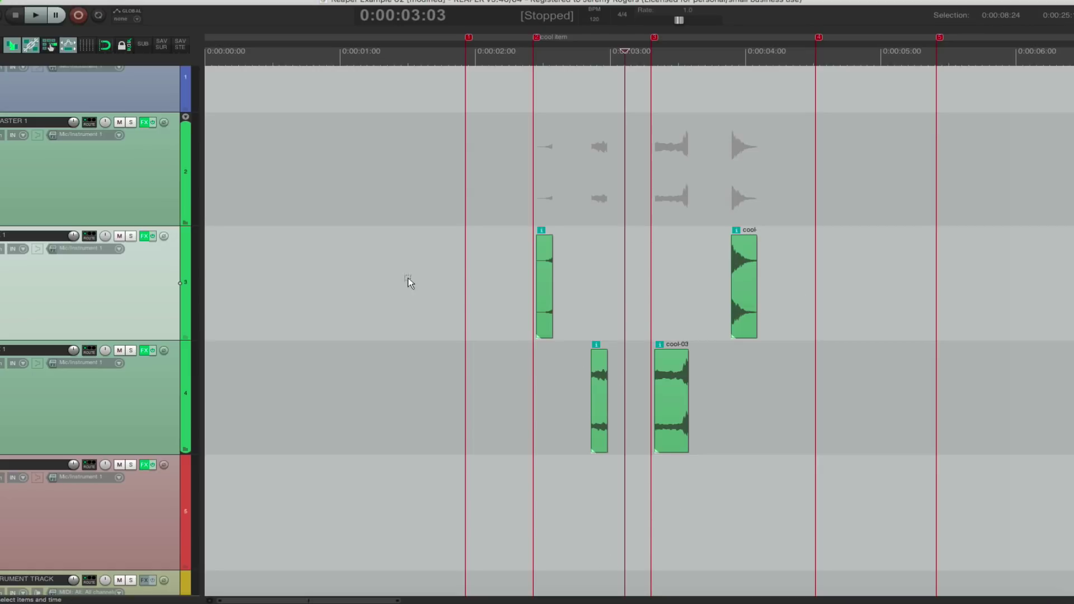
Step: Convert the MASTER 1 folder track with its two child tracks into a subproject, accepting the snapshot paste of the sends
click(118, 185)
scroll(378, 269, up, 1)
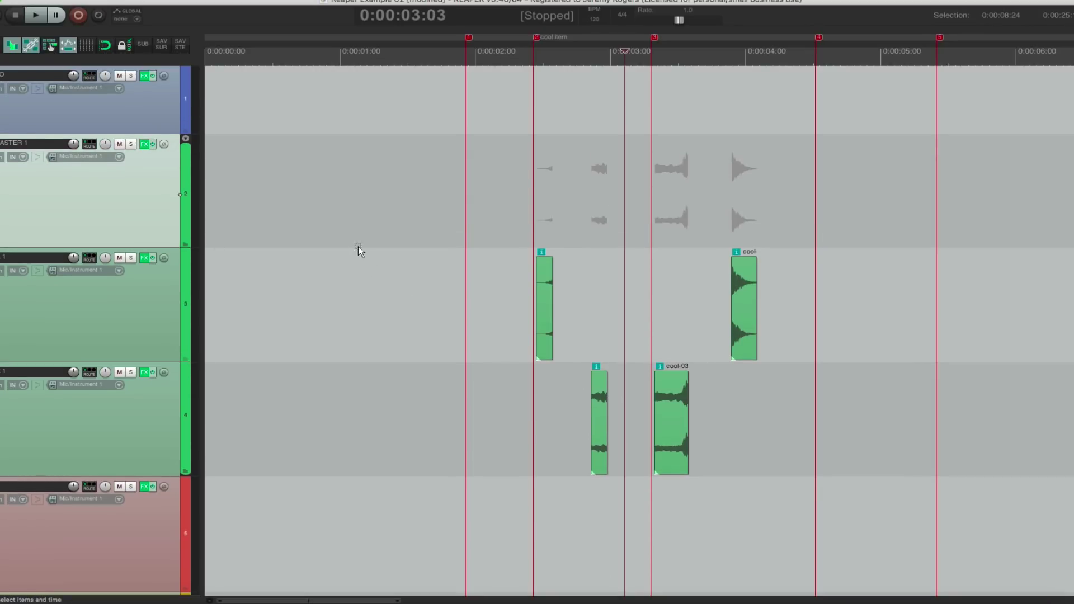
shift+click(151, 433)
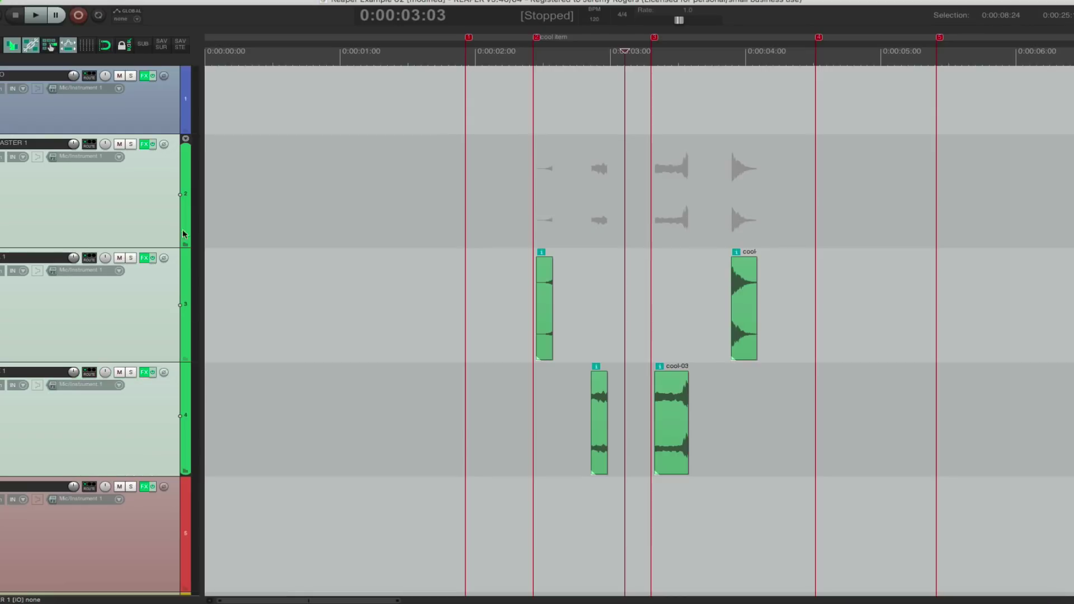
click(154, 213)
key(Home)
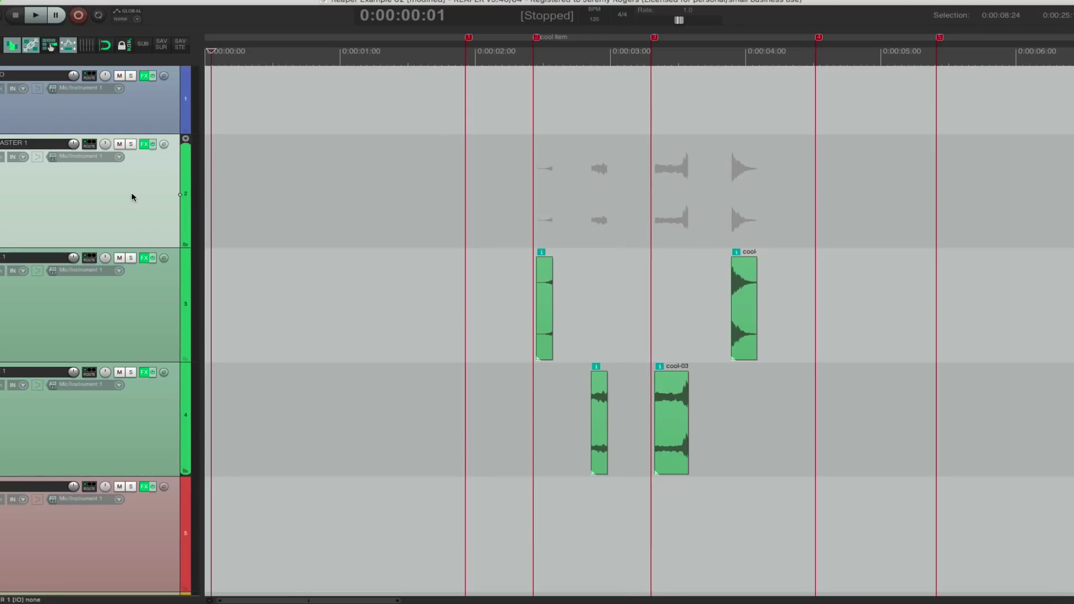
click(144, 45)
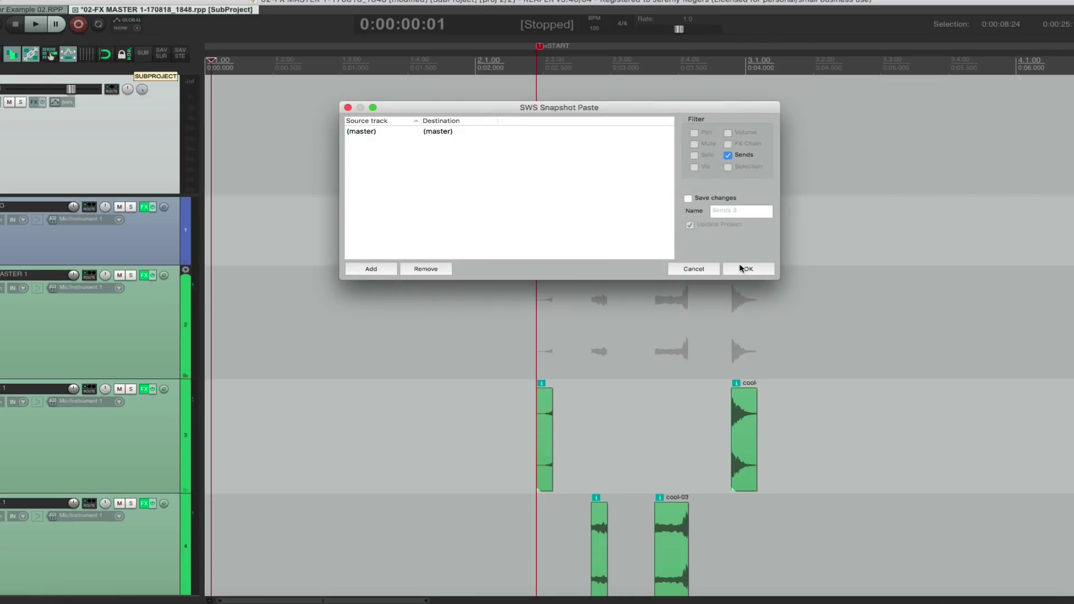
click(742, 269)
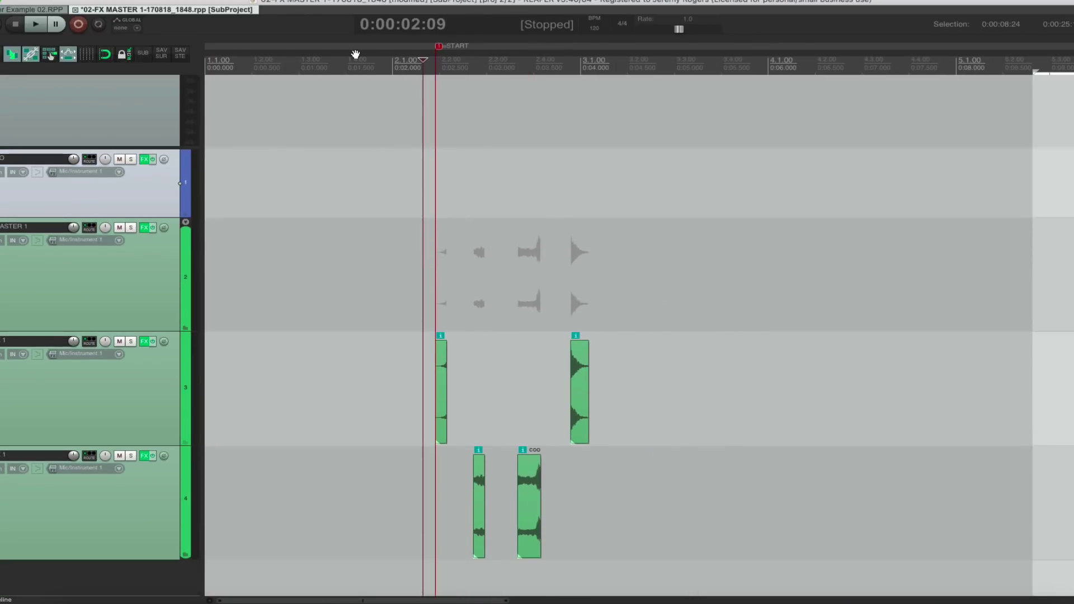
Step: Move the subproject's END marker back to just after item cool-04
scroll(544, 103, down, 4)
scroll(625, 130, down, 4)
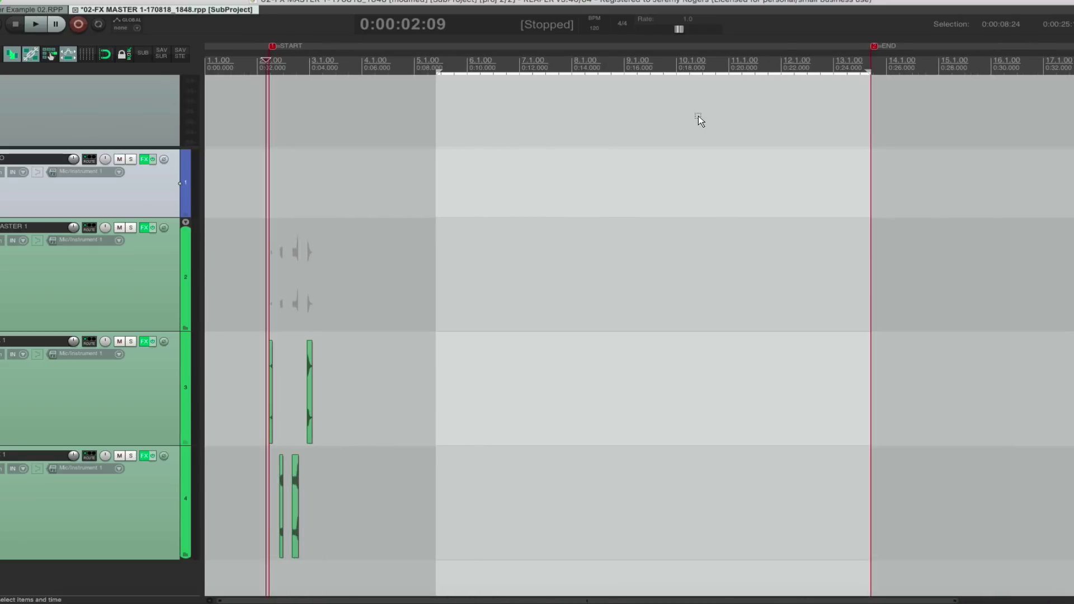
mouse_move(764, 49)
mouse_down()
mouse_move(206, 53)
mouse_move(319, 76)
mouse_move(311, 94)
mouse_up()
click(281, 280)
scroll(321, 293, up, 6)
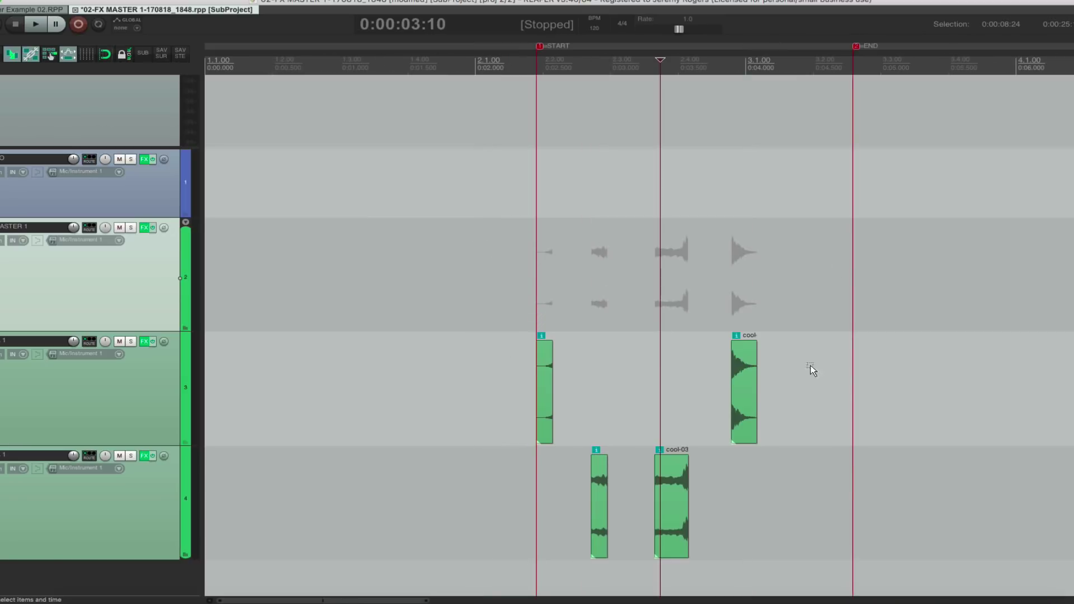
drag(856, 47, 768, 48)
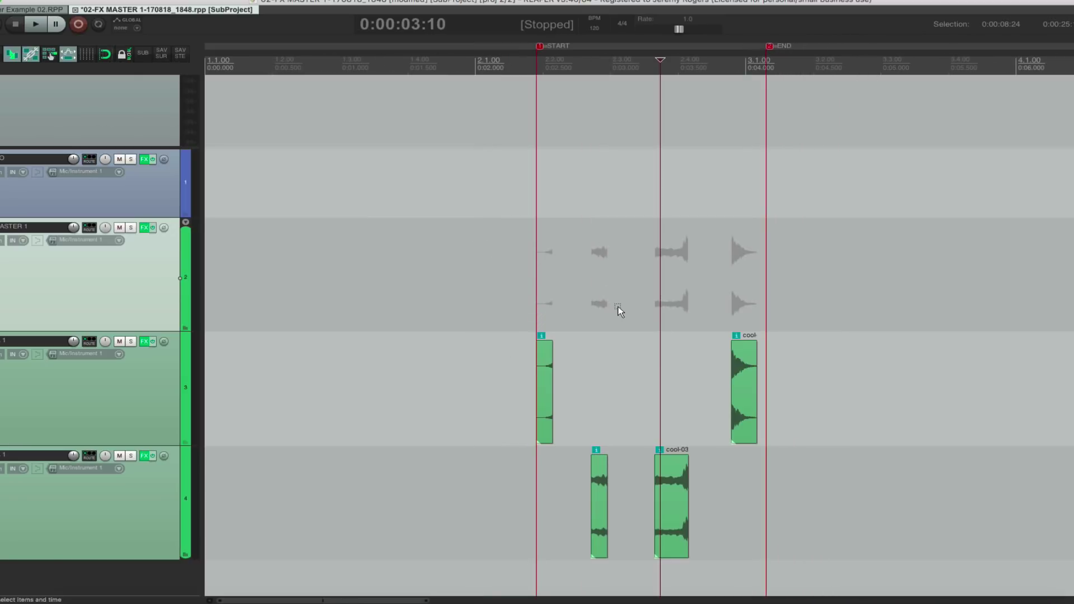
Step: Save the subproject, also using the SAVE STEREO command
click(618, 308)
click(625, 299)
key(super+s)
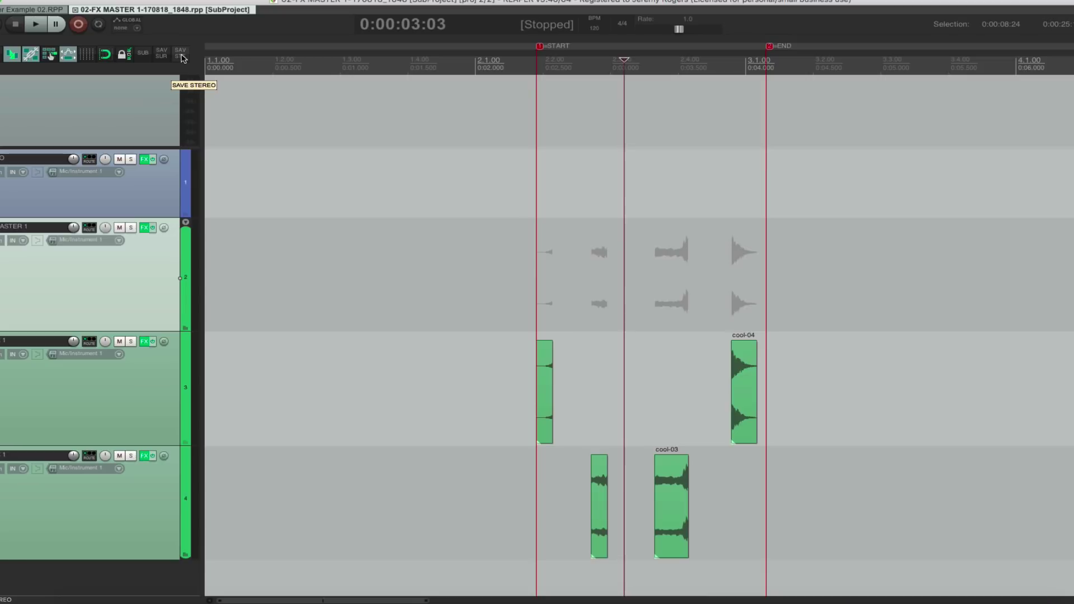
click(181, 56)
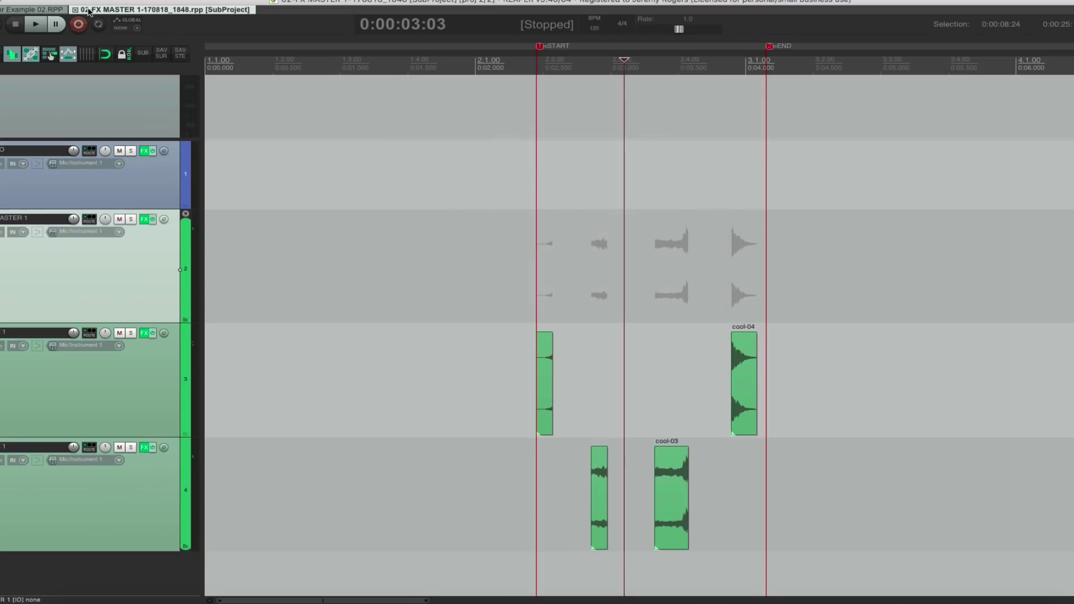
Step: In the Example 02 project, trim the end of the subproject item to just after its fourth sound and select it
click(50, 9)
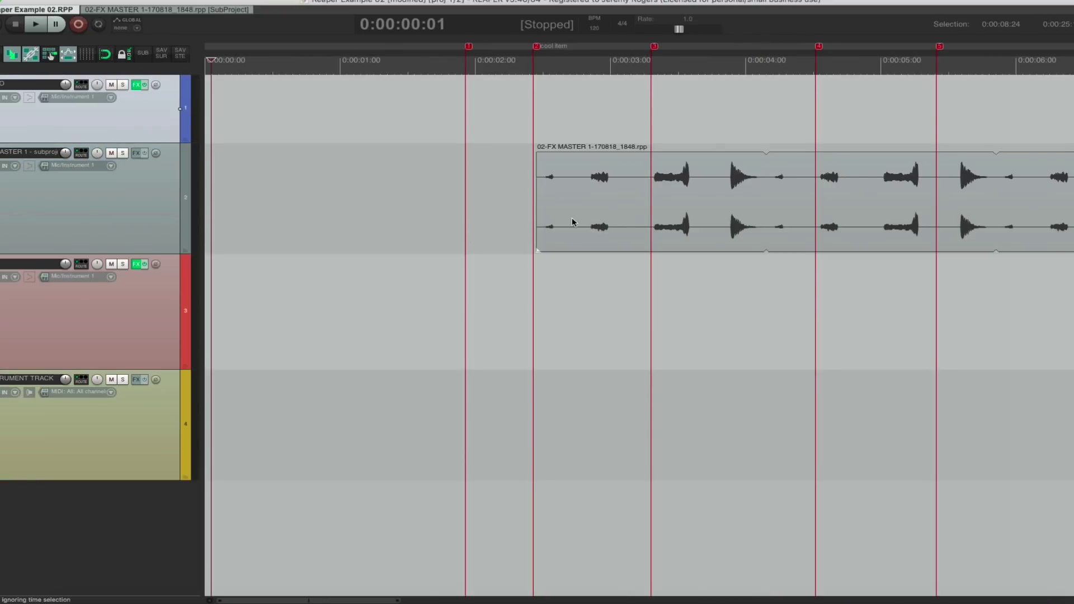
scroll(572, 222, down, 5)
click(515, 191)
scroll(515, 191, up, 3)
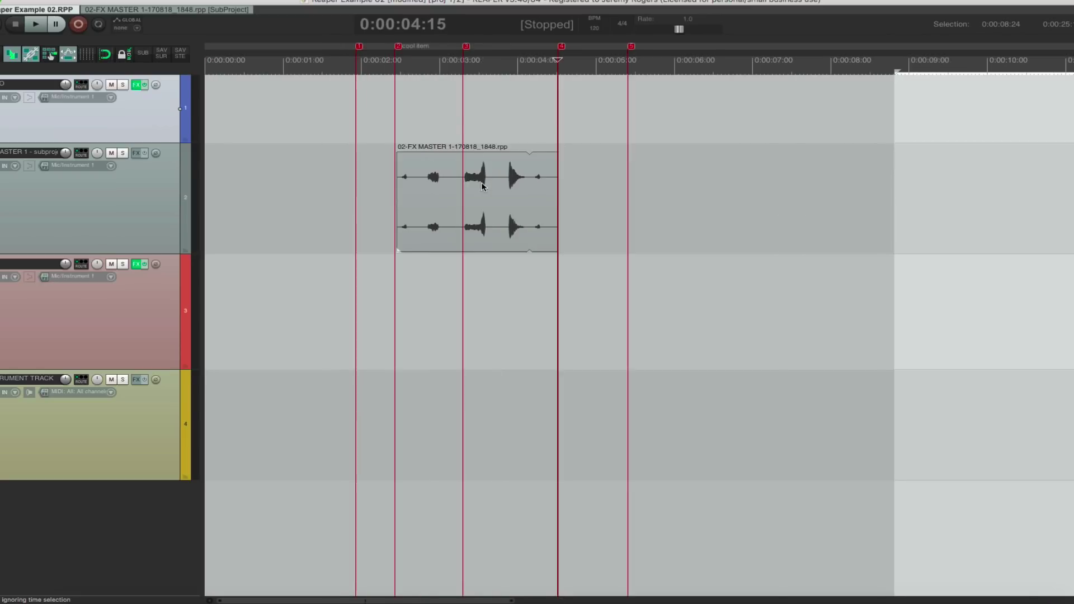
drag(669, 178, 636, 177)
click(417, 173)
scroll(521, 223, up, 3)
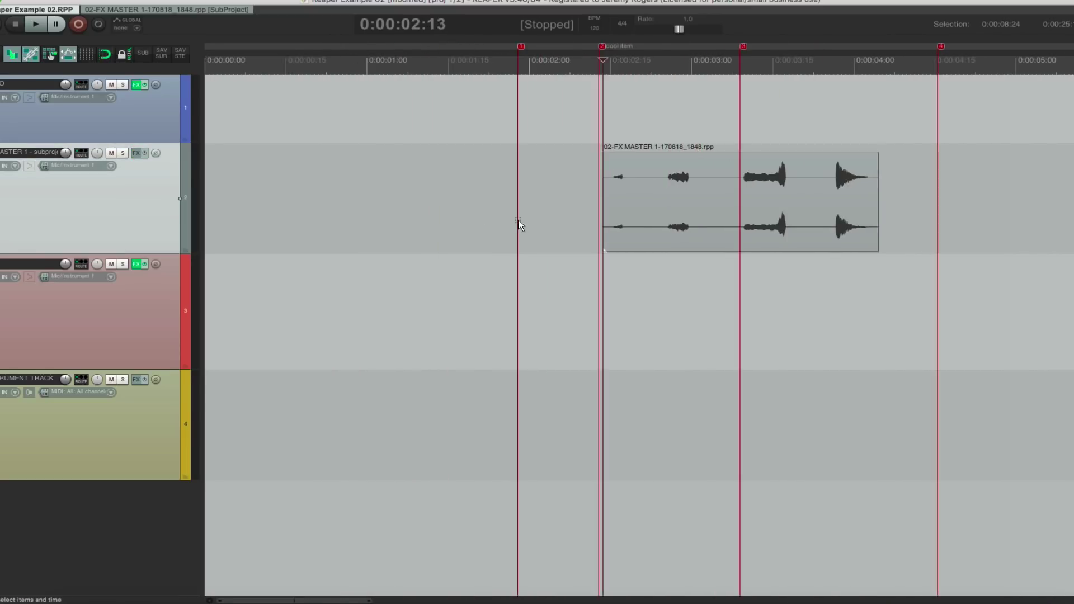
click(711, 183)
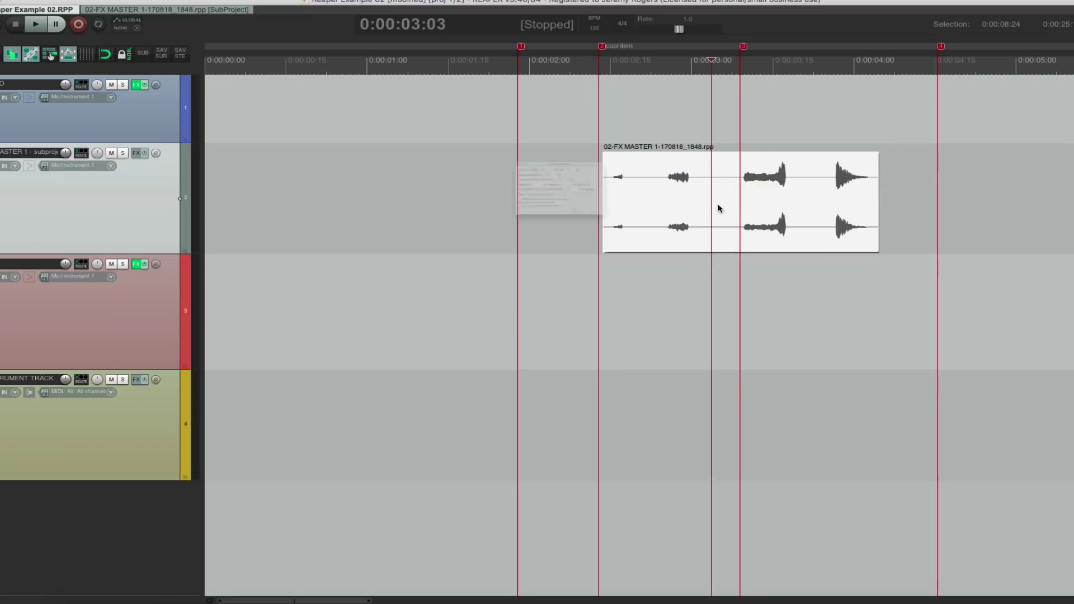
Step: Auto-split the subproject item at its silences, removing the gaps so its four sounds become separate items
key(ctrl+alt+t)
click(614, 261)
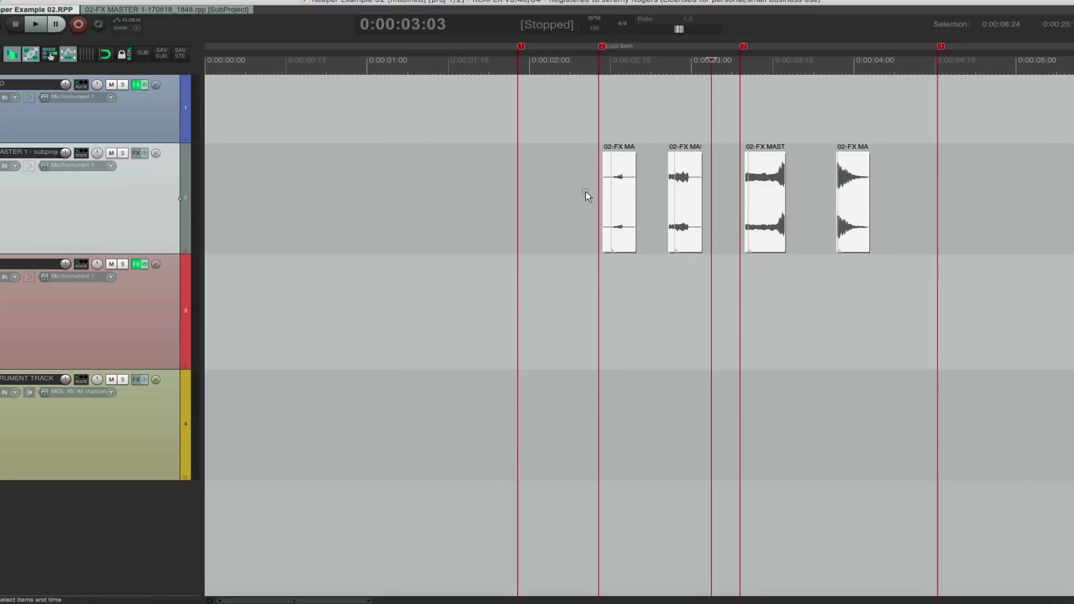
Step: Batch-rename the four split items as Name-01 through Name-04
drag(586, 191, 1014, 205)
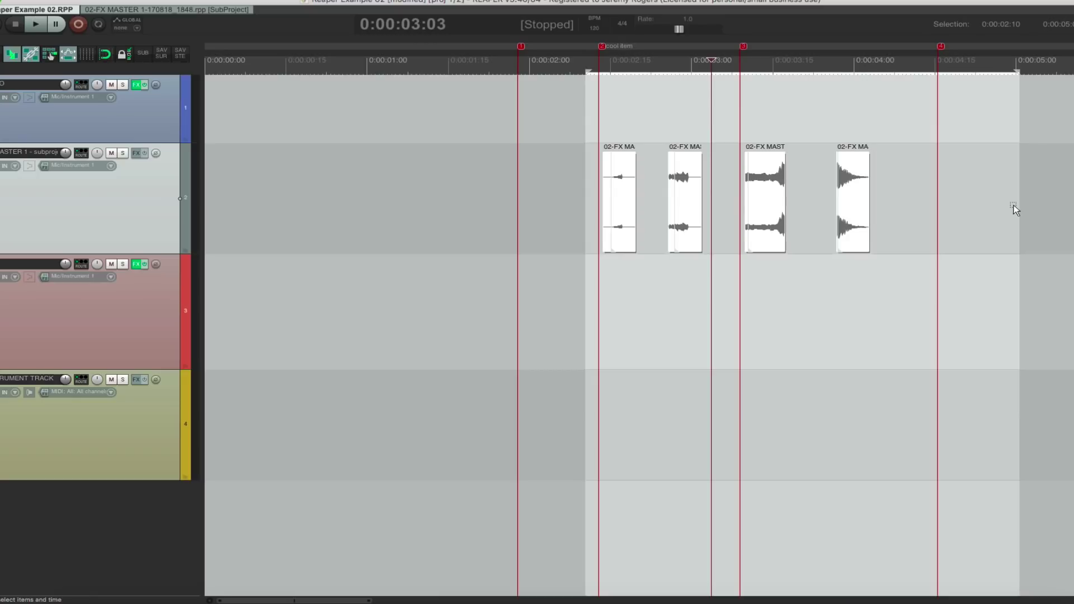
key(F2)
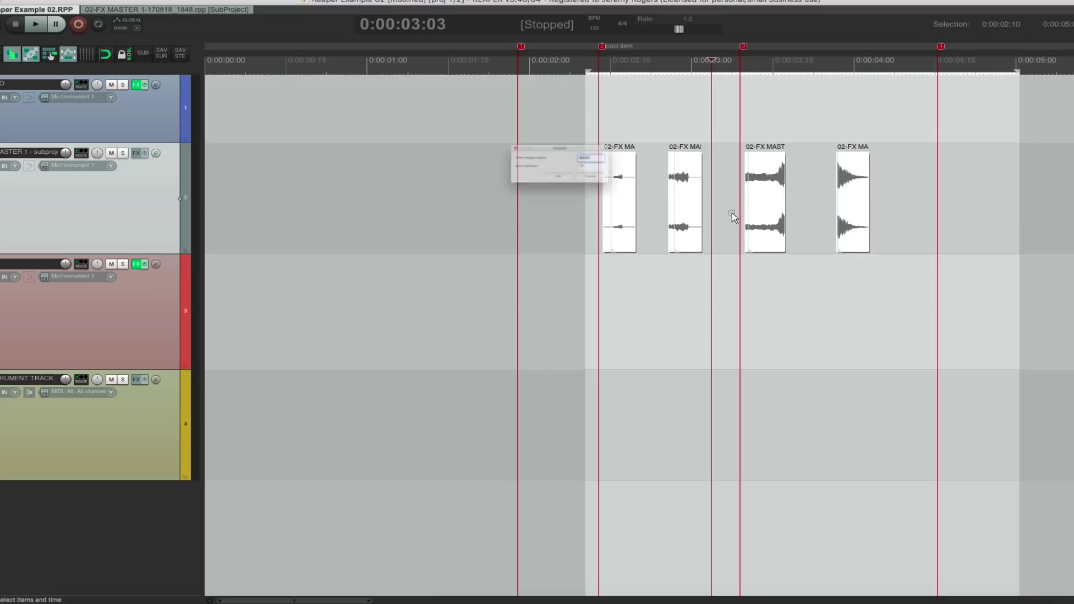
key(Return)
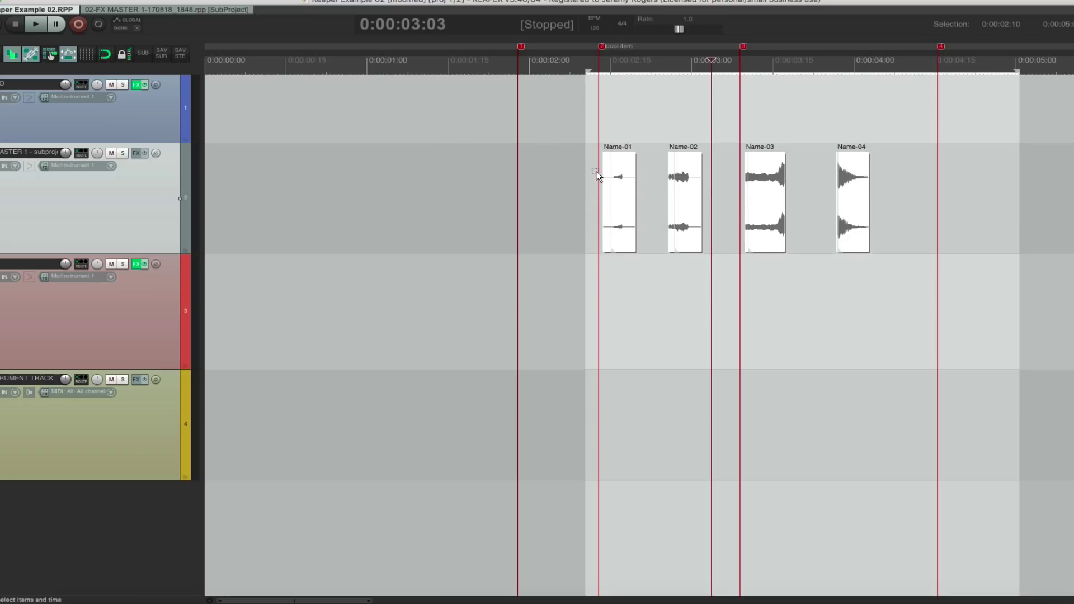
Step: Open the render settings for the four named items, close them without rendering, and clear the item and time selections
drag(596, 171, 986, 233)
key(super+alt+r)
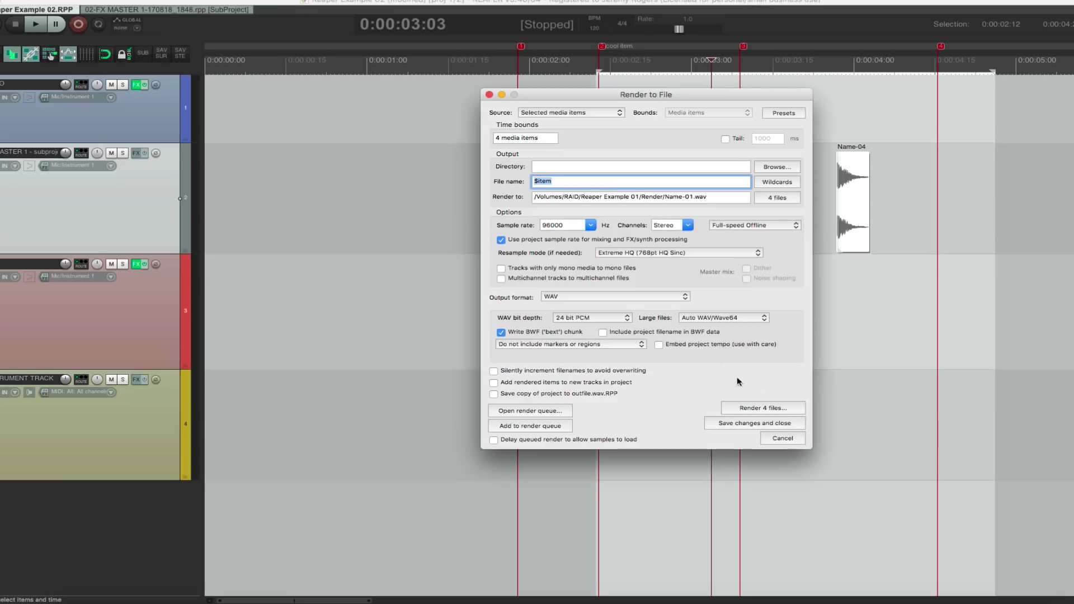
click(797, 421)
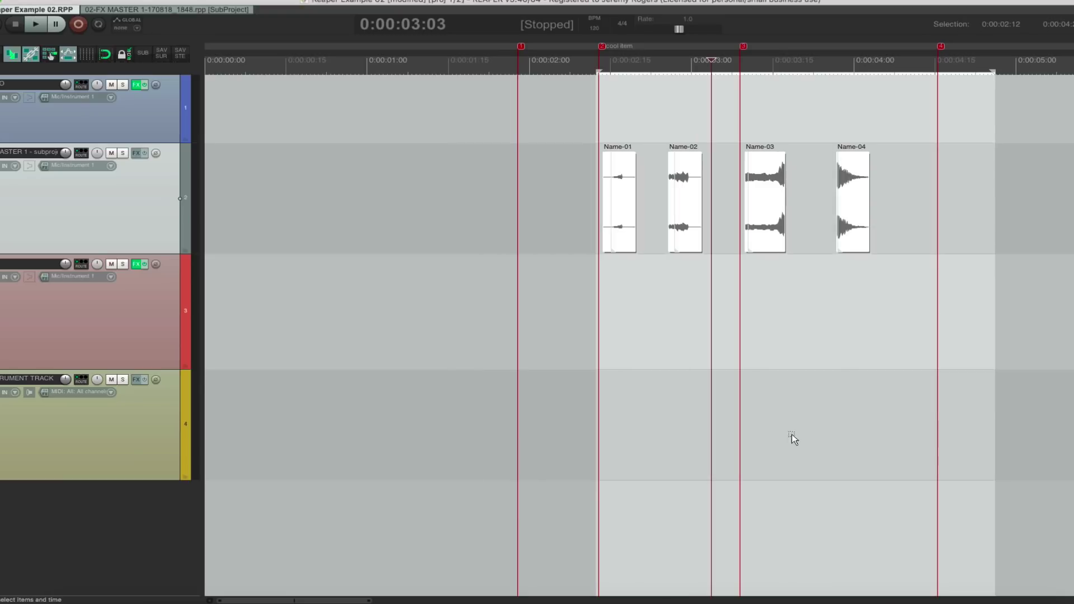
click(595, 180)
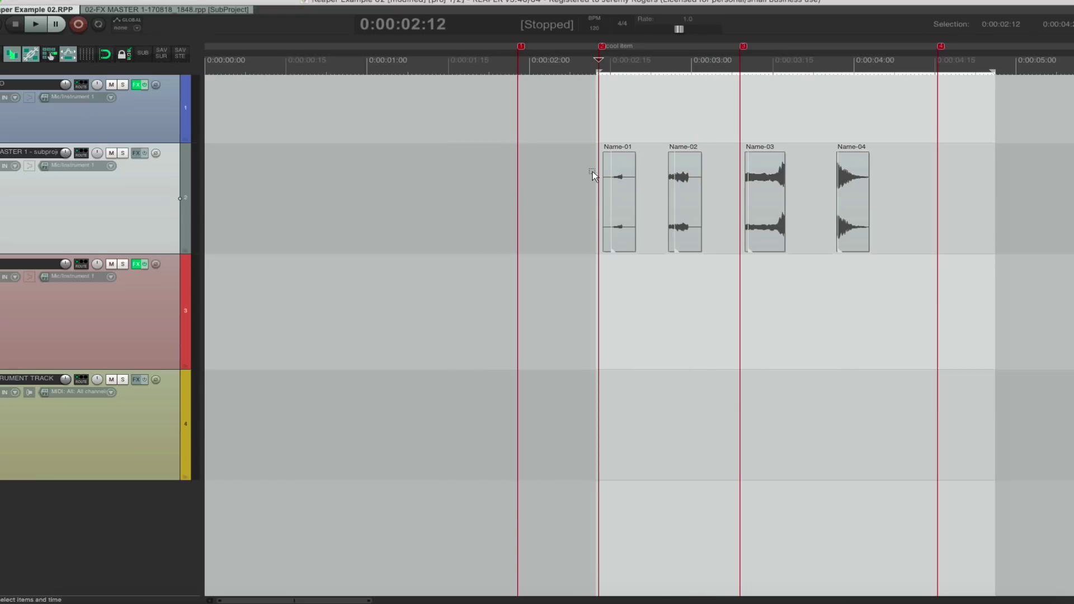
click(592, 174)
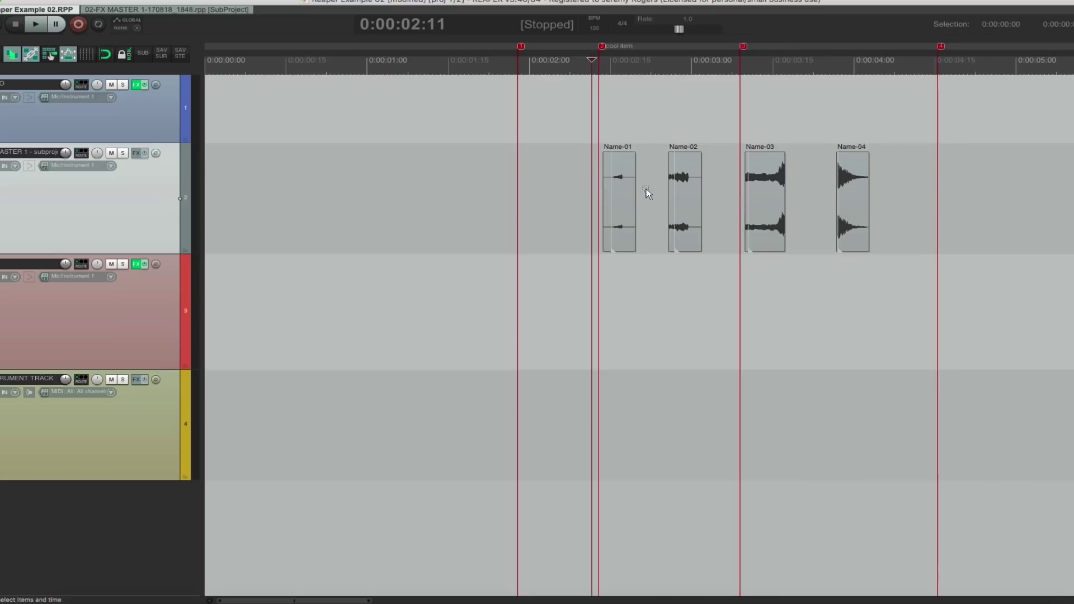
Step: Open the subproject from item Name-03, fade cool-03 in and out around its middle, and save before returning to Example 02
double_click(771, 183)
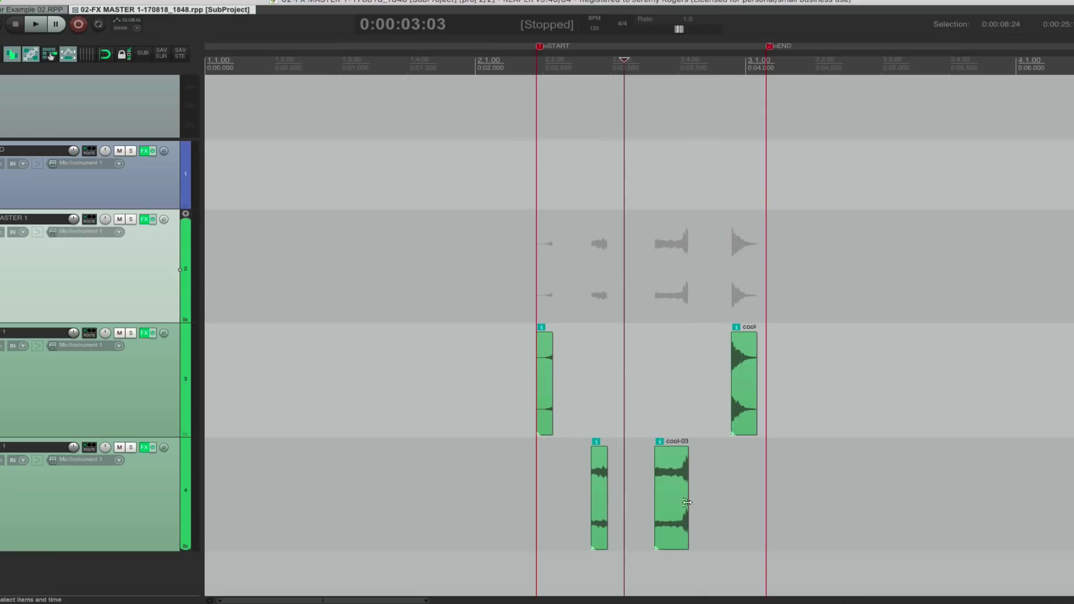
click(674, 486)
scroll(677, 480, up, 3)
mouse_move(665, 490)
mouse_down()
mouse_move(668, 502)
mouse_move(671, 493)
mouse_up()
click(663, 401)
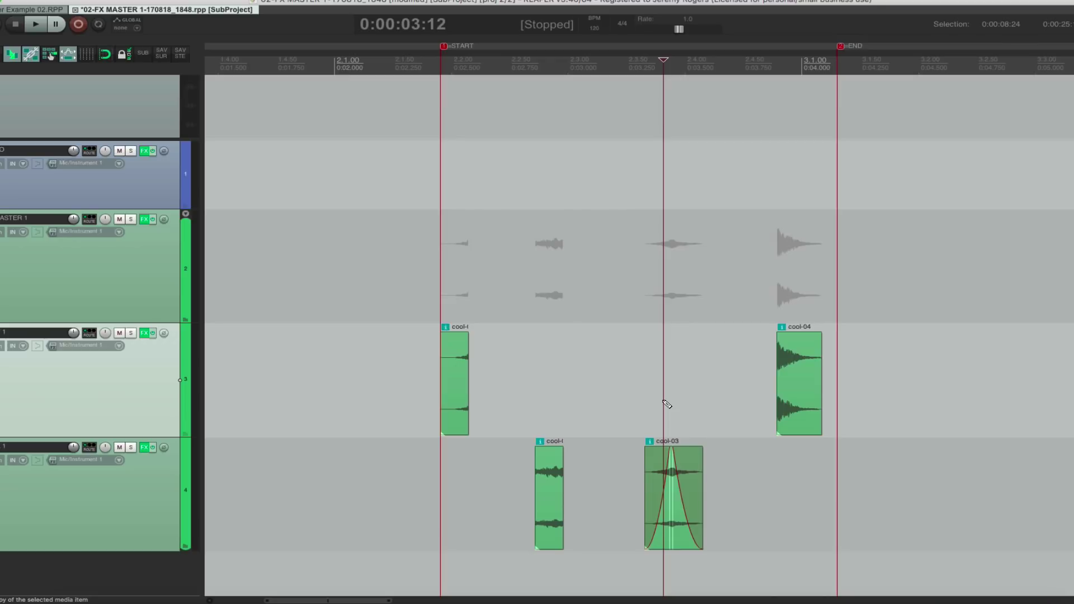
key(super+s)
click(50, 10)
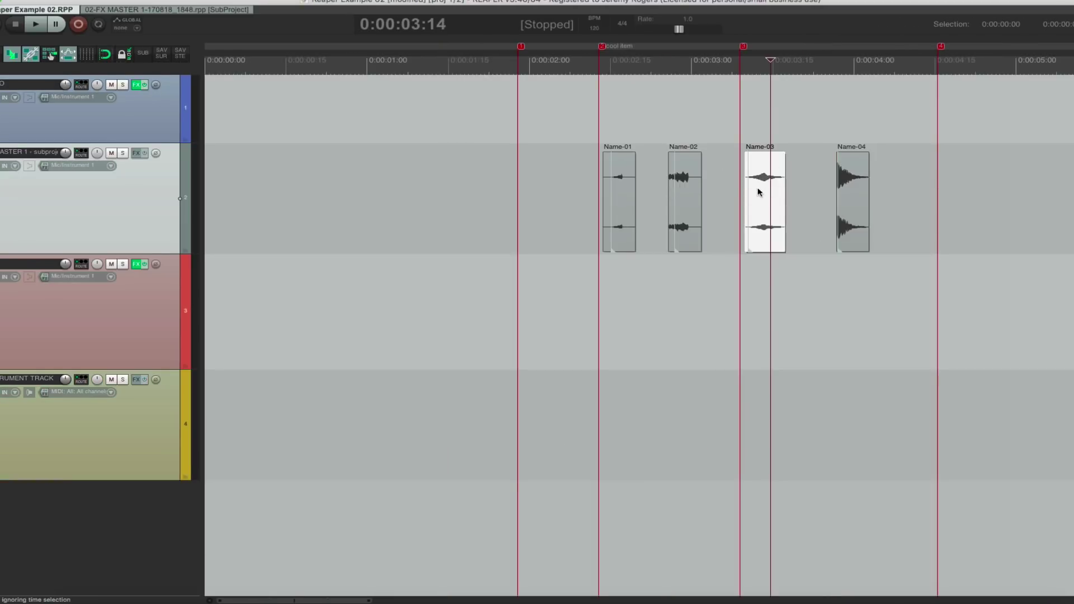
Step: Select only item Name-03, open its render settings, and close them without rendering
click(753, 138)
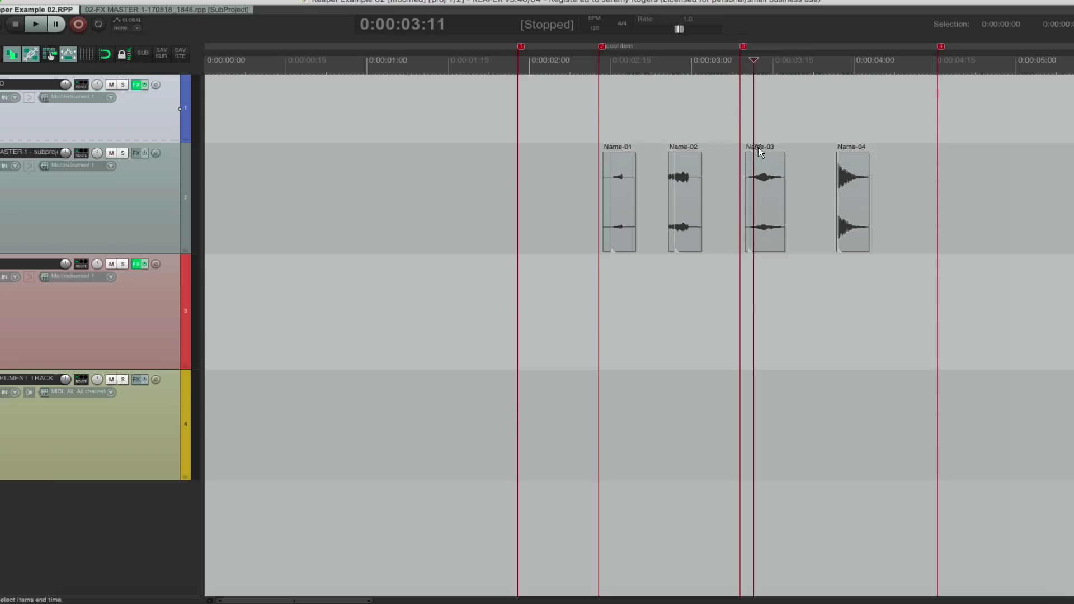
click(753, 166)
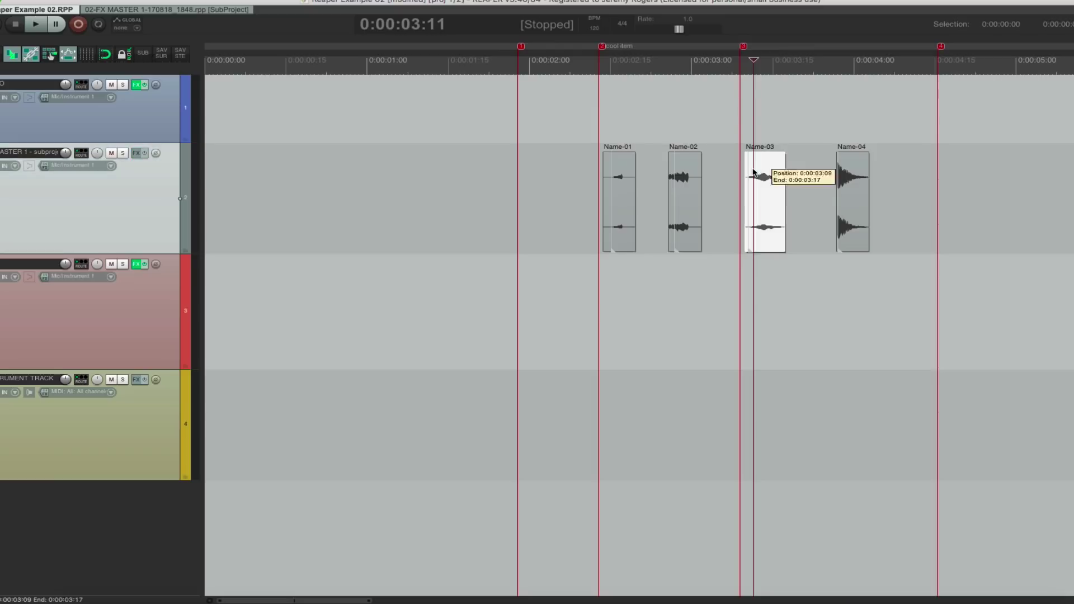
key(super+alt+r)
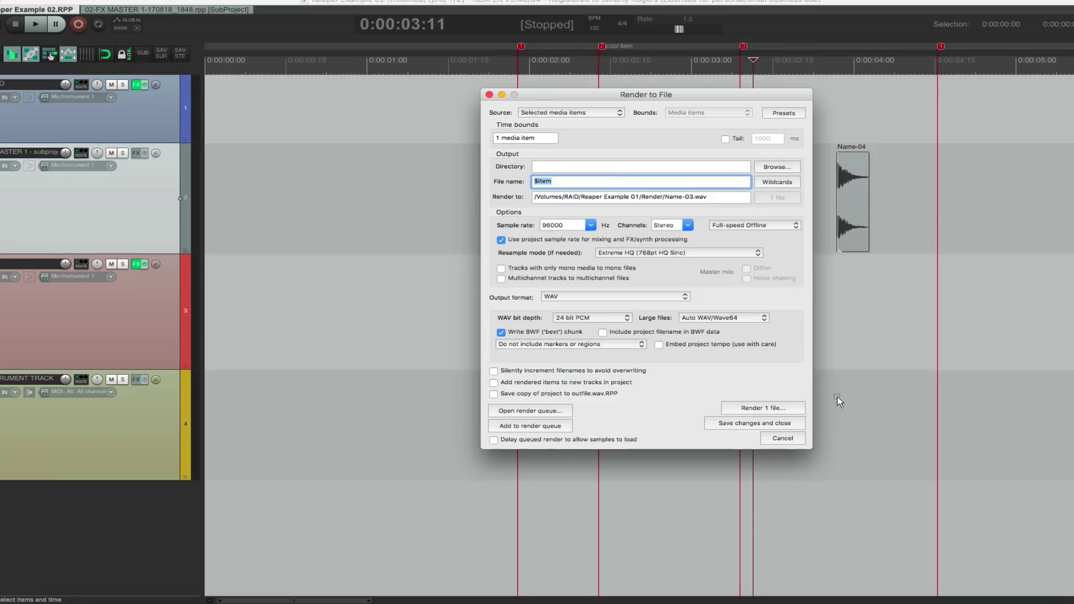
click(783, 470)
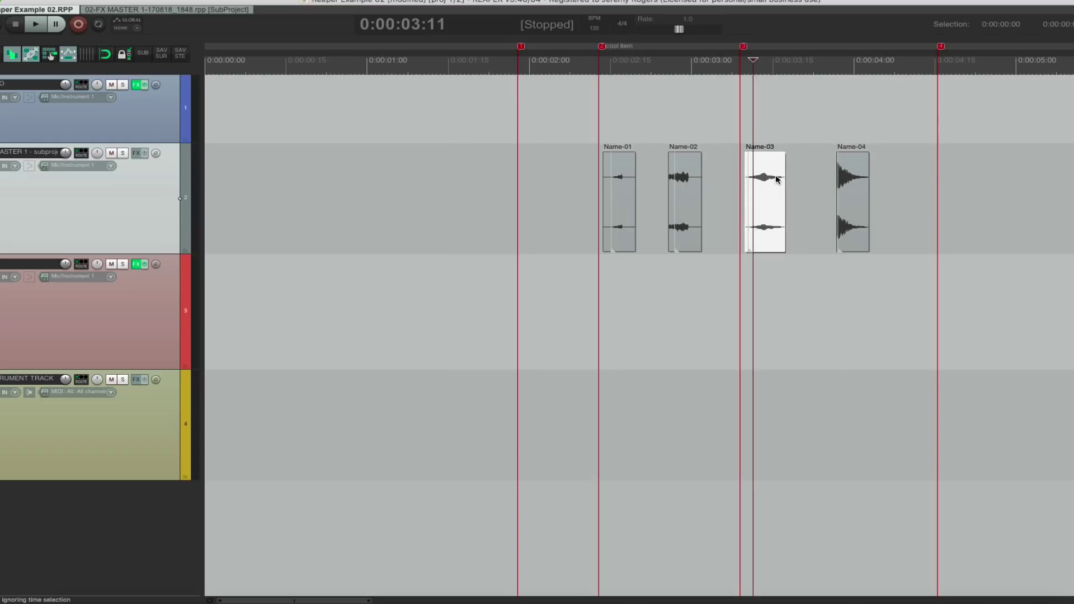
Step: Open the subproject from items Name-03 and Name-04, returning to the Example 02 project each time
double_click(777, 179)
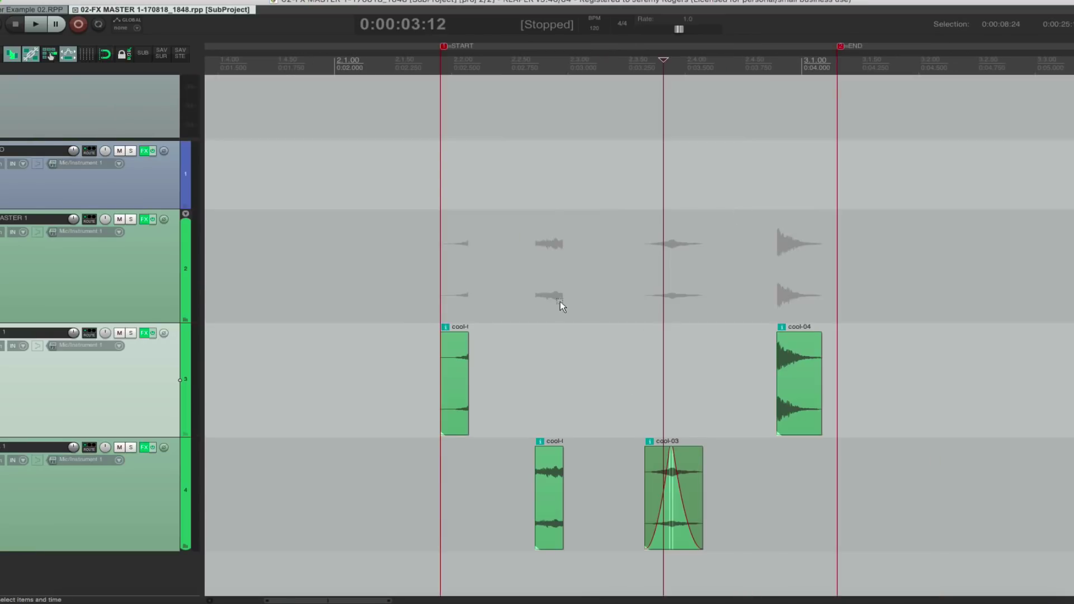
click(49, 10)
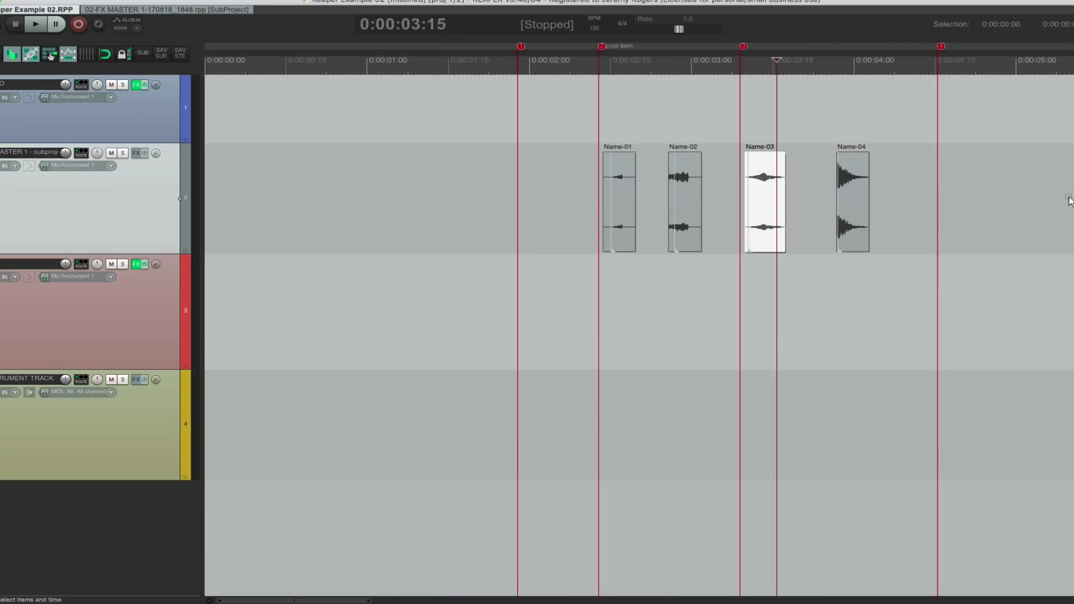
scroll(709, 207, down, 5)
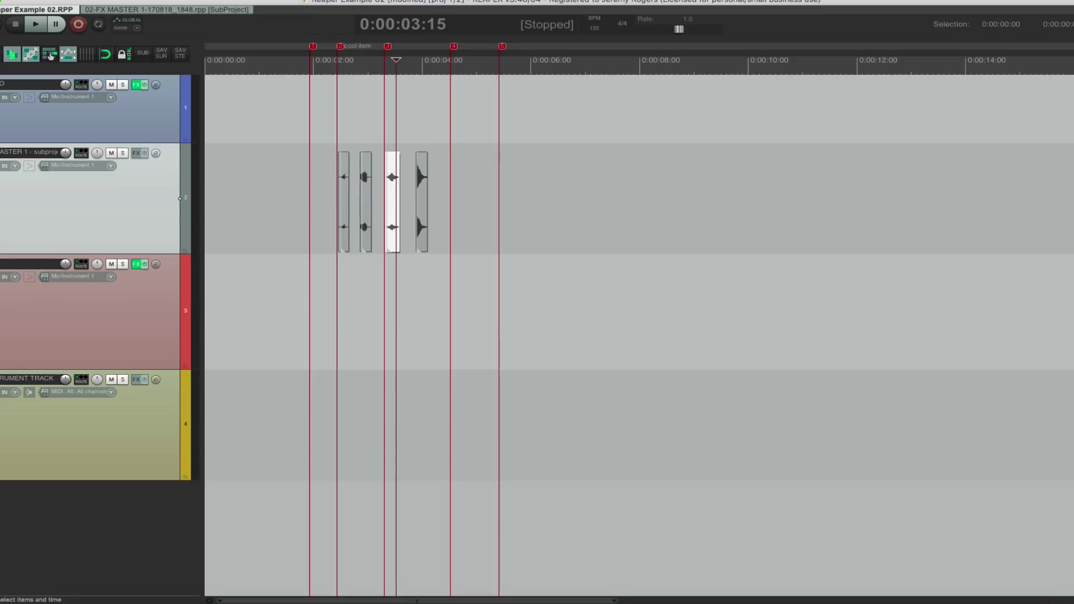
click(354, 132)
scroll(353, 132, up, 4)
click(521, 199)
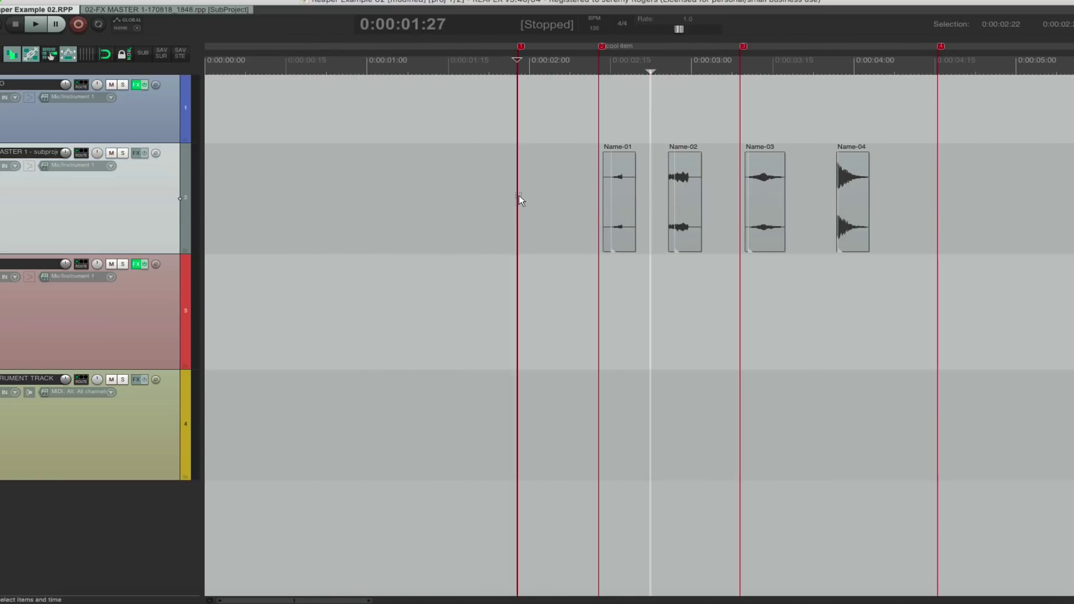
scroll(649, 219, down, 1)
click(542, 132)
scroll(672, 187, up, 3)
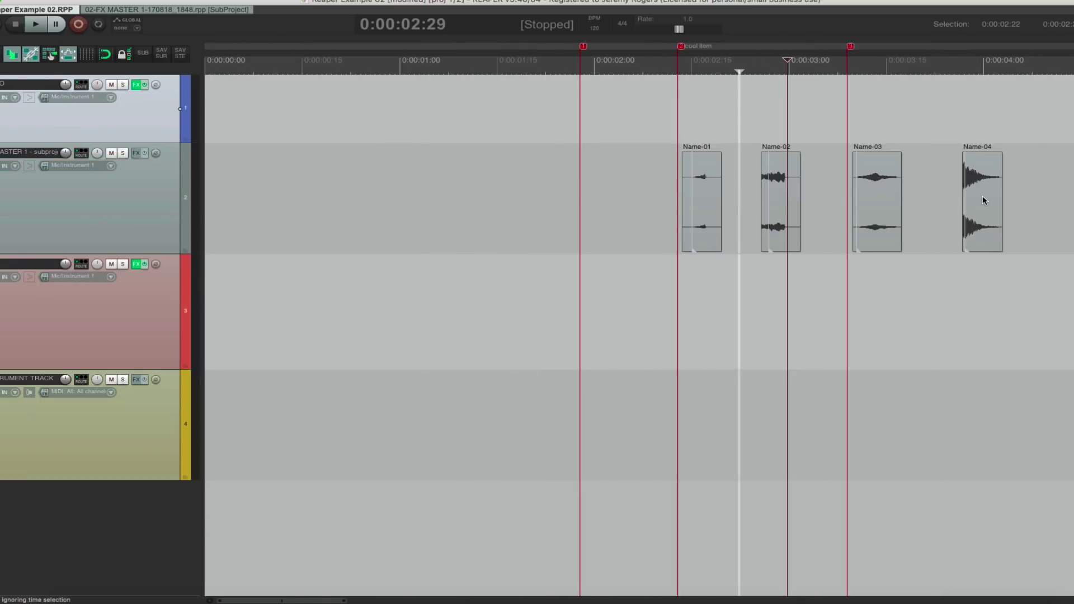
double_click(983, 198)
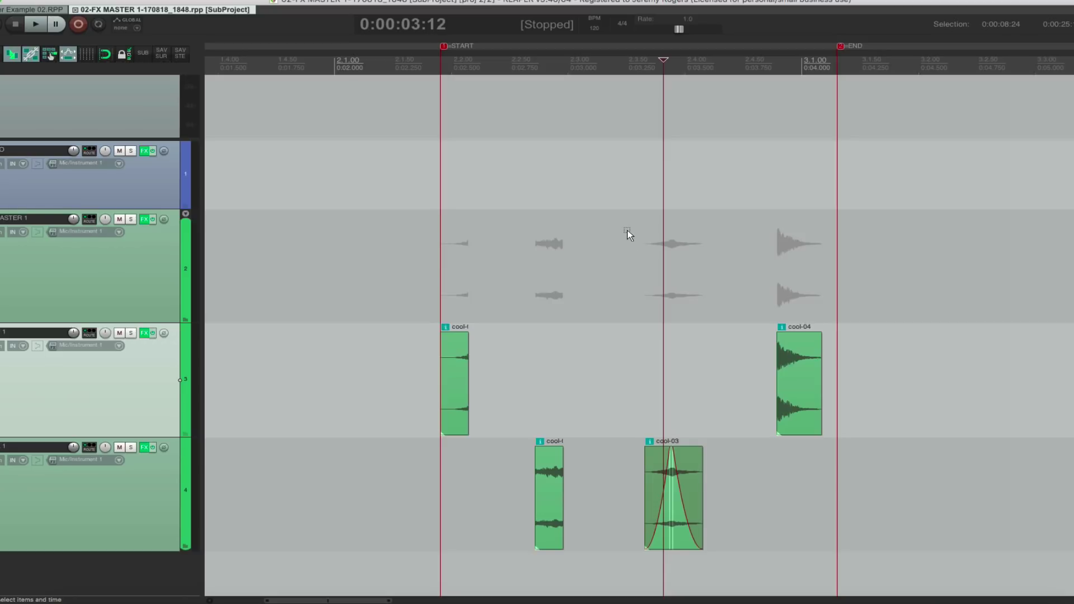
click(55, 10)
Step: Try a fade-in and fade-out on item Name-01 in the Example 02 project
click(702, 196)
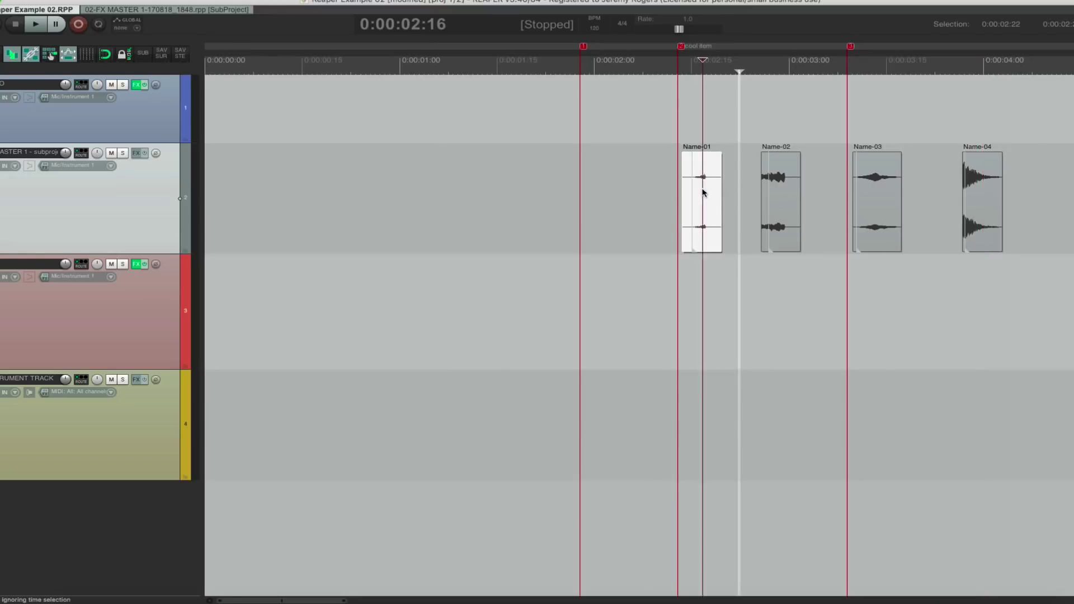
scroll(679, 194, up, 3)
scroll(687, 193, down, 3)
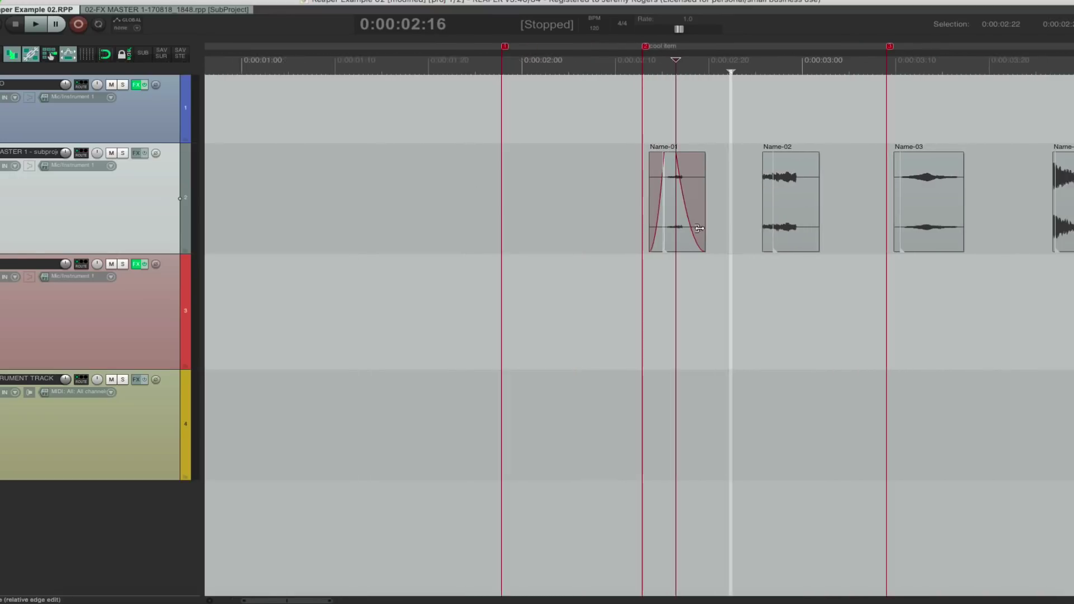
drag(649, 190, 734, 189)
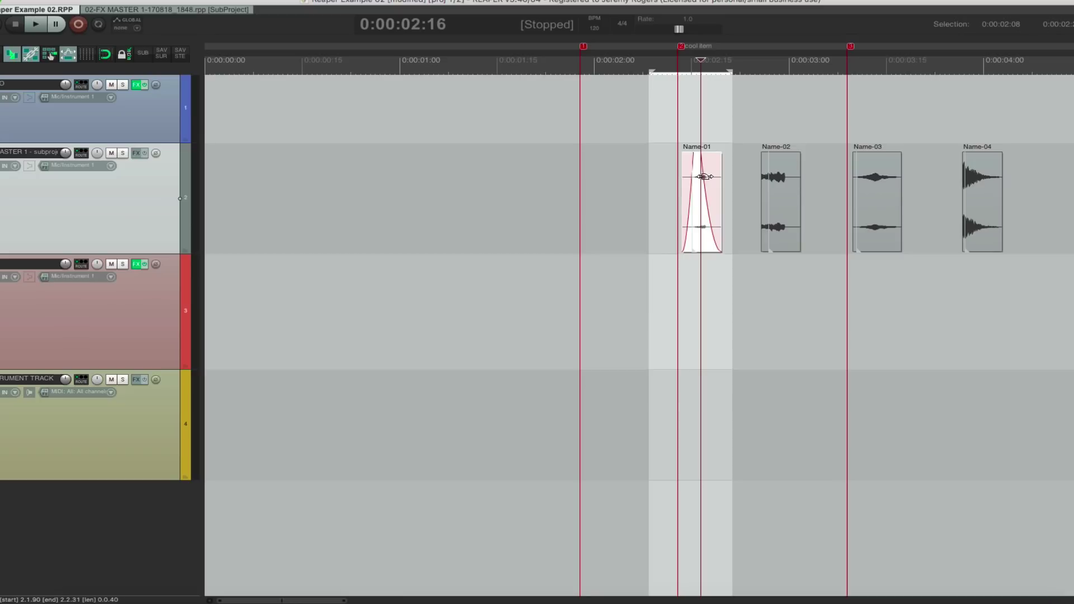
click(730, 184)
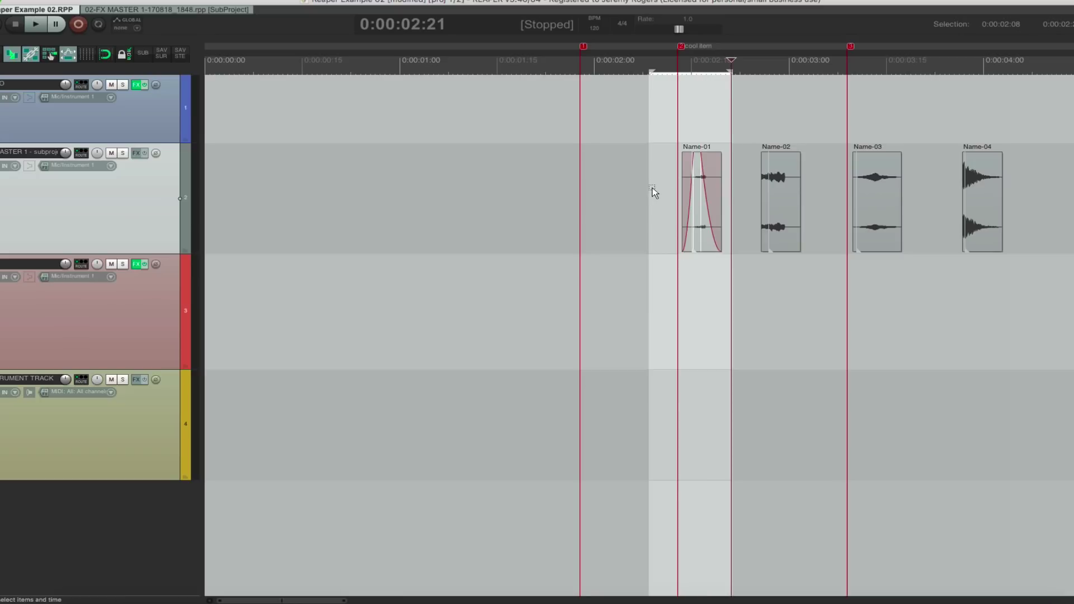
click(652, 187)
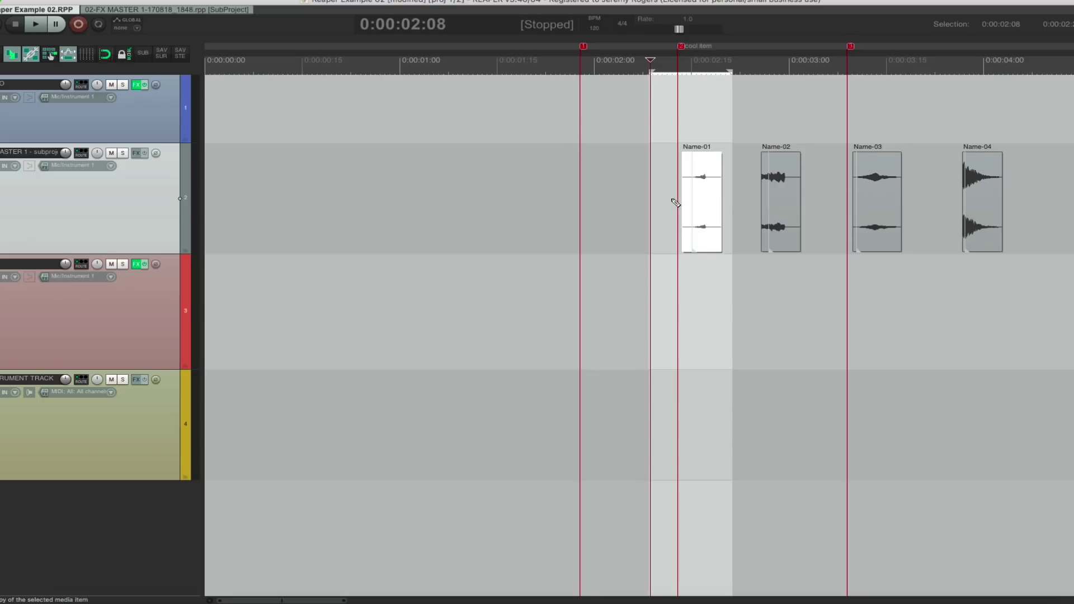
click(655, 190)
Step: Normalize the items Name-01 through Name-04 together and fade each of them in and out
drag(659, 188, 1062, 212)
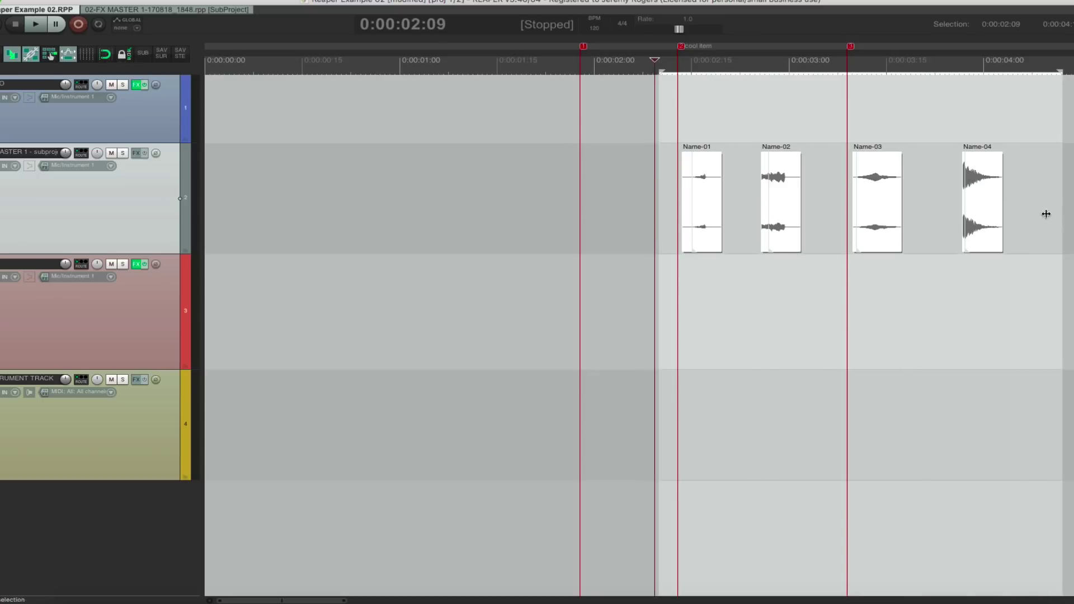
key(ctrl+shift+n)
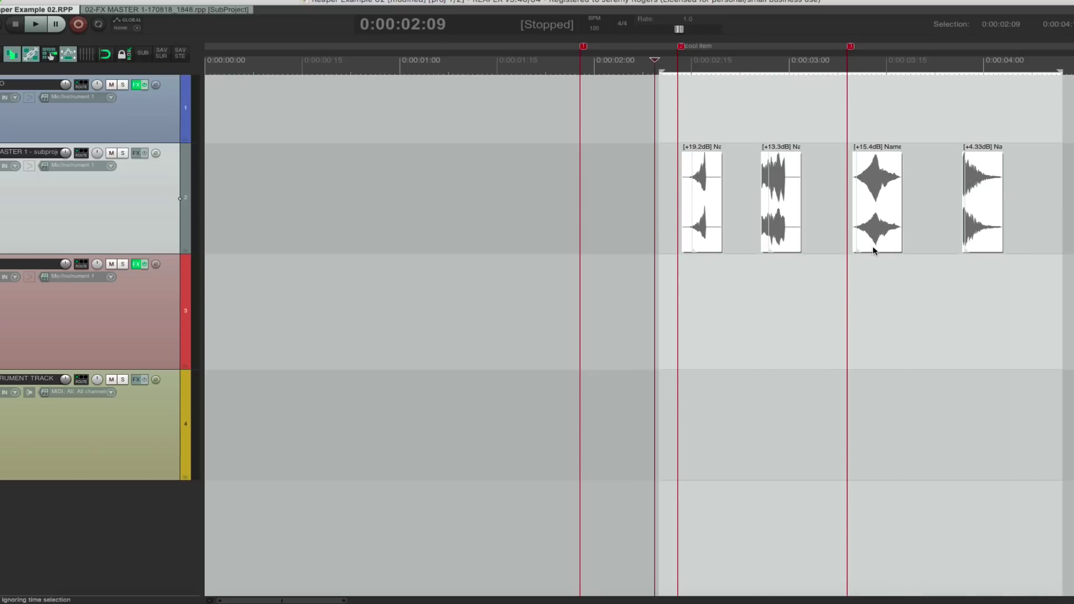
drag(644, 192, 1063, 207)
Step: Check the render settings for the four normalized items and cancel without rendering
key(ctrl+alt+r)
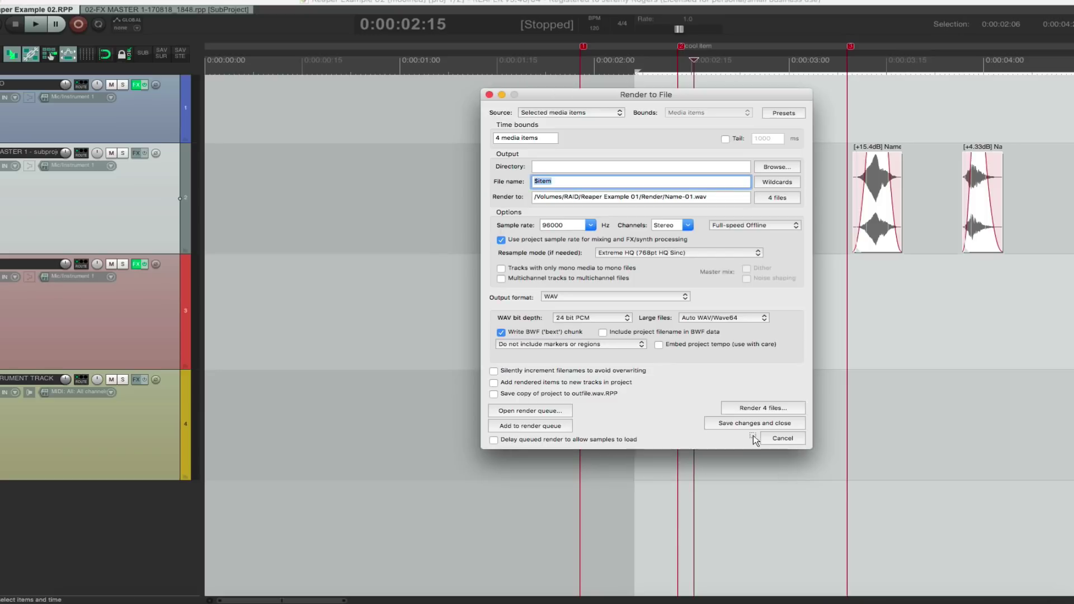
click(783, 439)
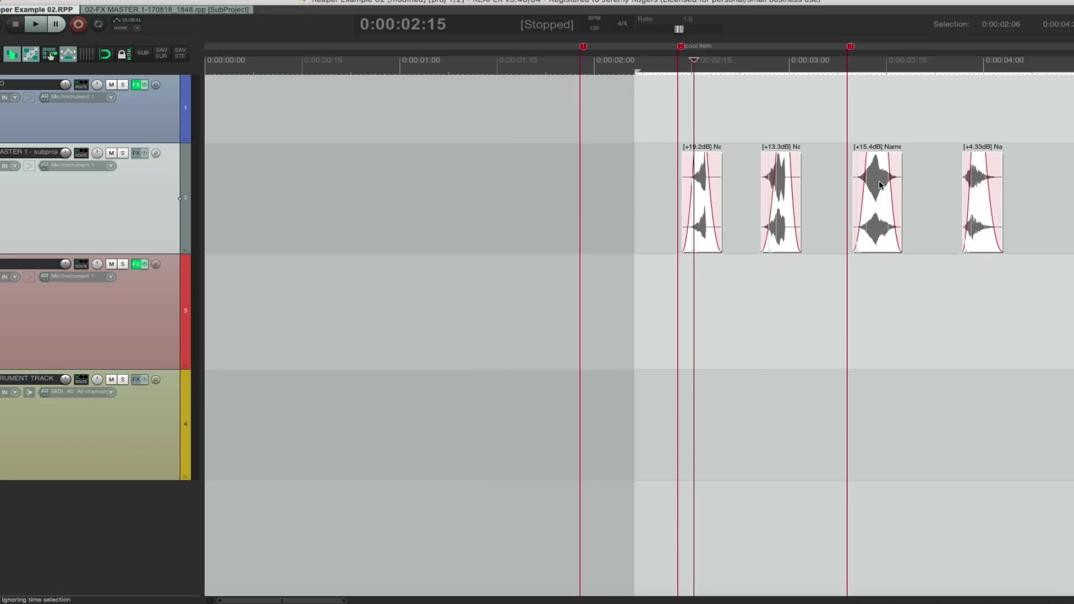
Step: In the subproject, split item cool-03 near its middle and give each half its own fade-in and fade-out
double_click(849, 208)
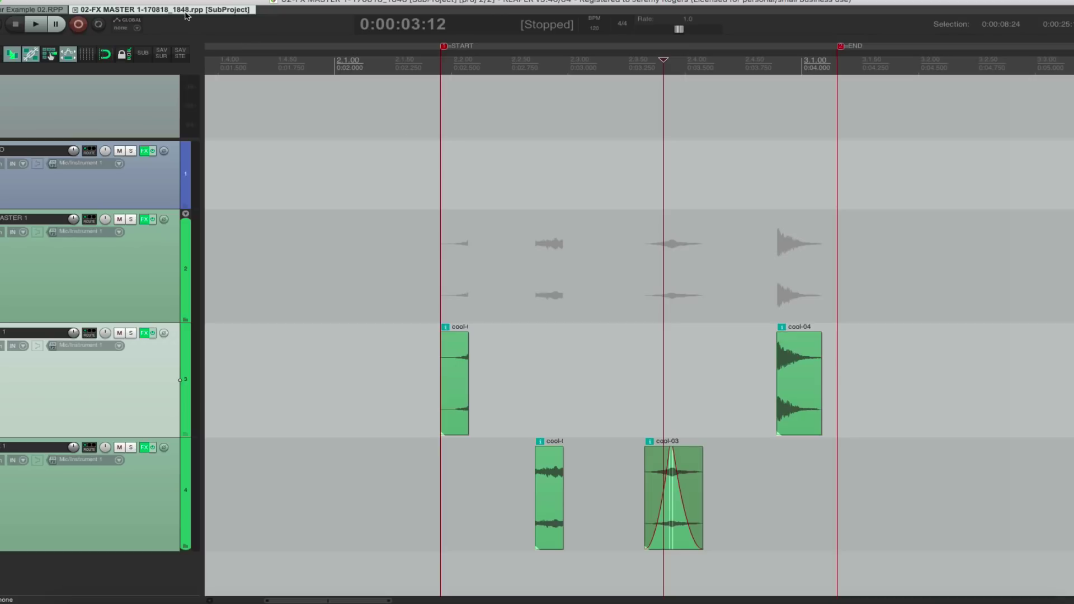
click(16, 8)
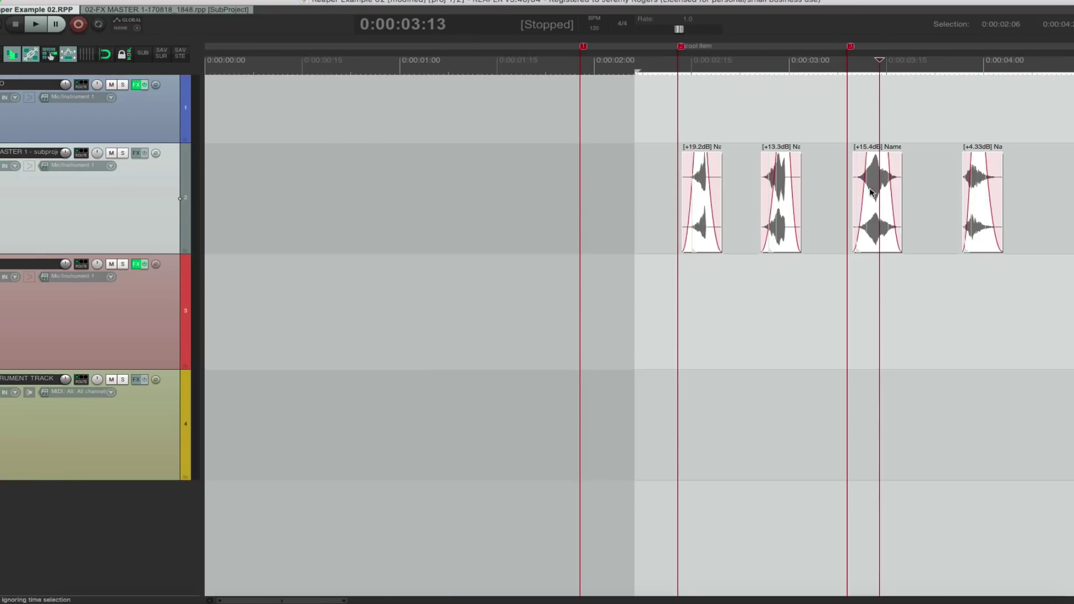
click(176, 10)
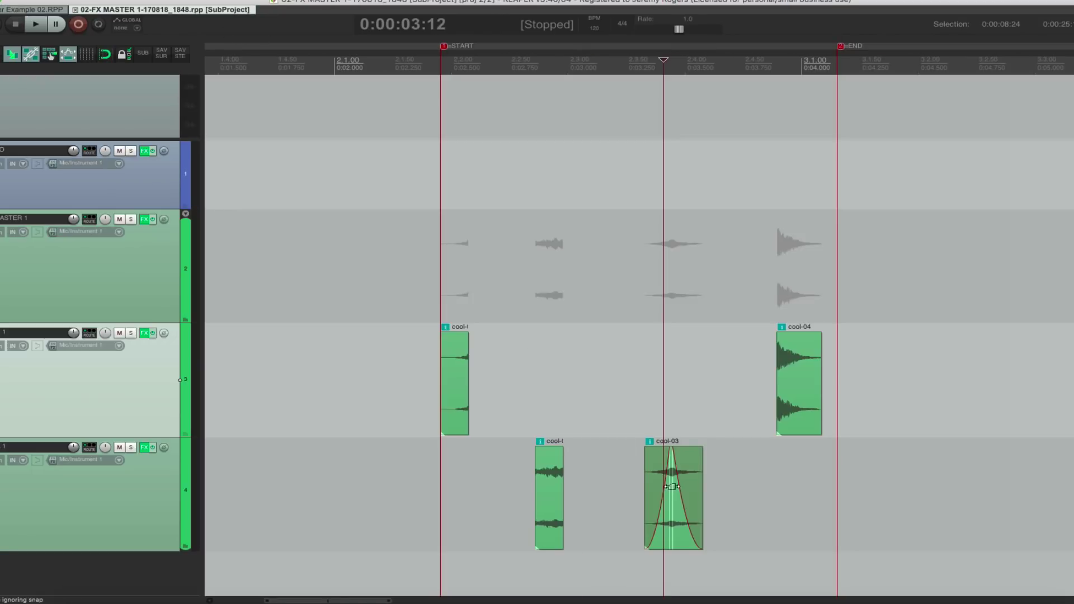
click(673, 484)
key(s)
scroll(673, 483, up, 5)
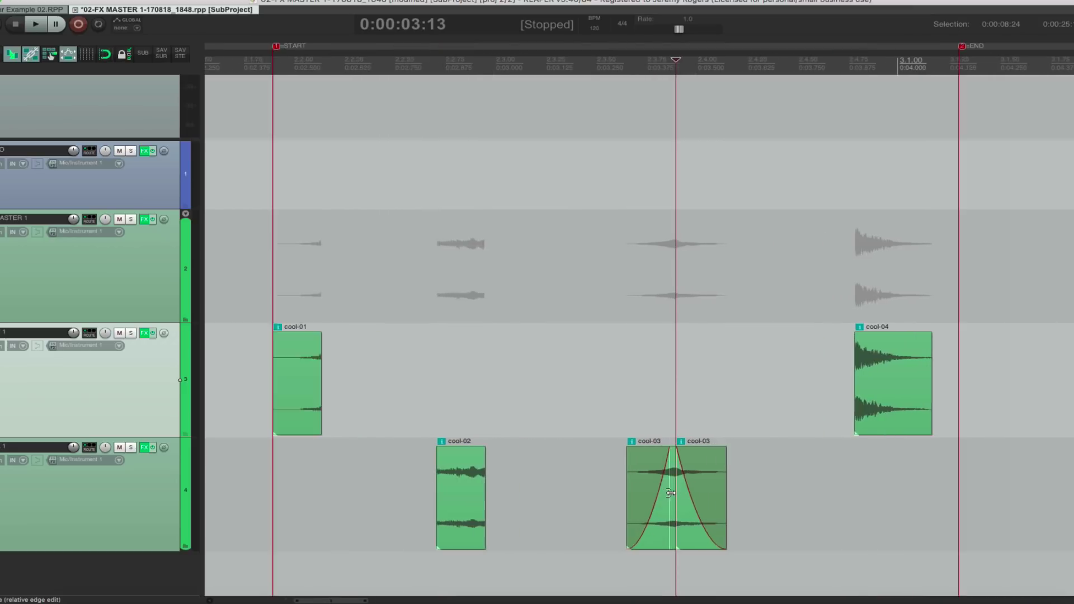
click(633, 486)
drag(683, 487, 703, 487)
Step: Save the subproject and return to the Example 02 project
scroll(593, 472, down, 5)
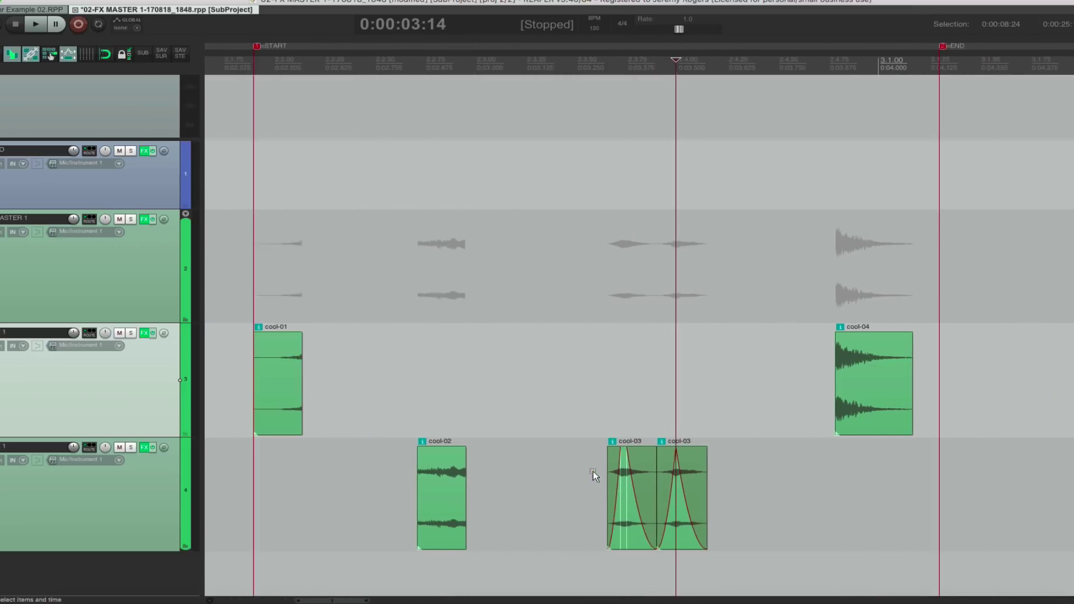
click(527, 385)
key(ctrl+s)
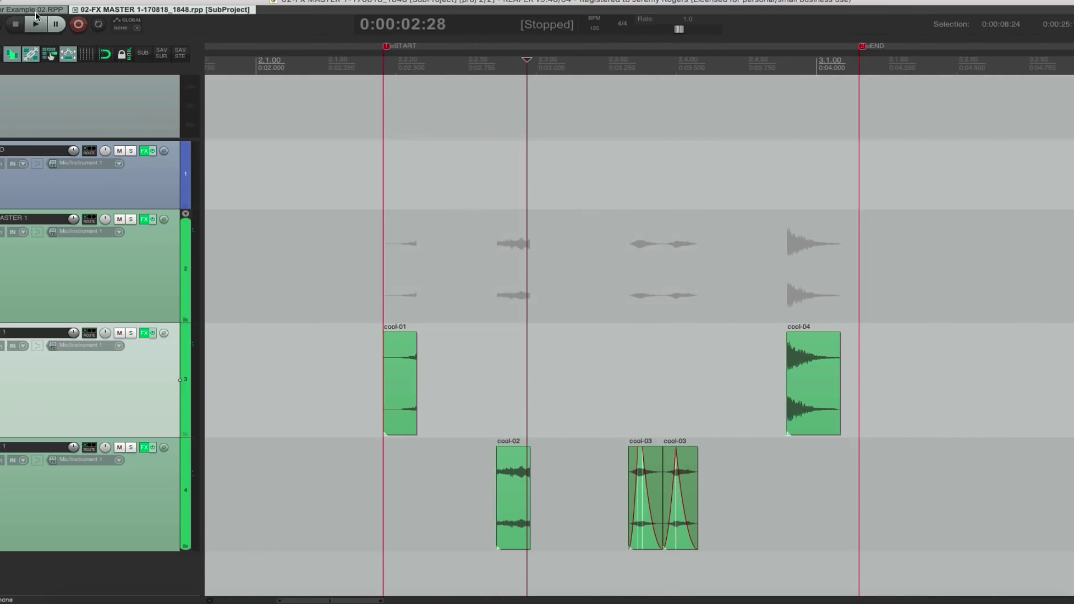
click(34, 10)
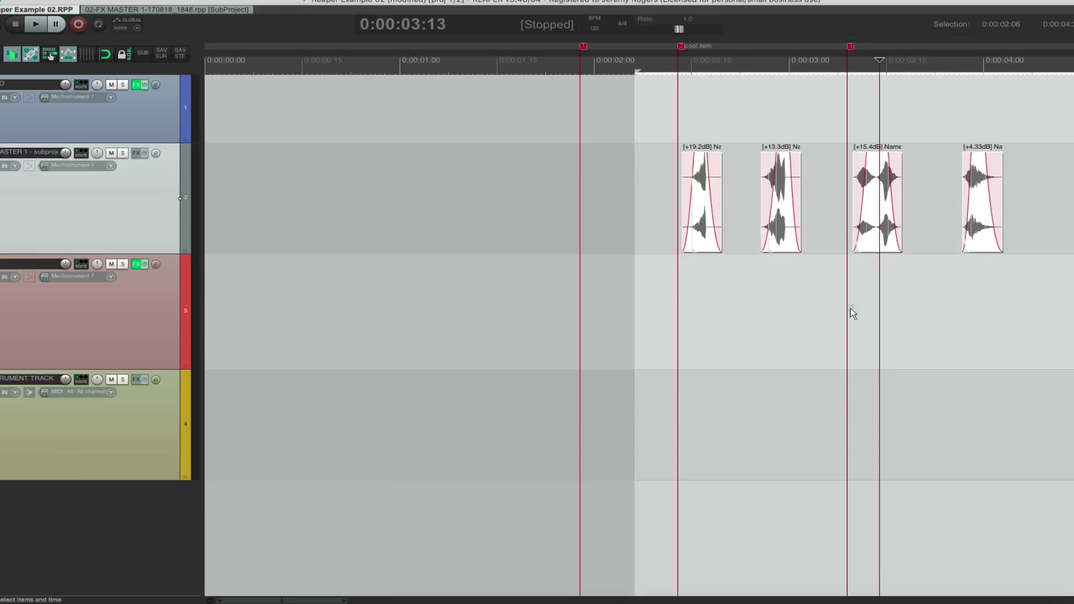